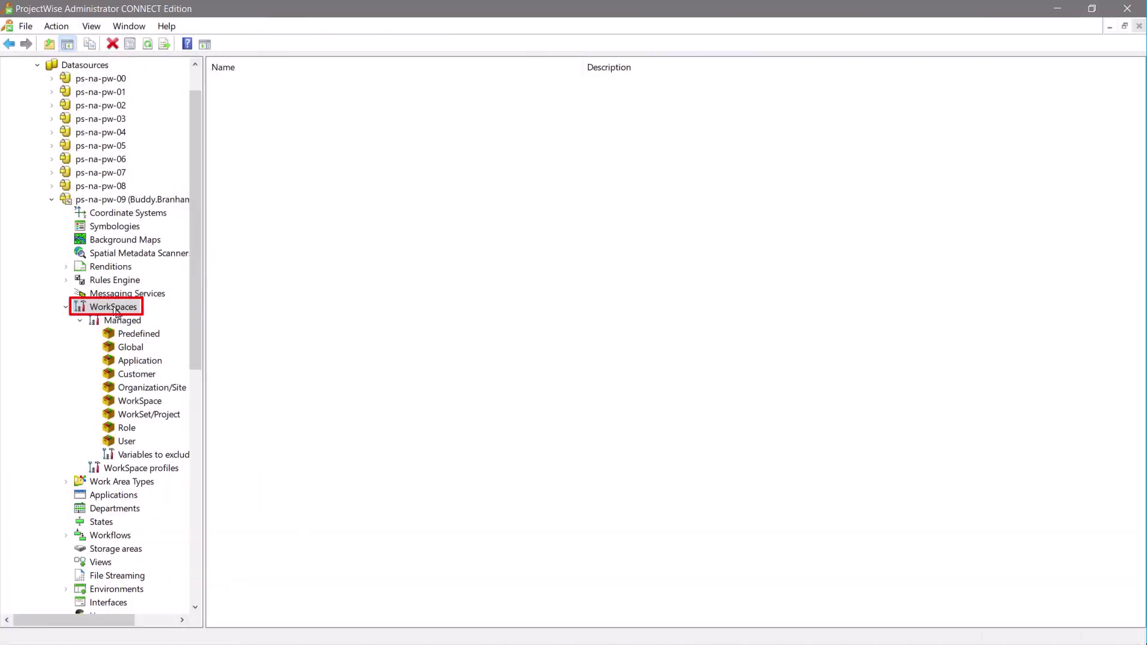
- Under WorkSpaces > Managed > Predefined, duplicate Minimum CONNECT Configuration together with its variables
click(117, 311)
click(121, 322)
click(147, 336)
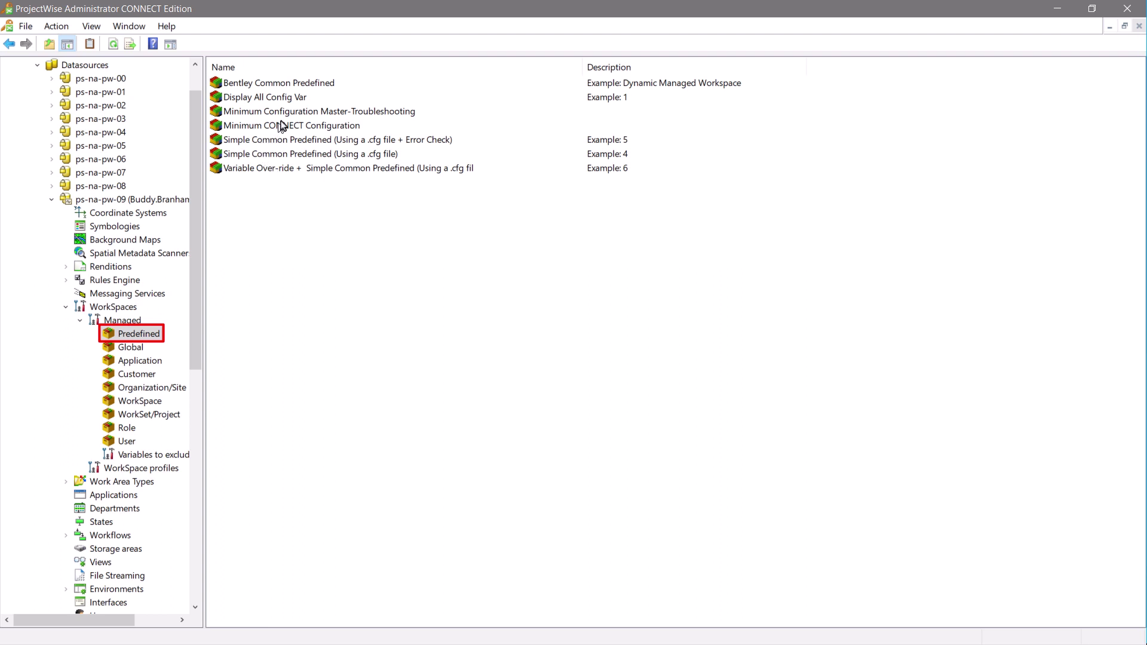
click(280, 126)
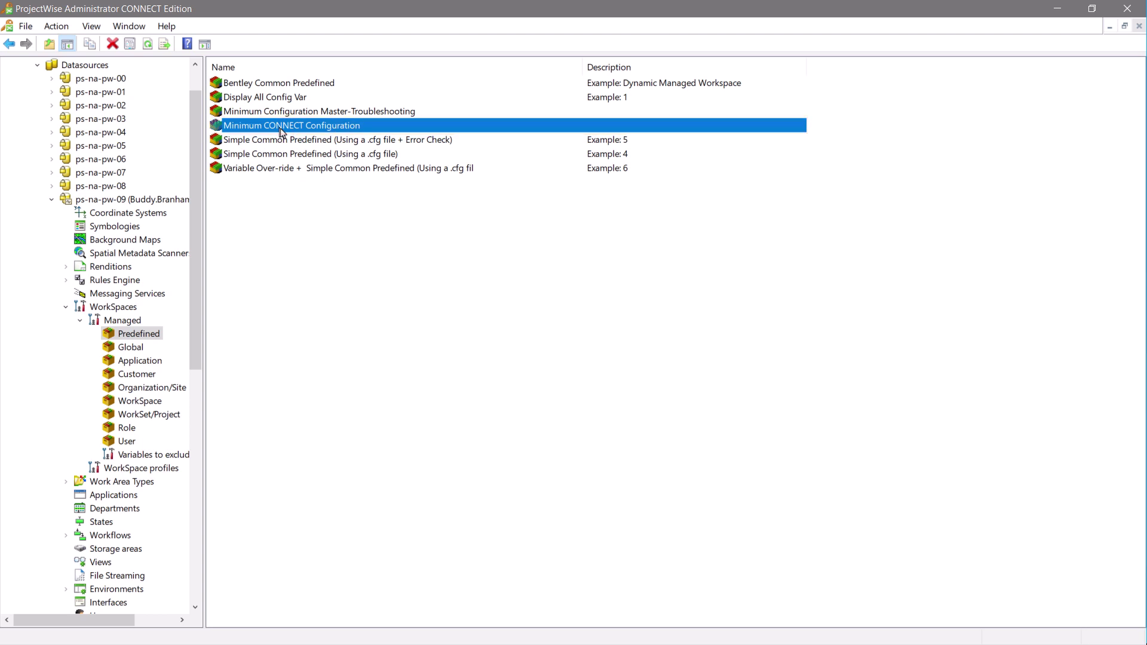
right_click(281, 131)
click(306, 140)
right_click(256, 238)
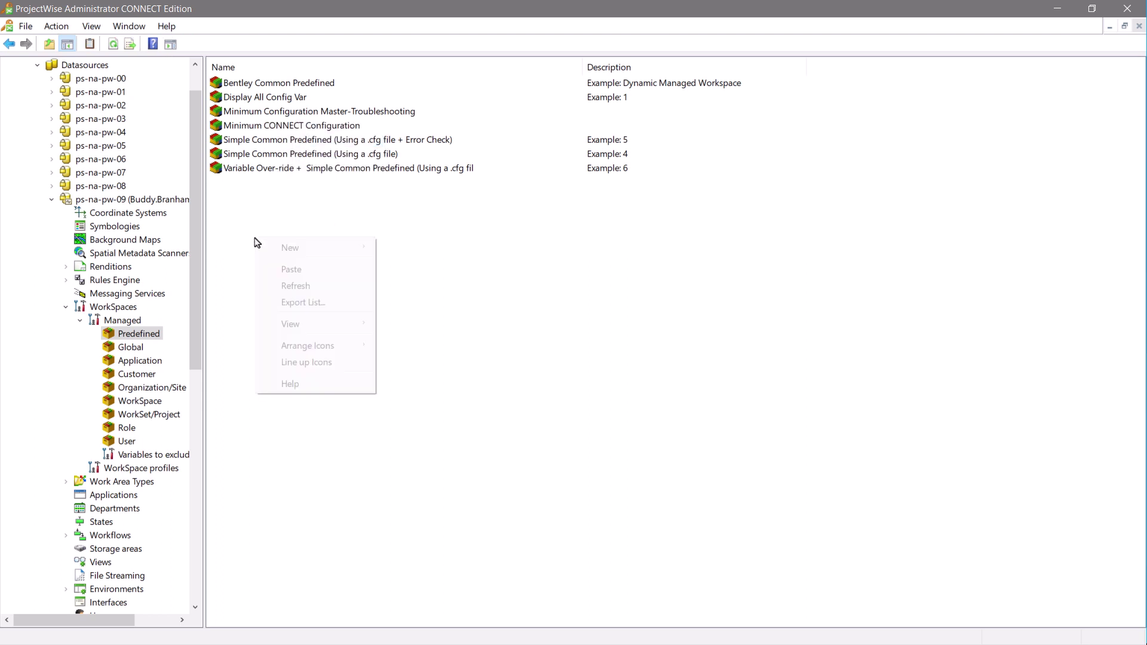
click(290, 272)
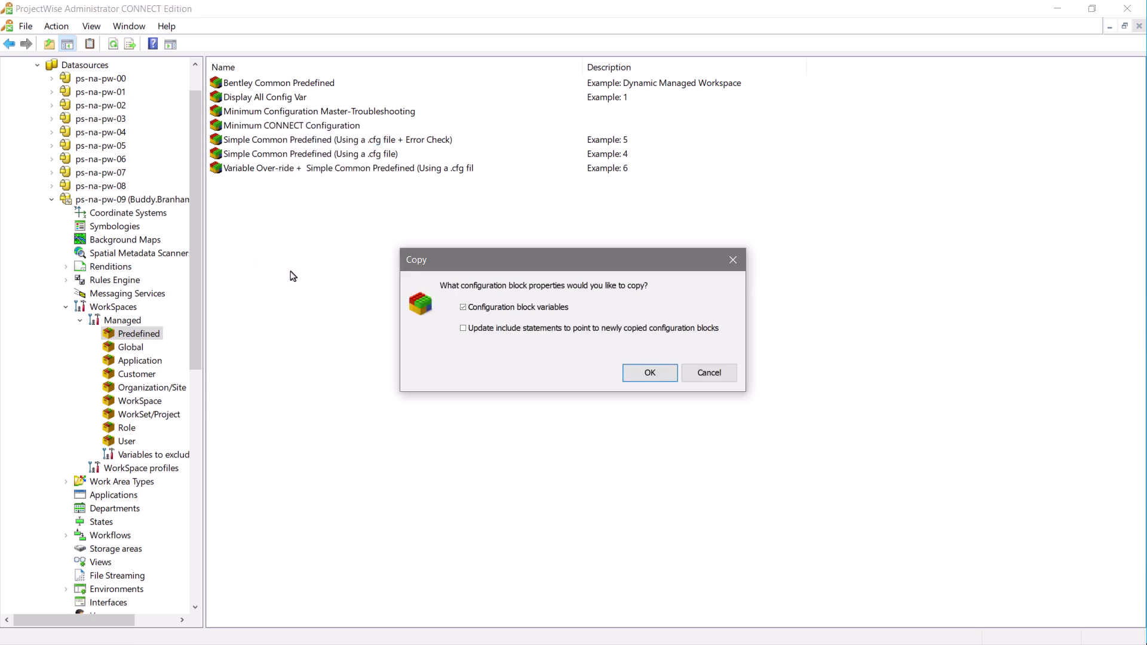
click(652, 373)
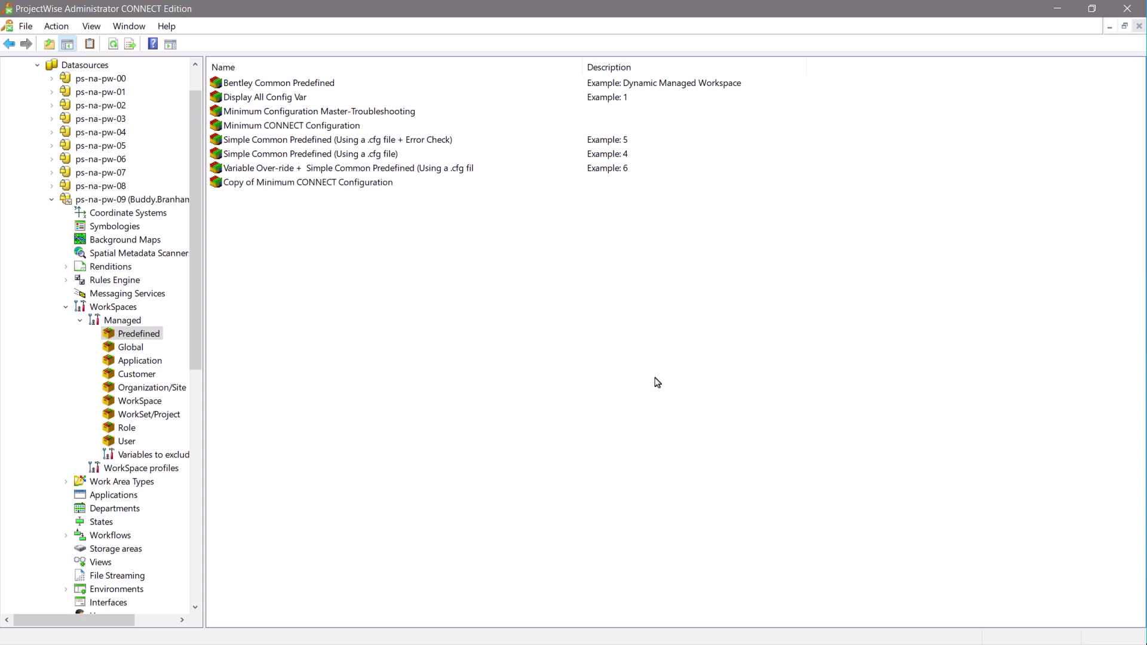
- Rename the copy to 'Minimum CONNECT Dynamic Configuration', apply, and show its configuration variables
click(271, 184)
right_click(271, 185)
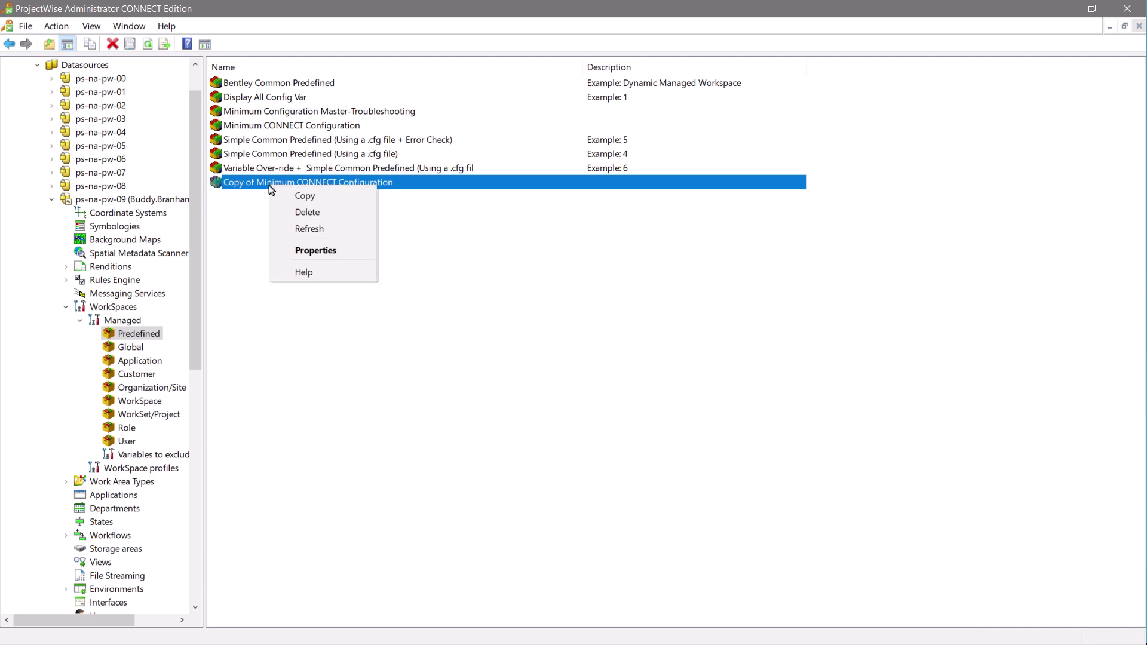
click(312, 249)
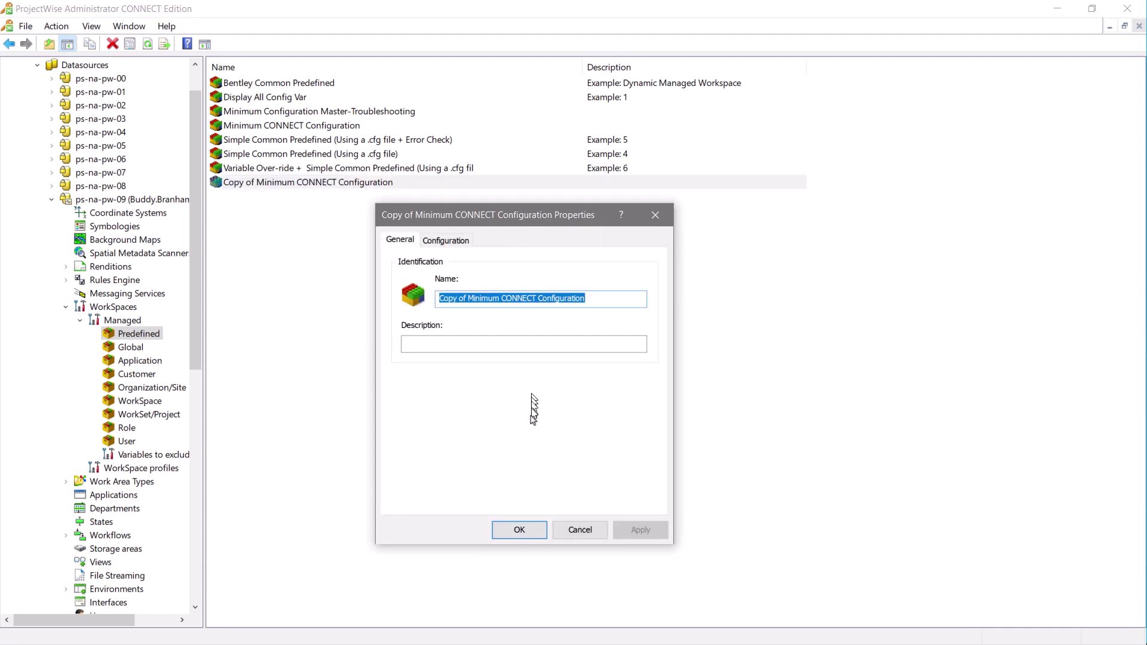
click(467, 299)
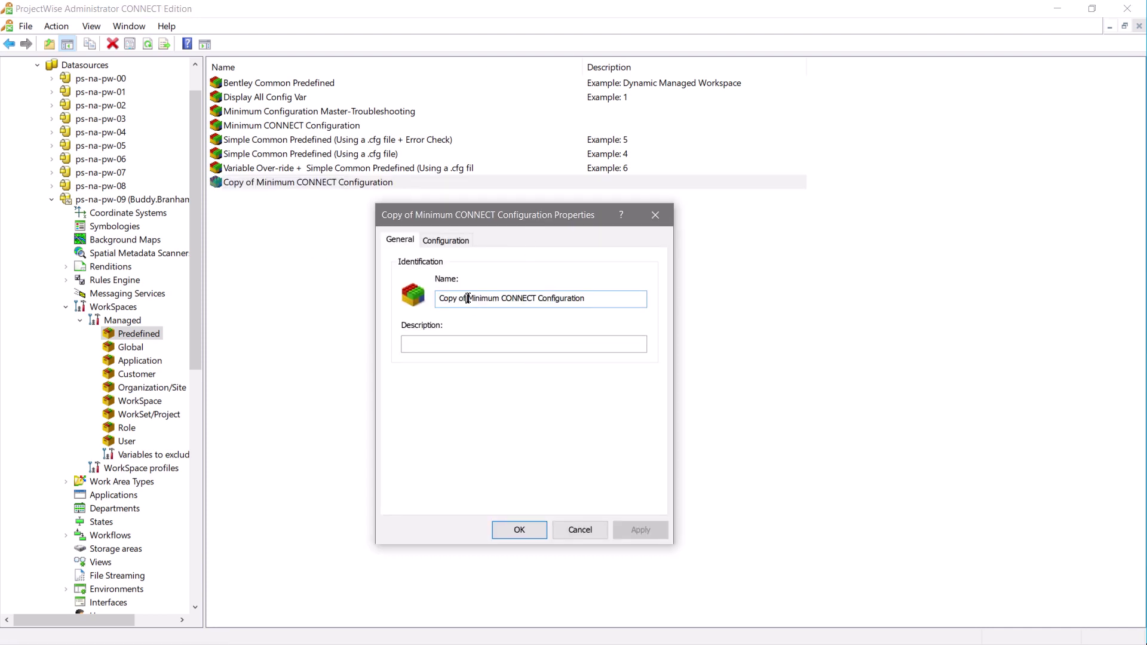
drag(467, 298, 376, 300)
key(BackSpace)
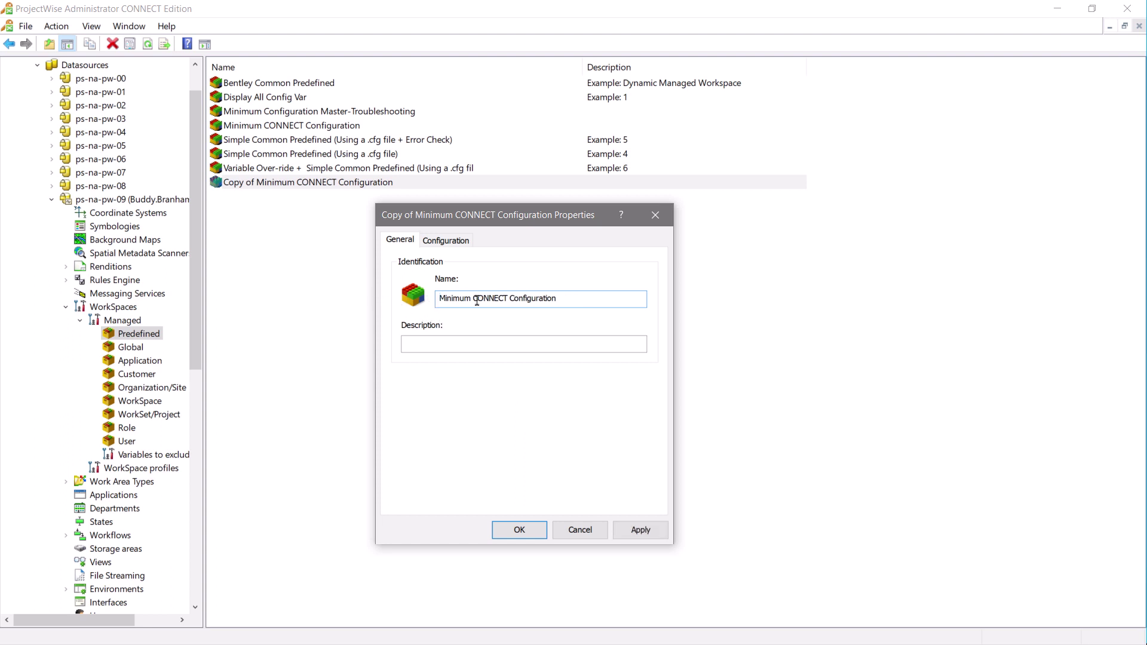
click(475, 299)
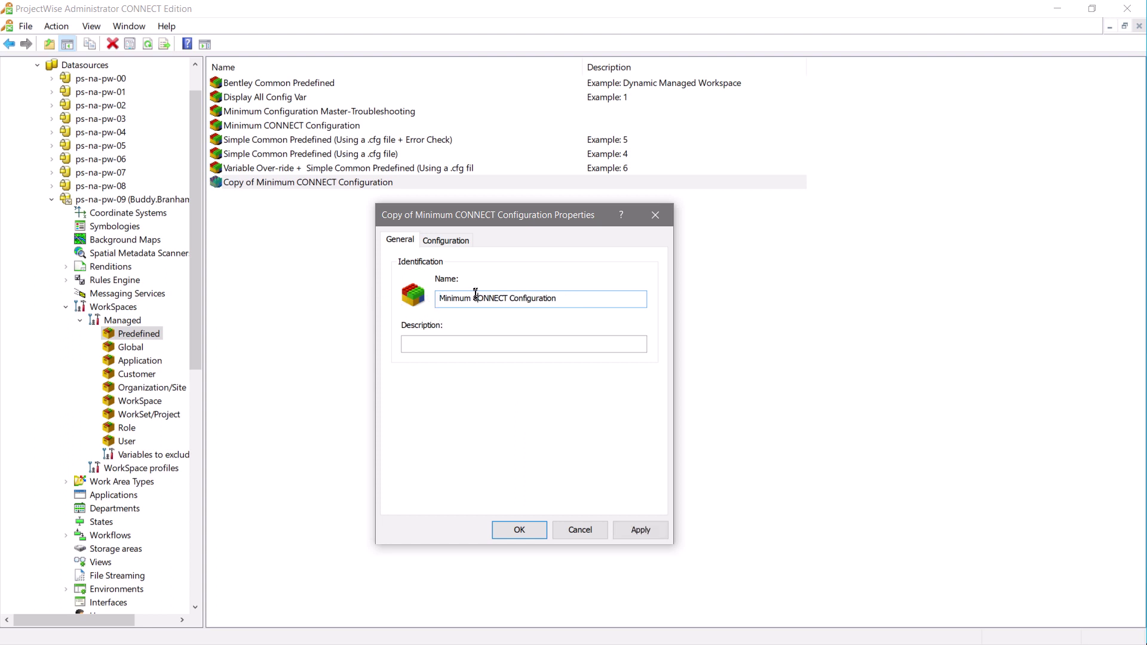
click(509, 299)
text(Dynamic)
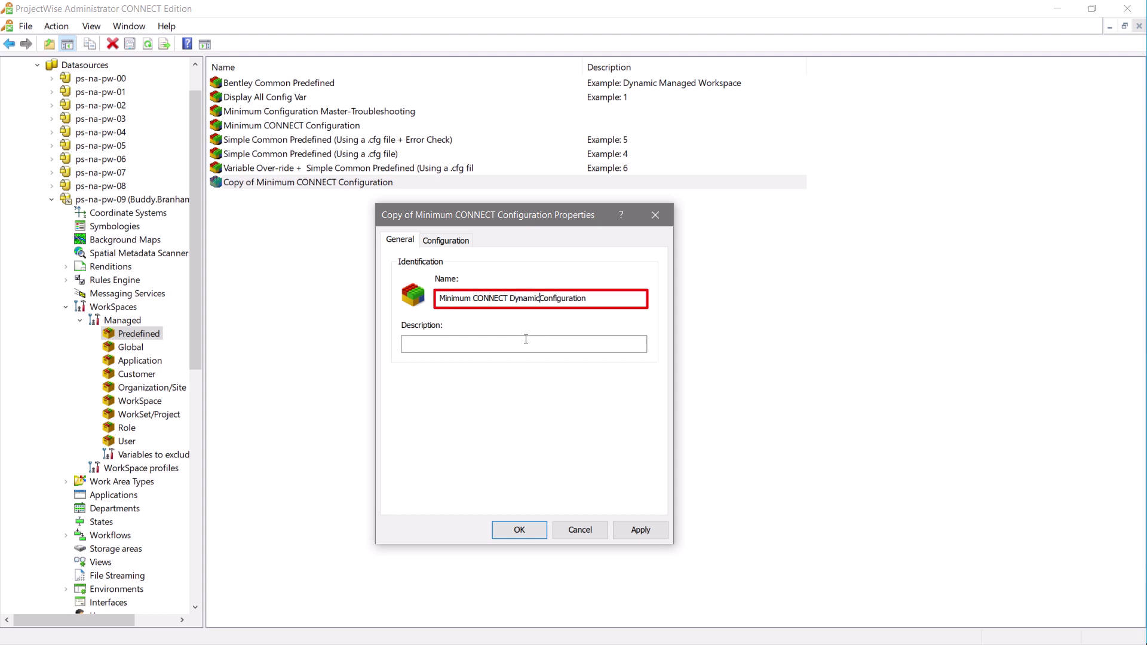
click(641, 531)
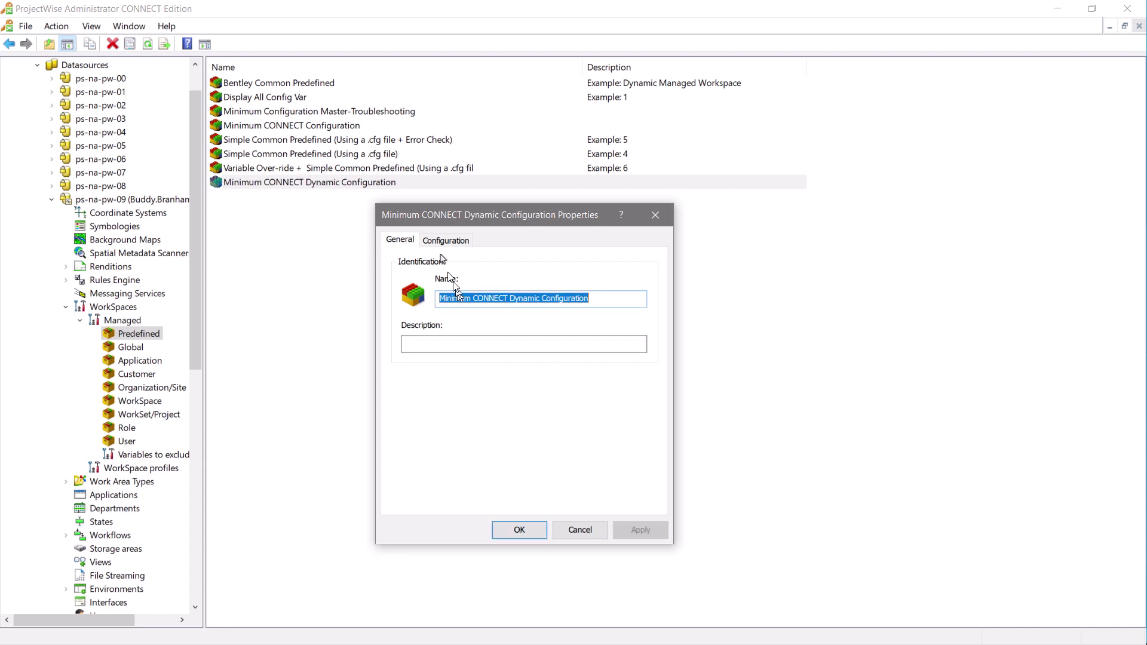
click(444, 240)
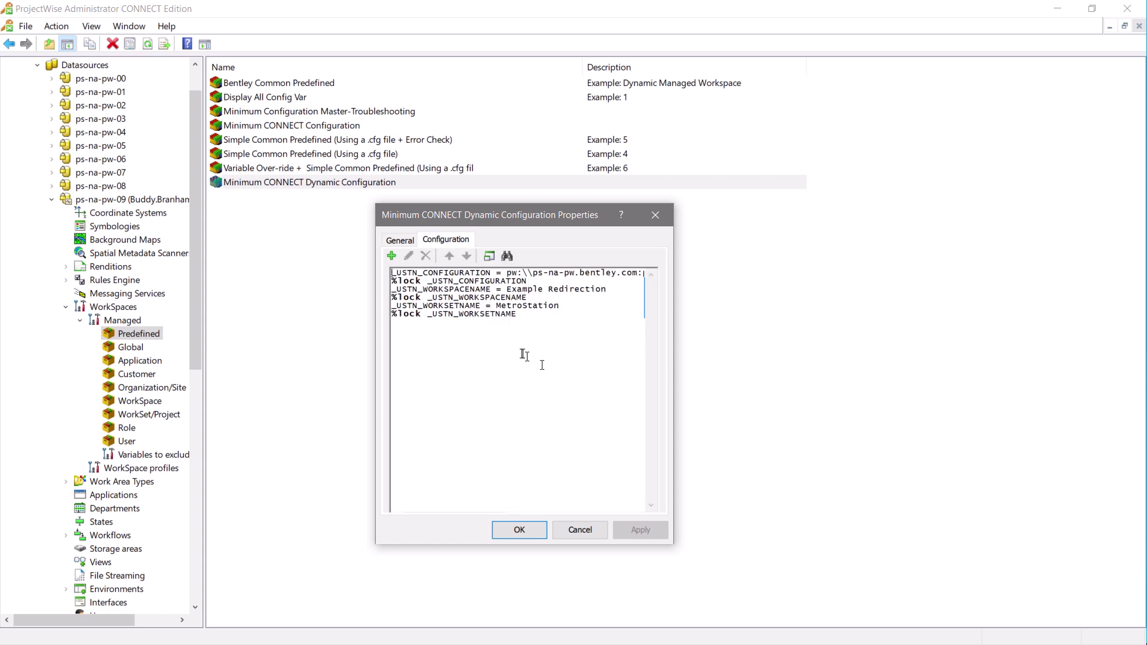
- Add a locked _USTN_WORKSETROOT variable with the value $(dms_project(_DGNDIR))
click(456, 310)
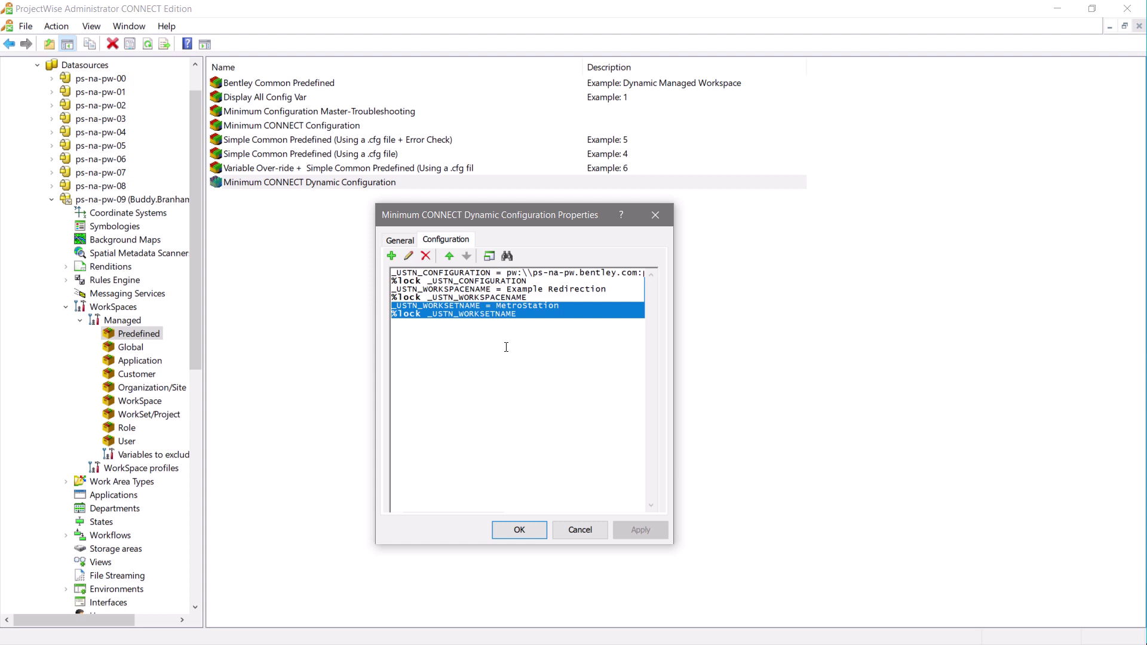
click(392, 257)
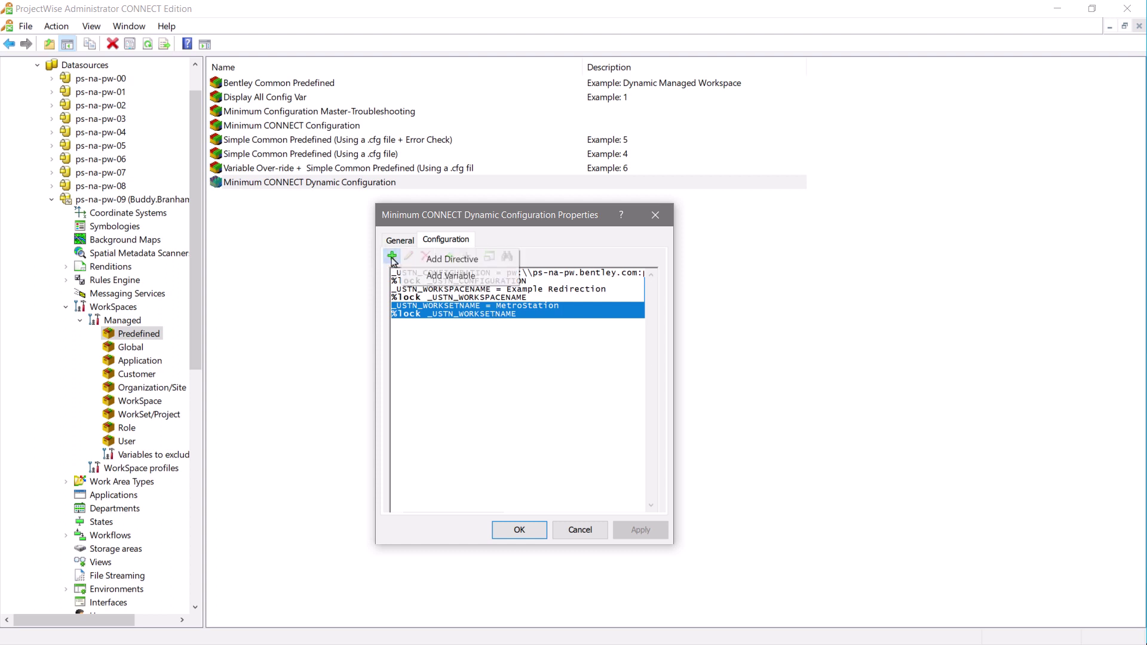
click(452, 276)
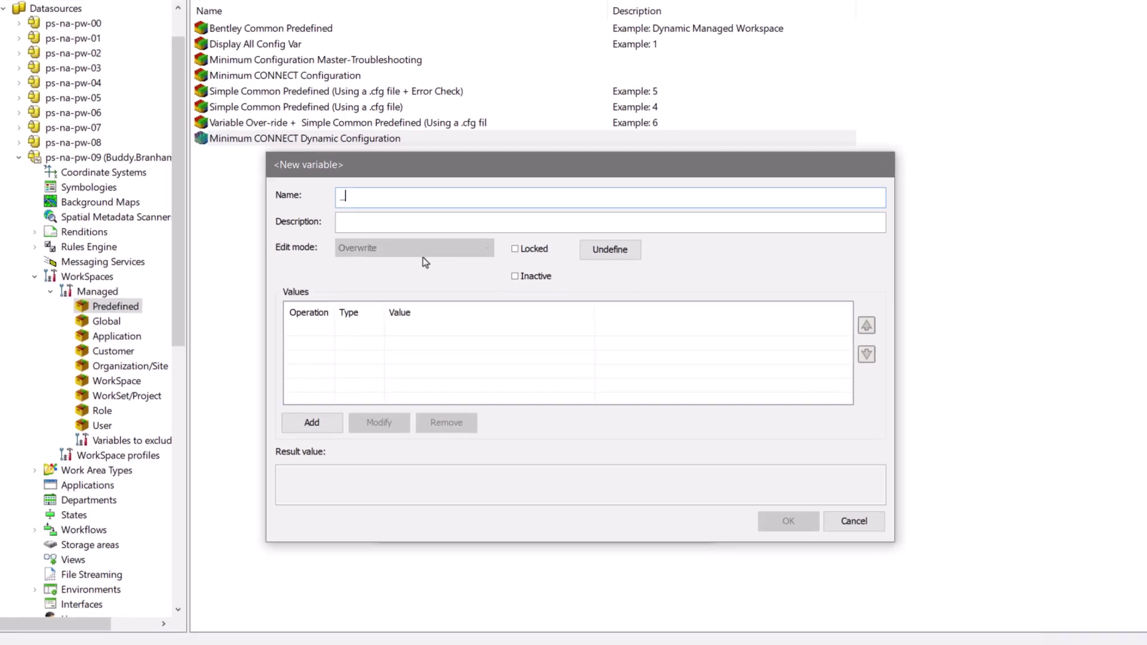
text(_USTN)
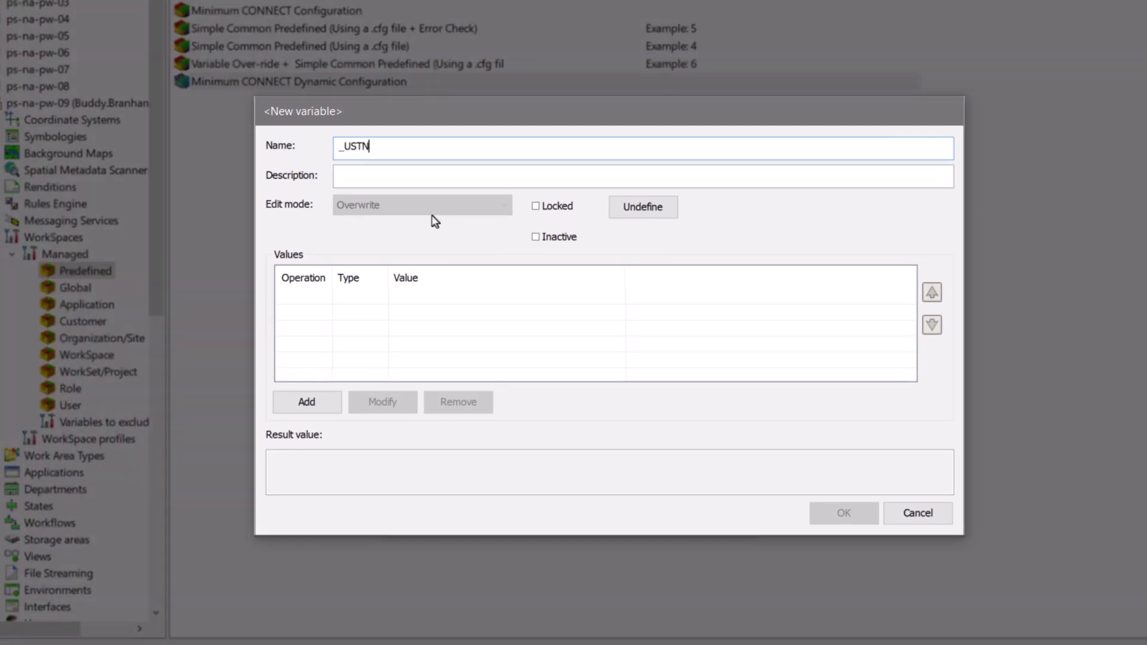
text(_)
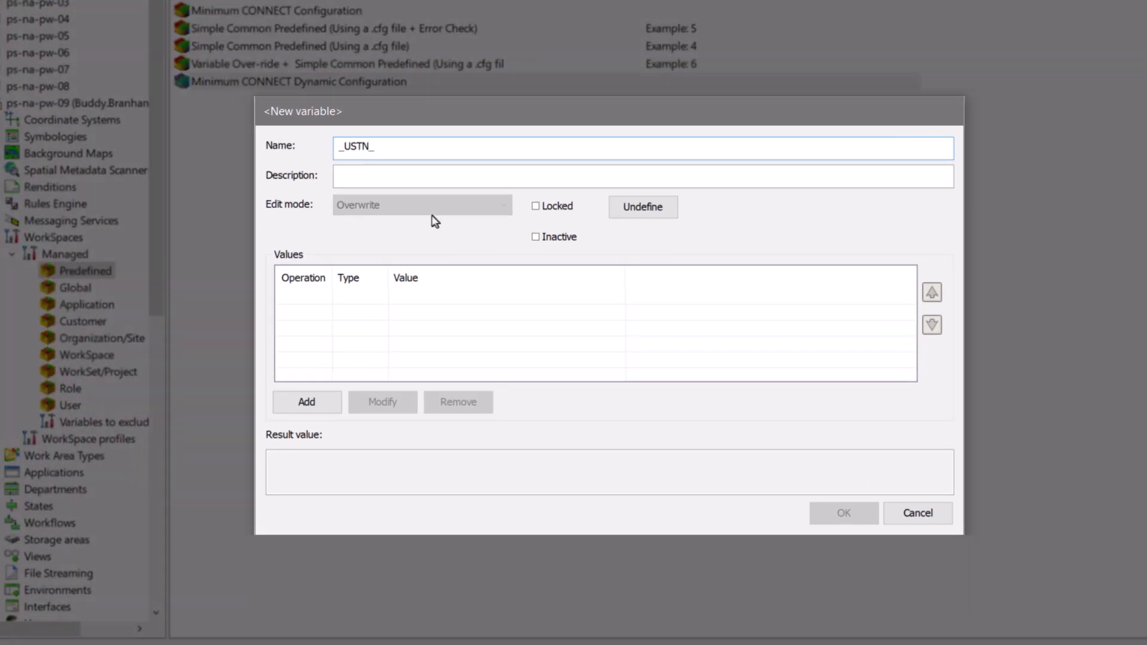
text(WORKSETROOT)
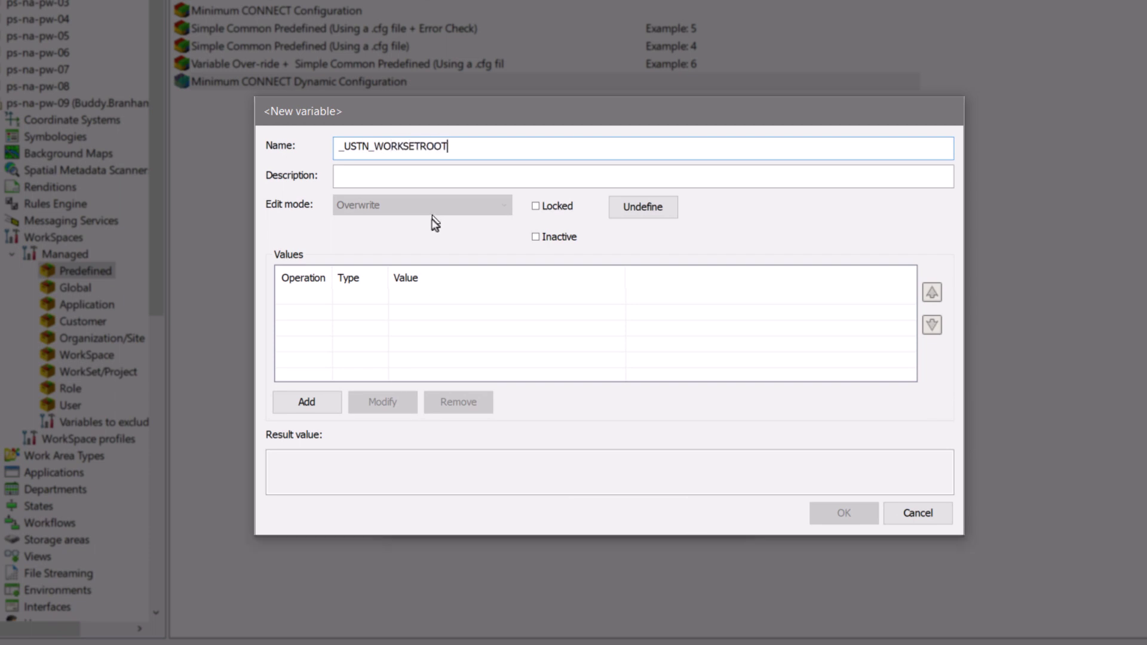
click(309, 408)
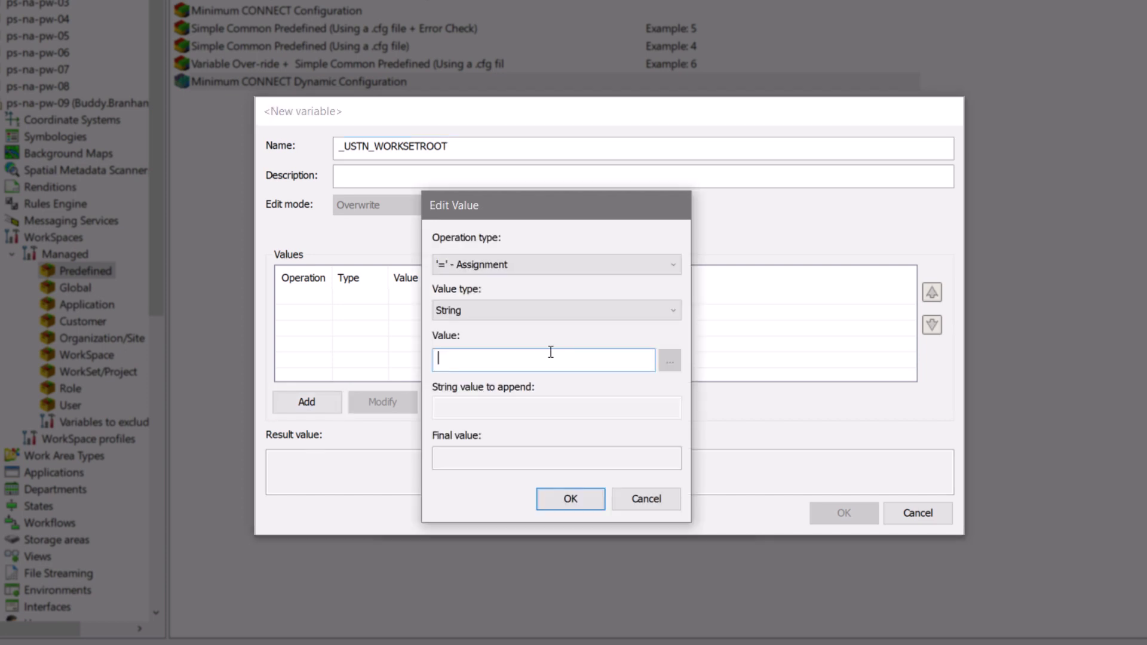
text($()
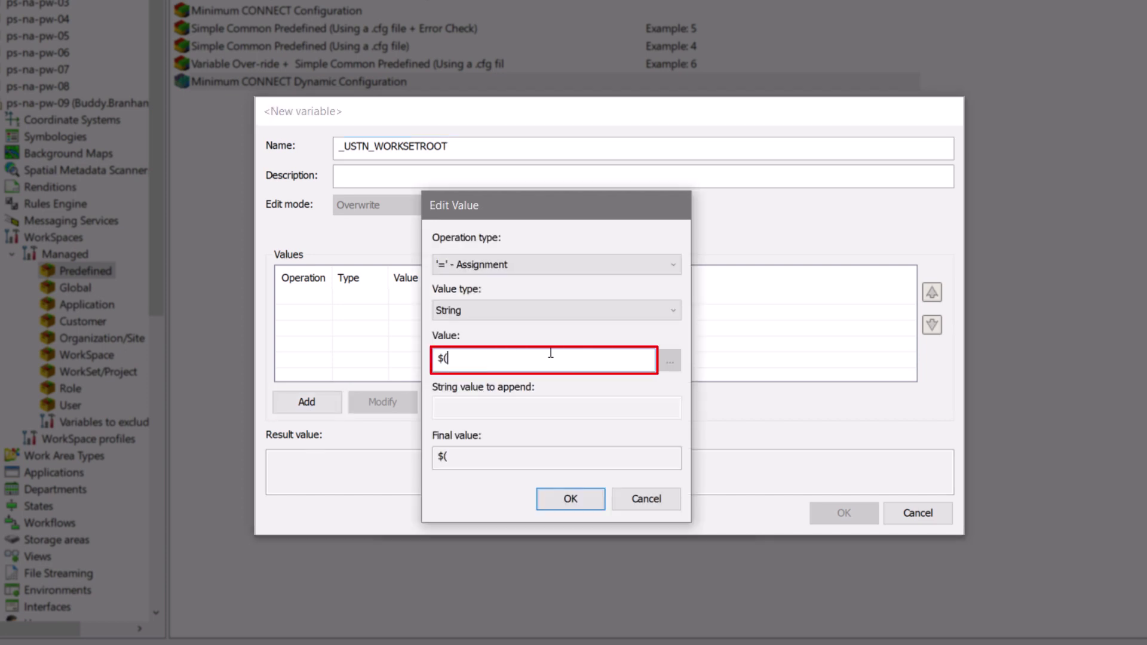
text(dms_project)
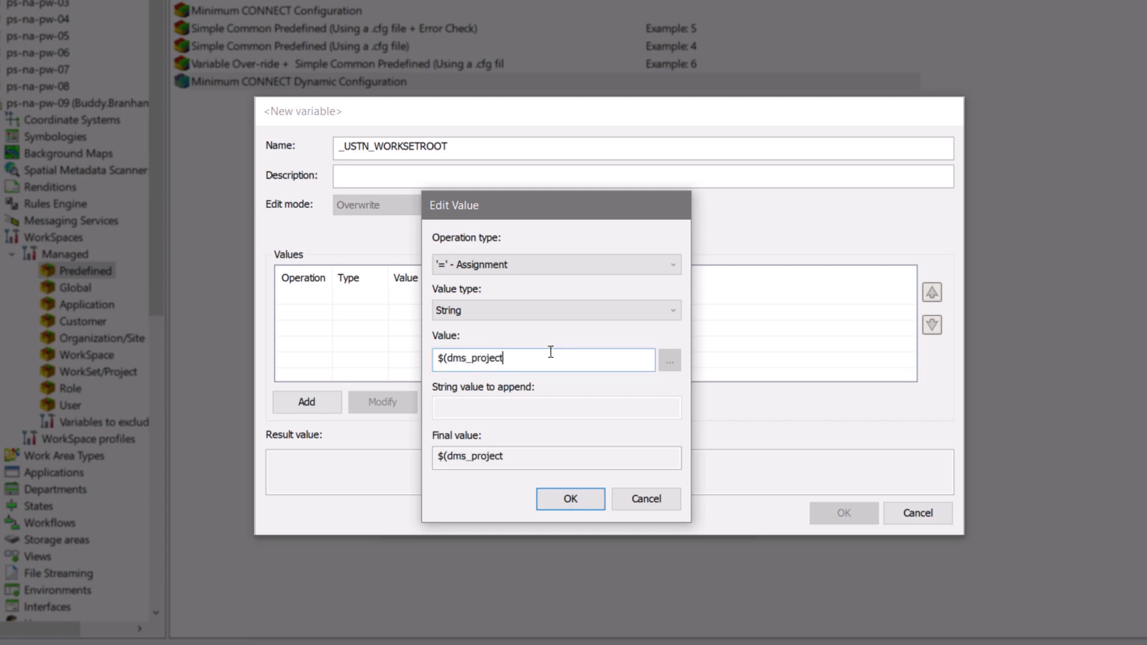
text((_DGNDIR)))
click(578, 499)
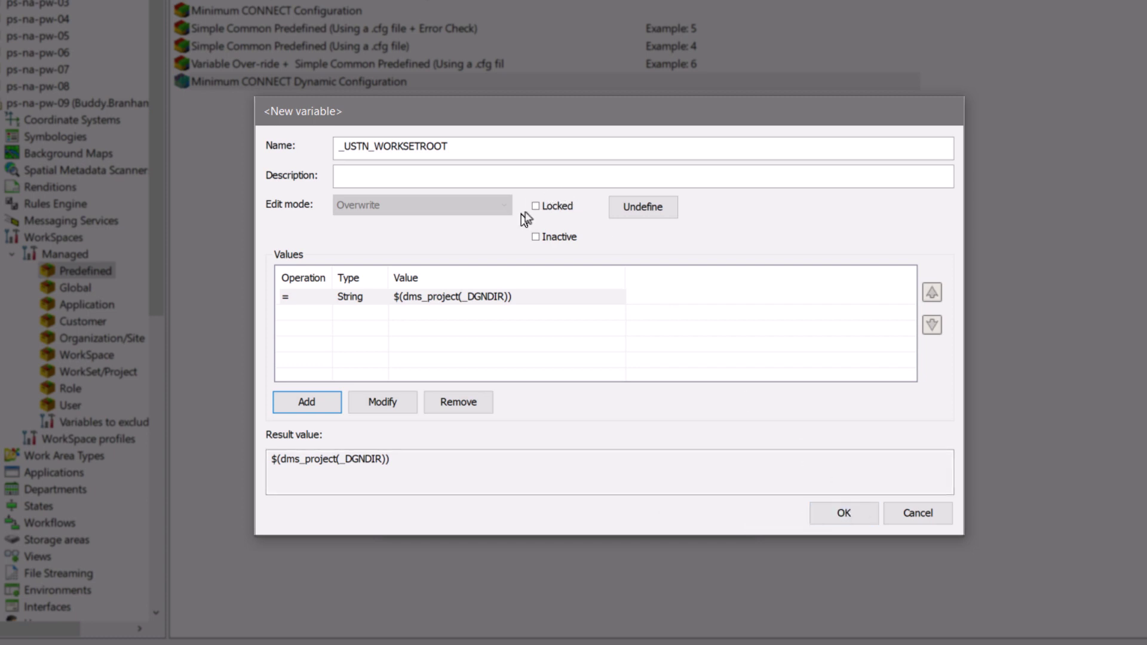
click(541, 209)
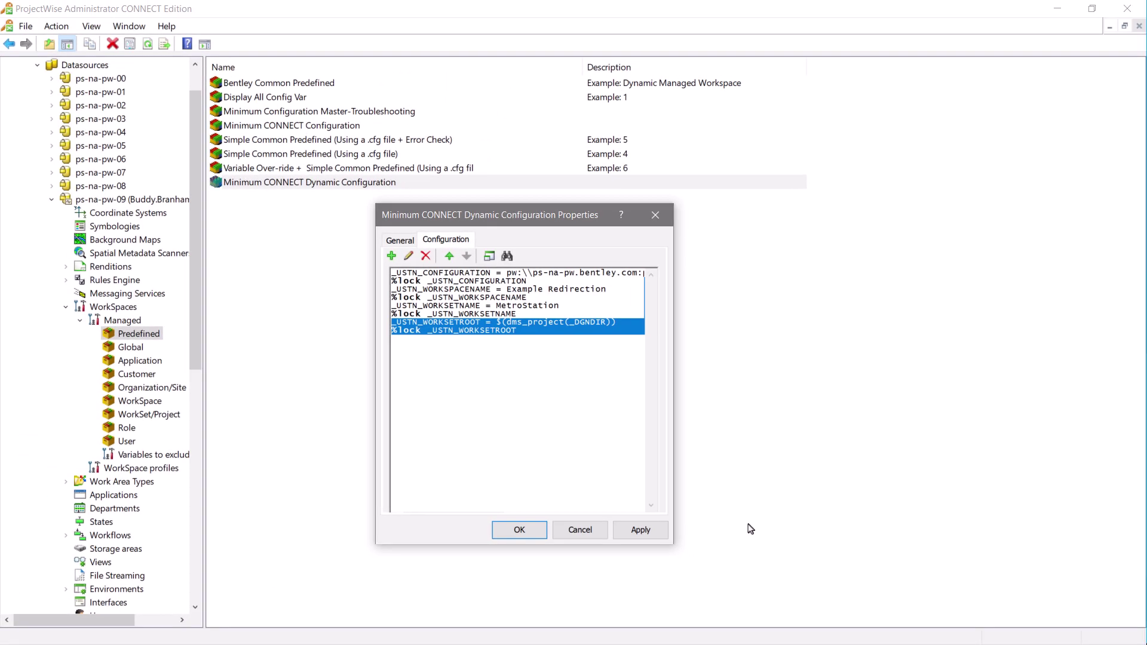
- Move _USTN_WORKSETNAME below _USTN_WORKSETROOT, change its value to $(lastdirpiece(_USTN_WORKSETROOT)), and apply
click(468, 312)
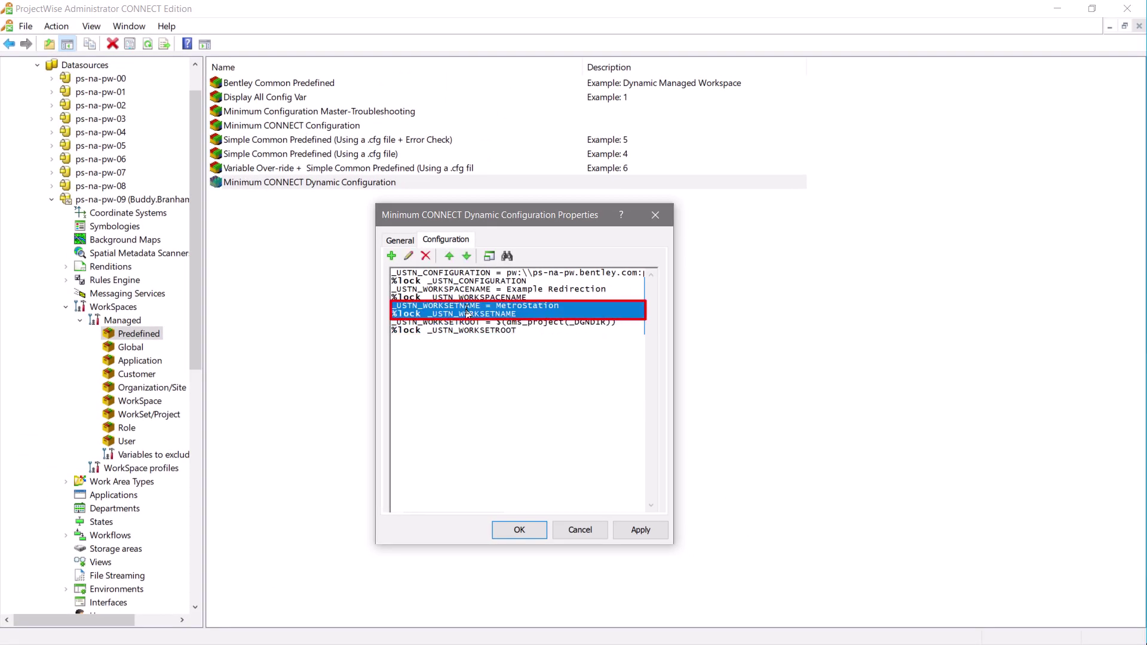
click(467, 257)
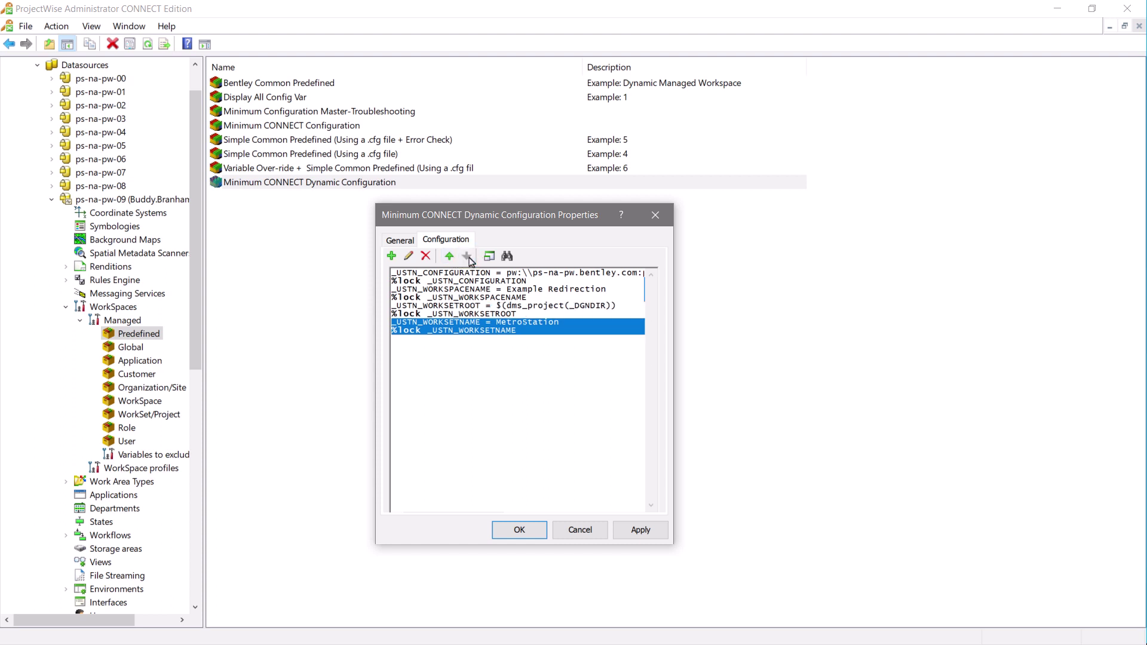
click(409, 256)
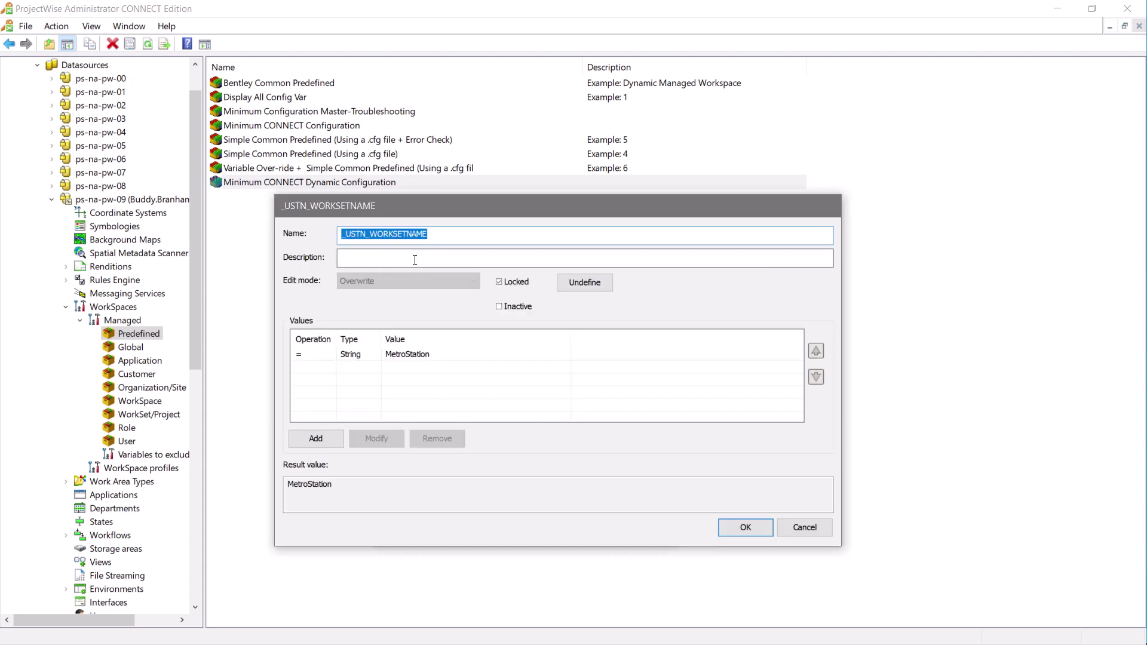
click(391, 354)
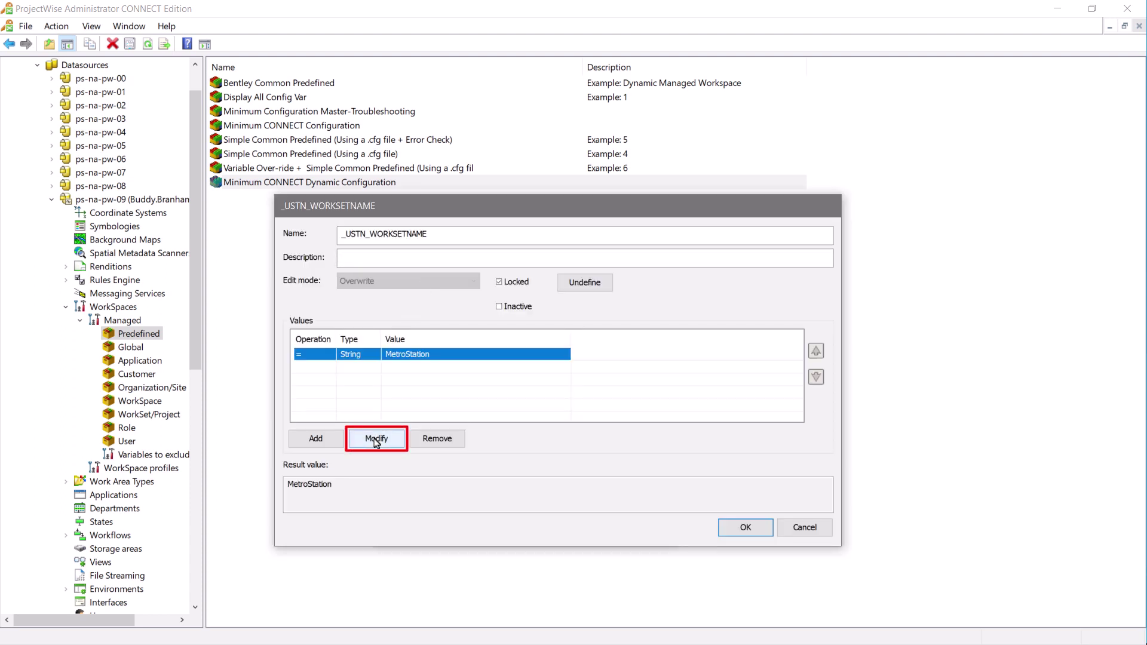
click(376, 440)
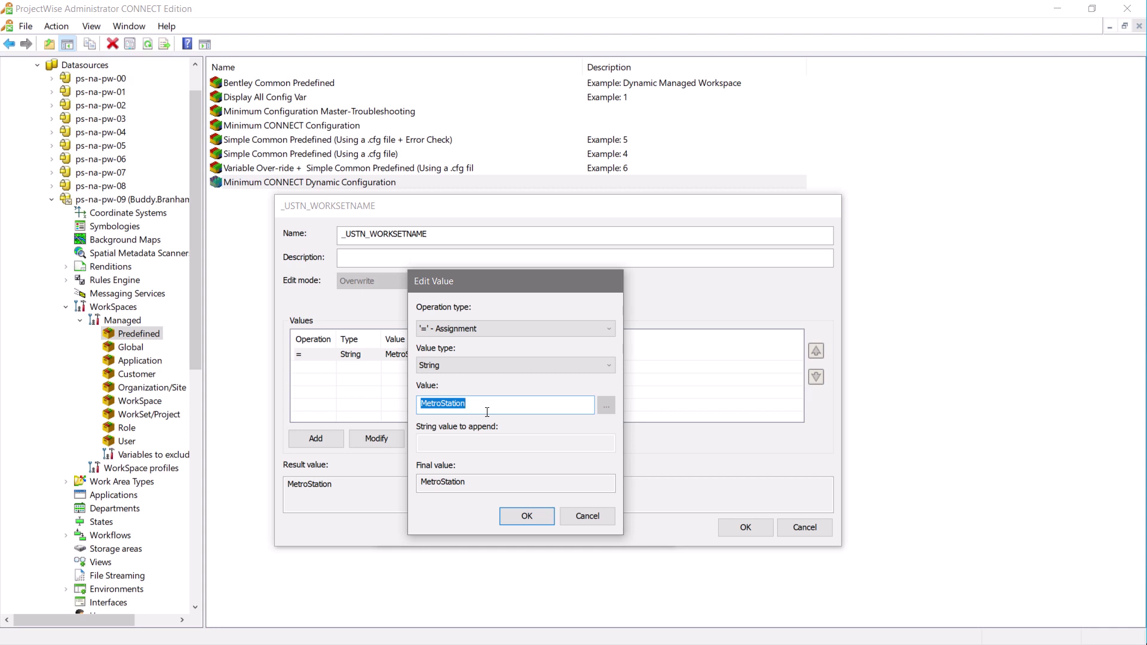
text($(lastdirpiece(_USTN)
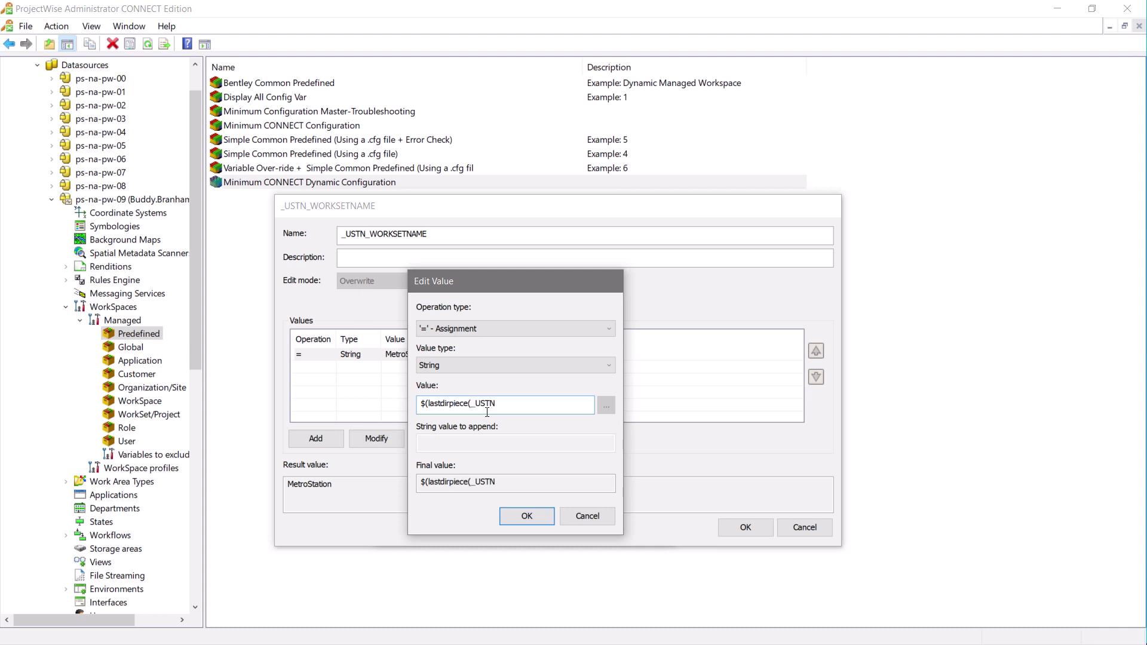
text(_WORKSETROOT)))
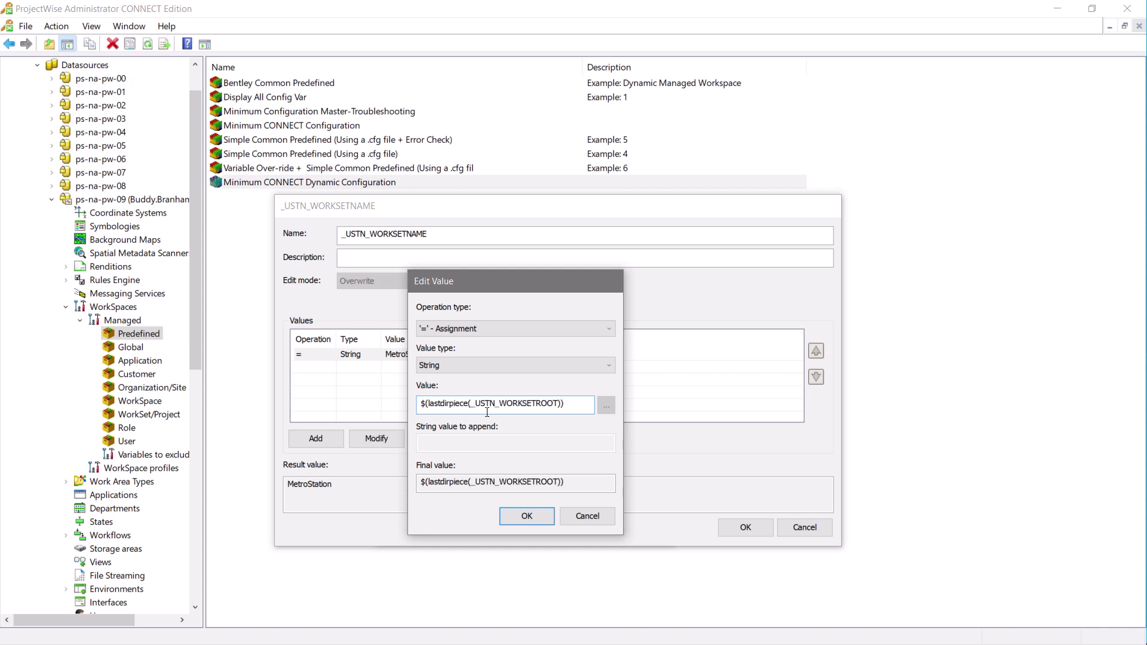
click(527, 516)
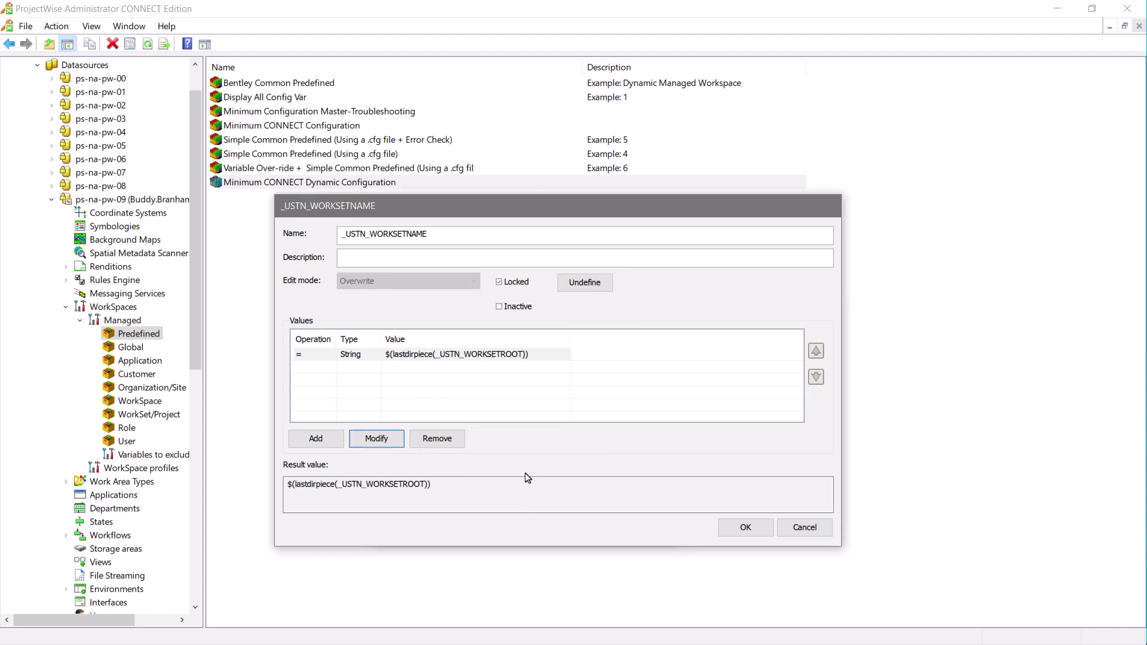
click(746, 528)
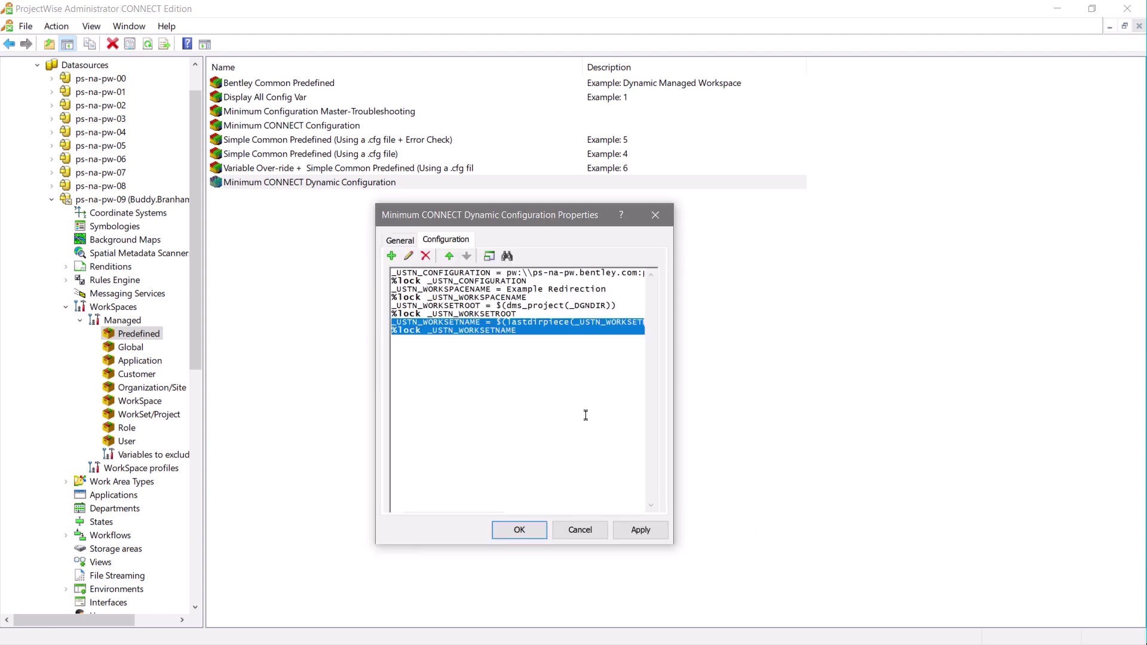
click(646, 535)
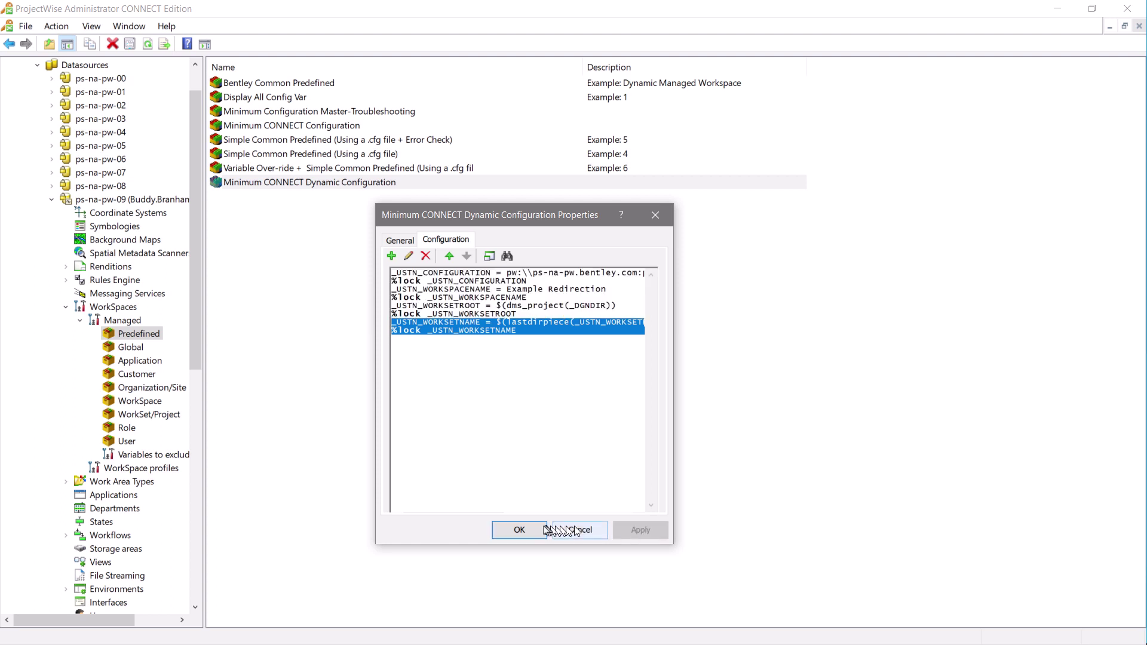
- Upgrade the MetroStation WorkSets folder to a work area and show its contents
click(521, 530)
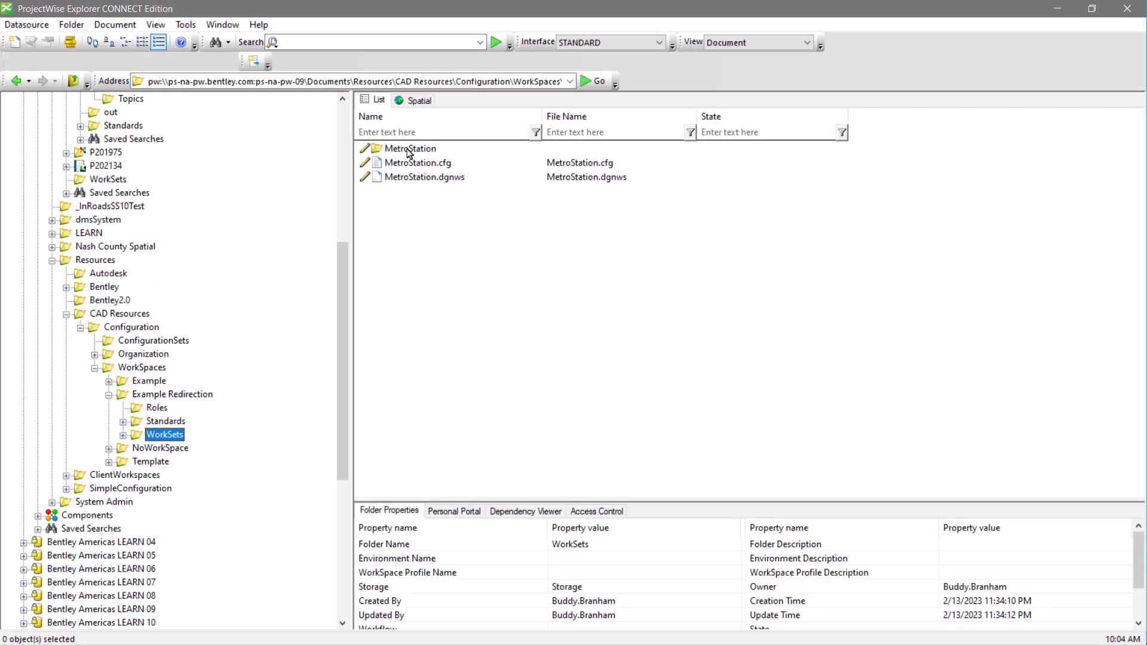
click(410, 154)
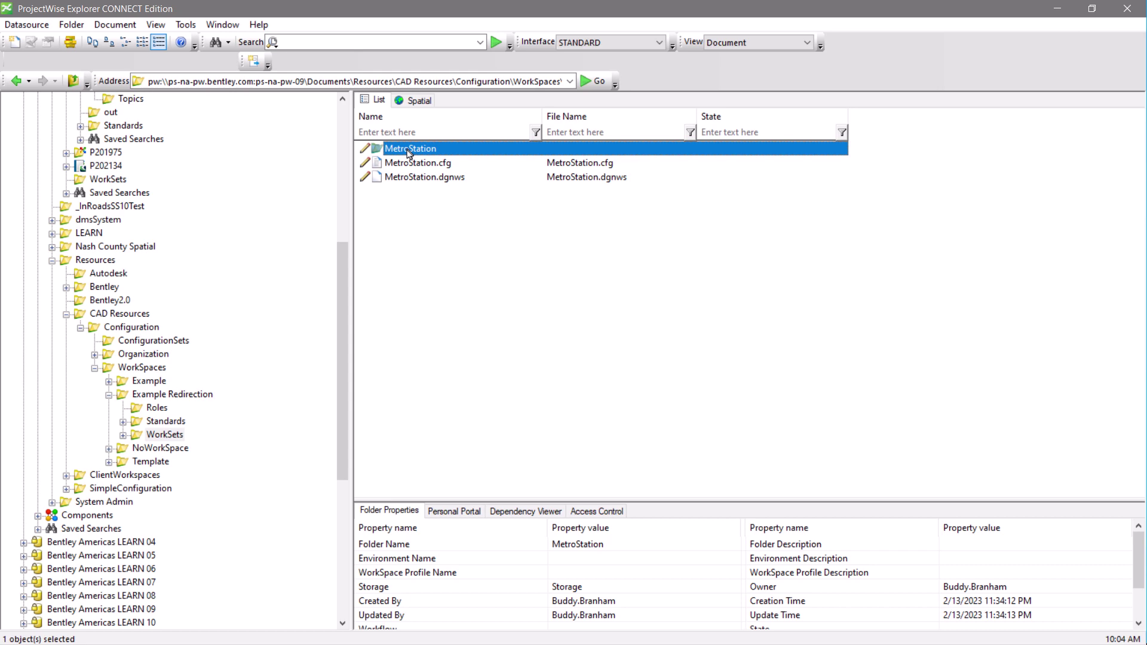
right_click(410, 154)
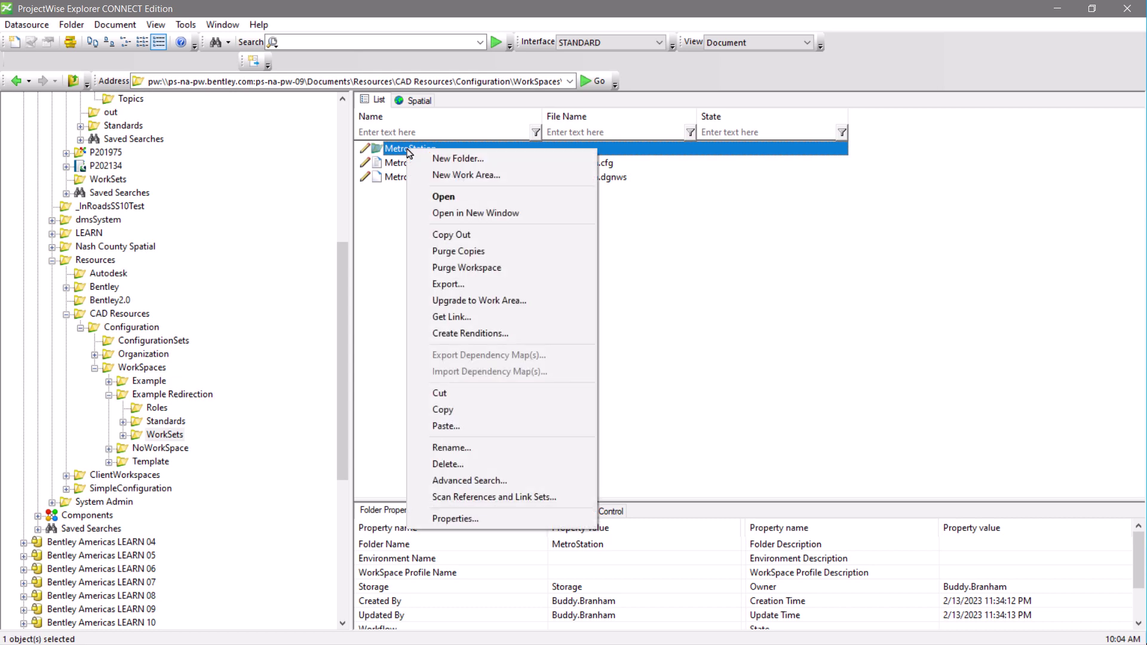
click(450, 303)
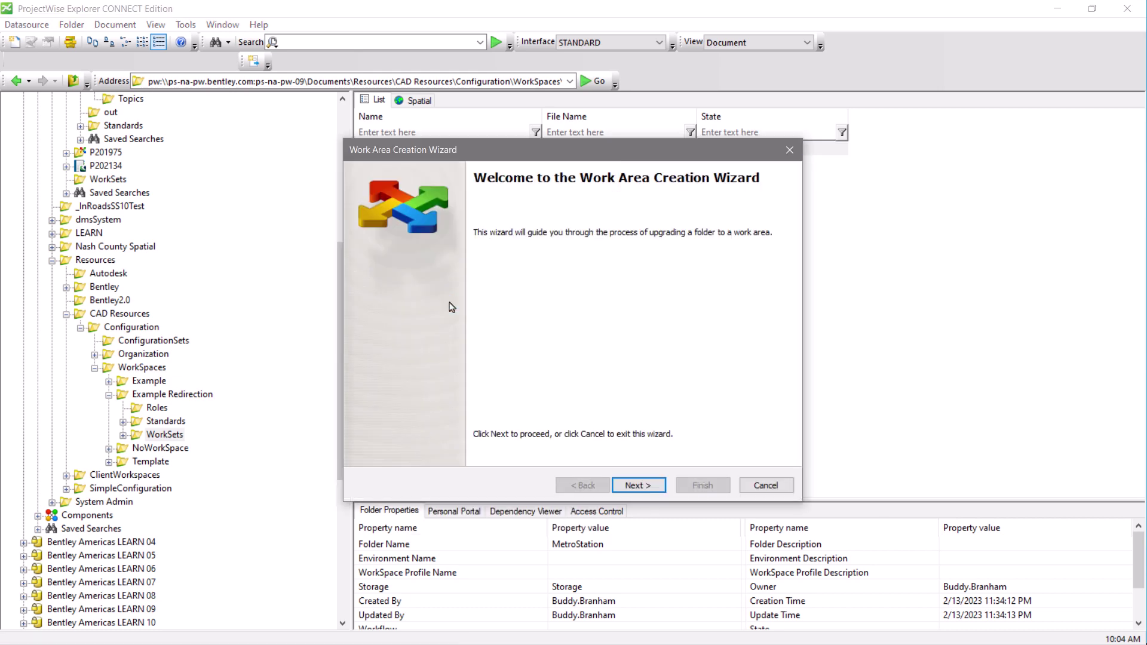
click(638, 485)
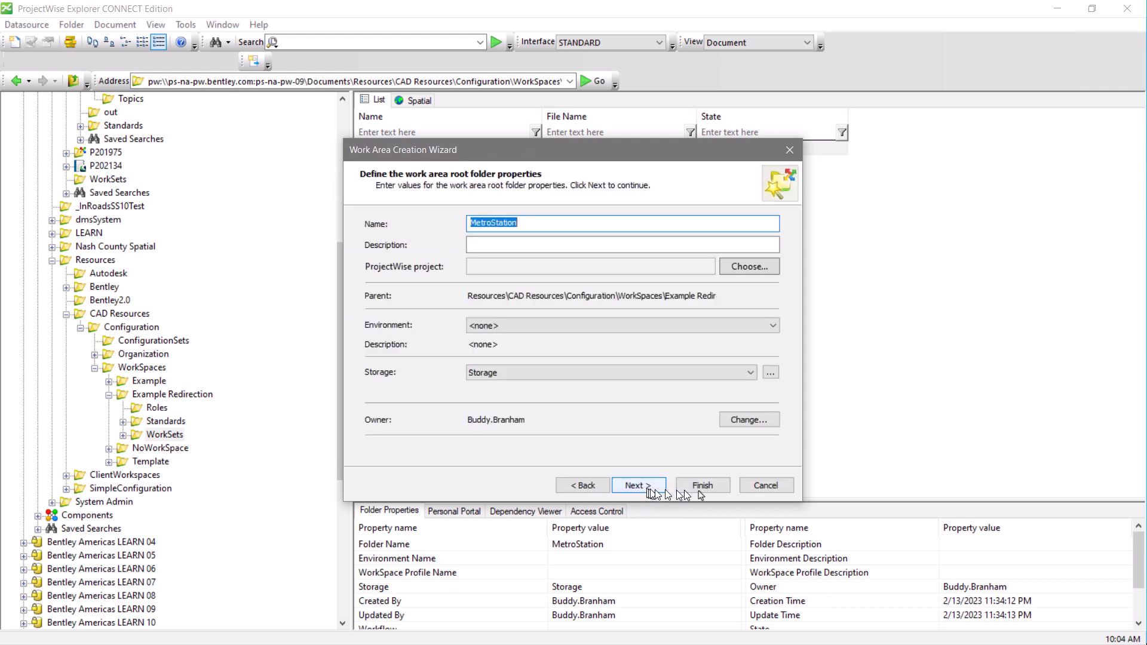
click(705, 485)
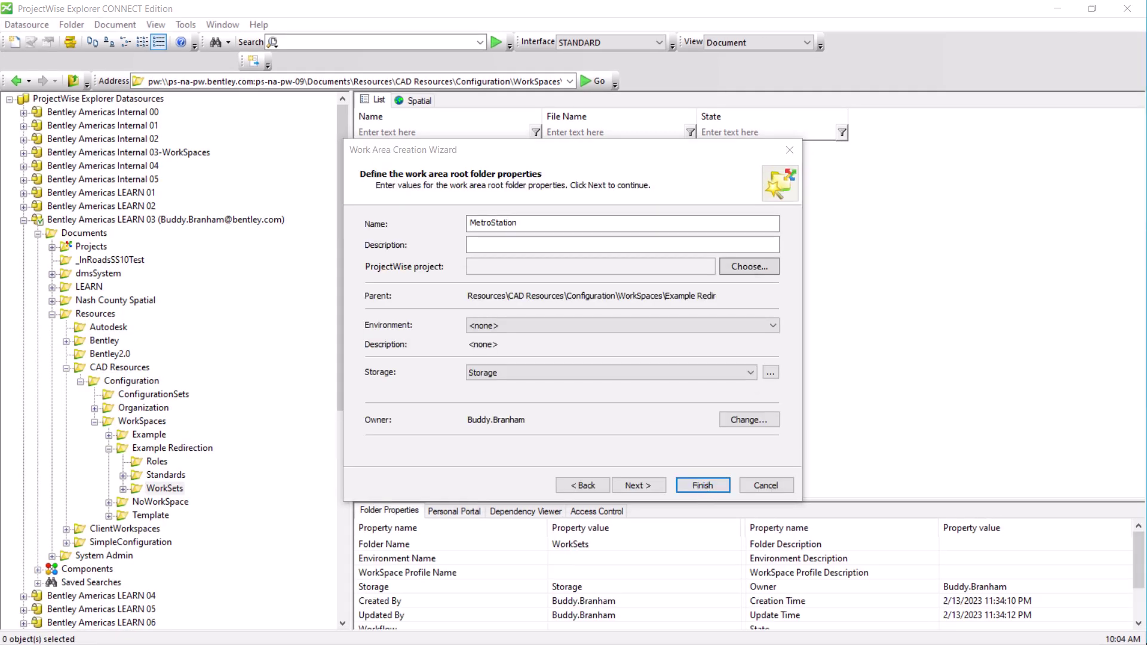
click(711, 370)
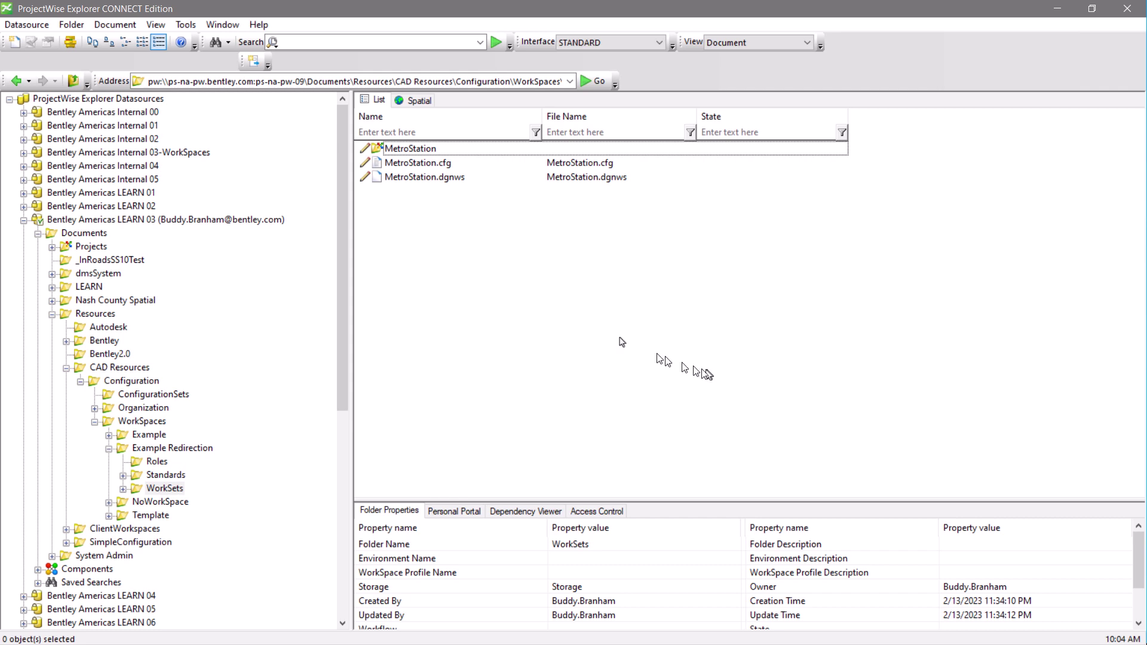
click(175, 490)
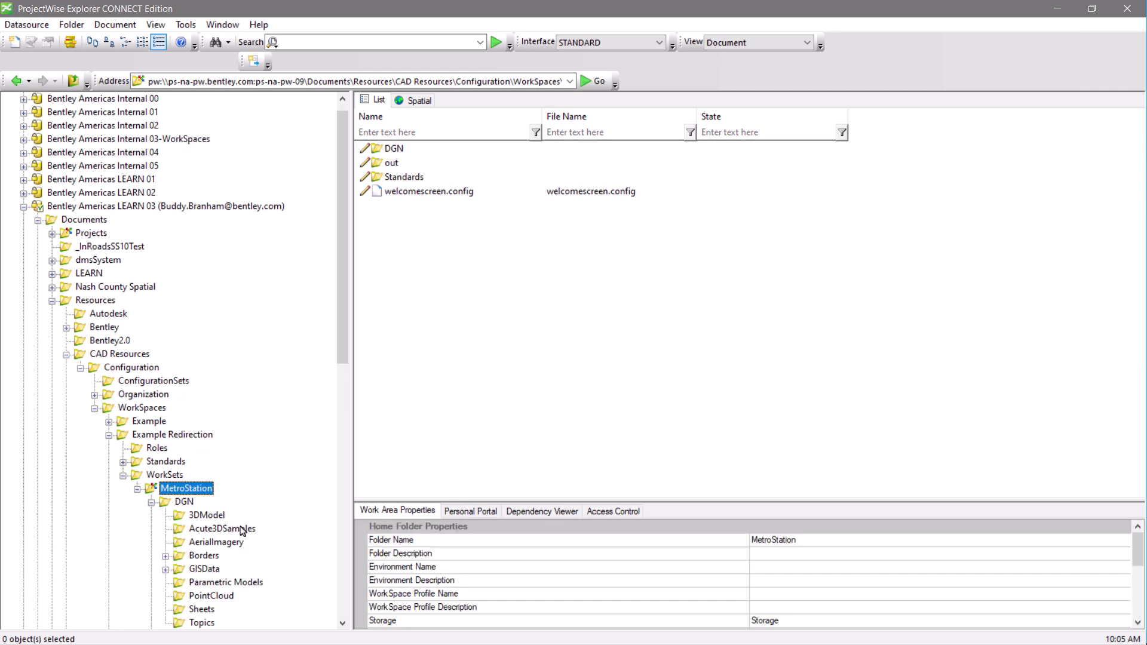
right_click(188, 493)
- In MetroStation's WorkSpace properties, remove the Minimum CONNECT Configuration association
click(242, 480)
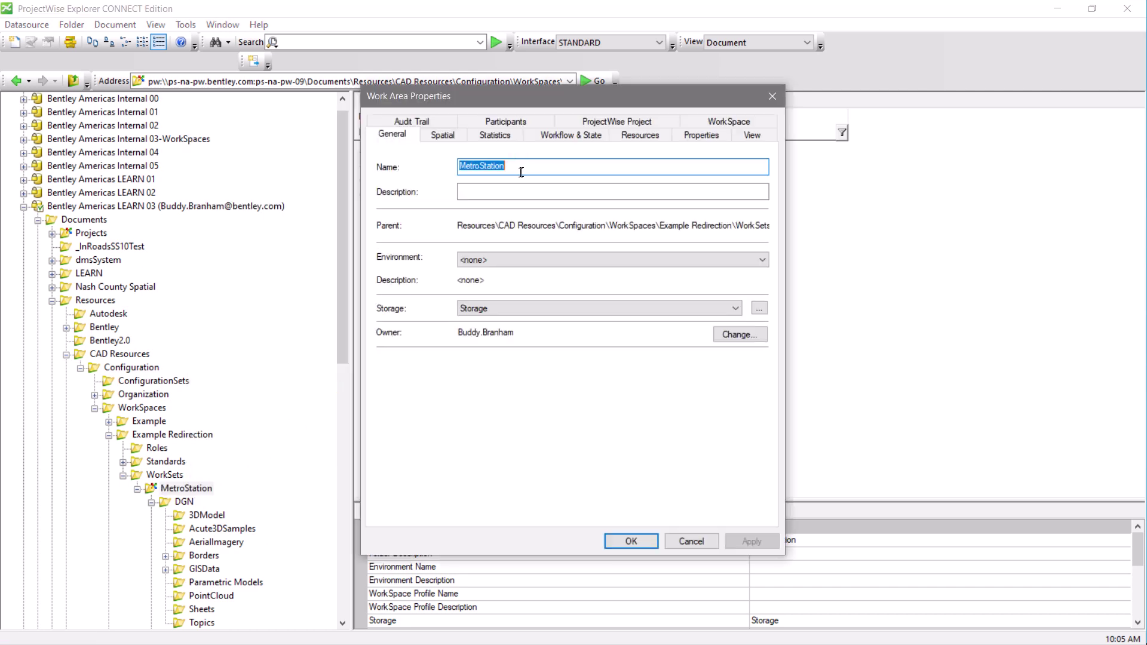
click(714, 120)
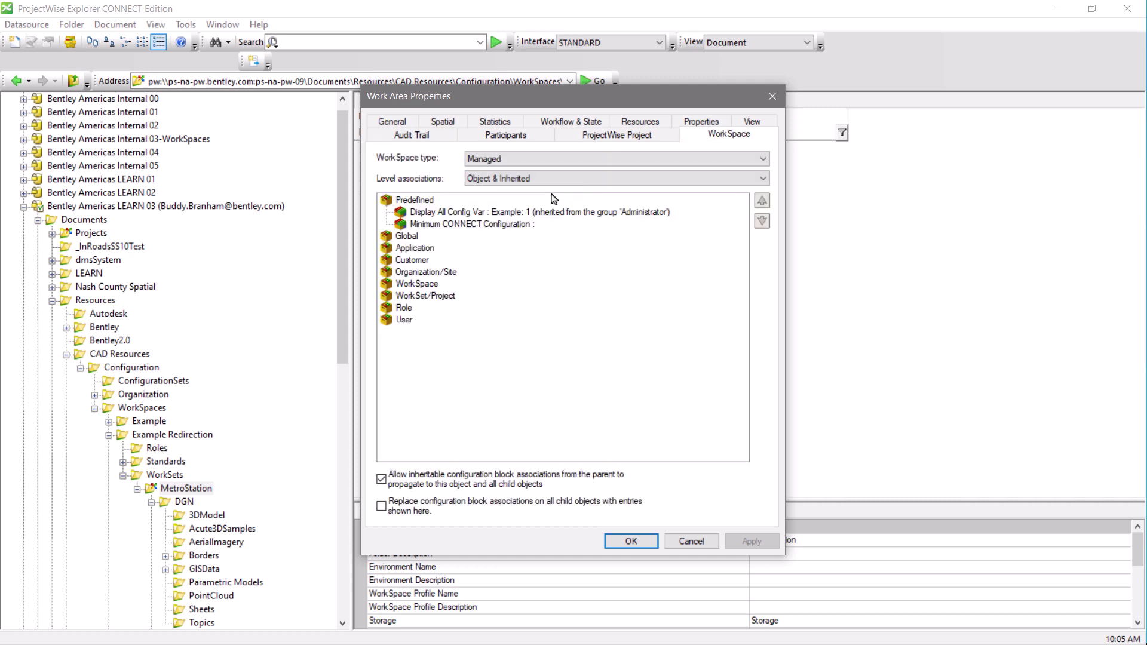
click(472, 225)
right_click(472, 225)
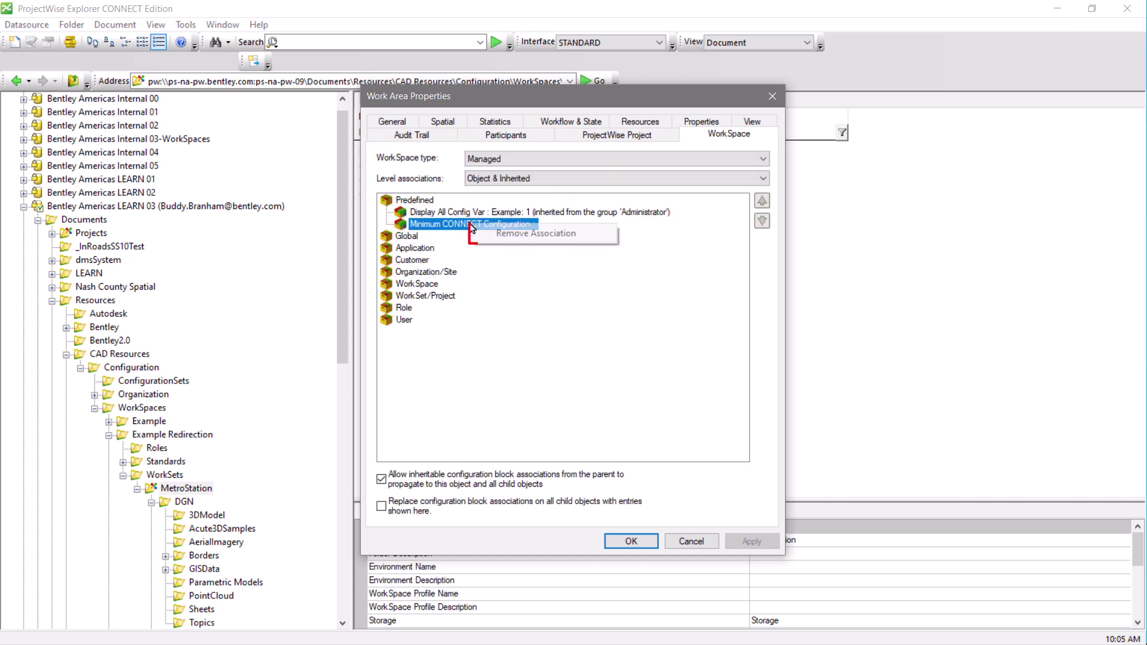
click(515, 236)
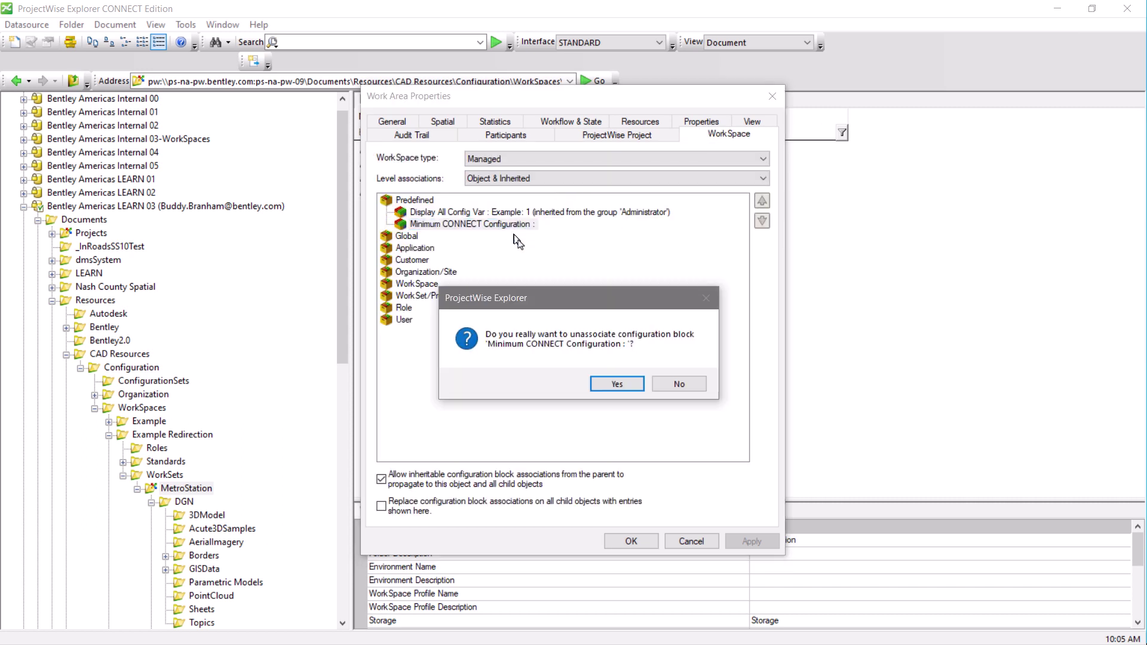
click(617, 384)
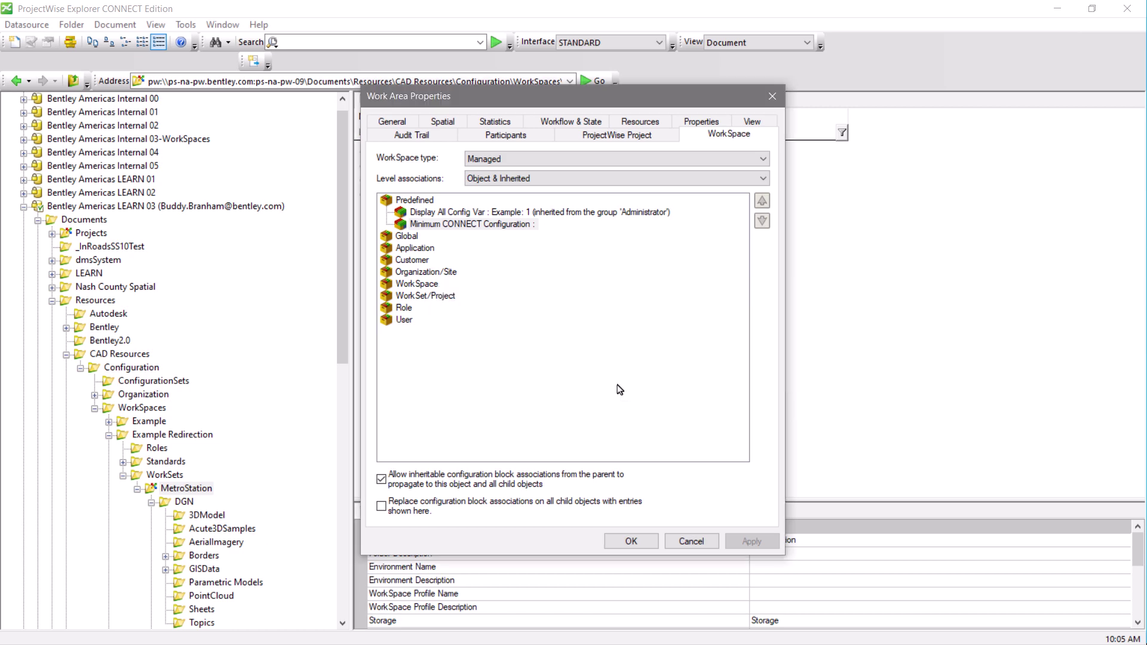
- Associate Minimum CONNECT Dynamic Configuration under Predefined and apply the change
click(414, 200)
right_click(419, 200)
click(469, 212)
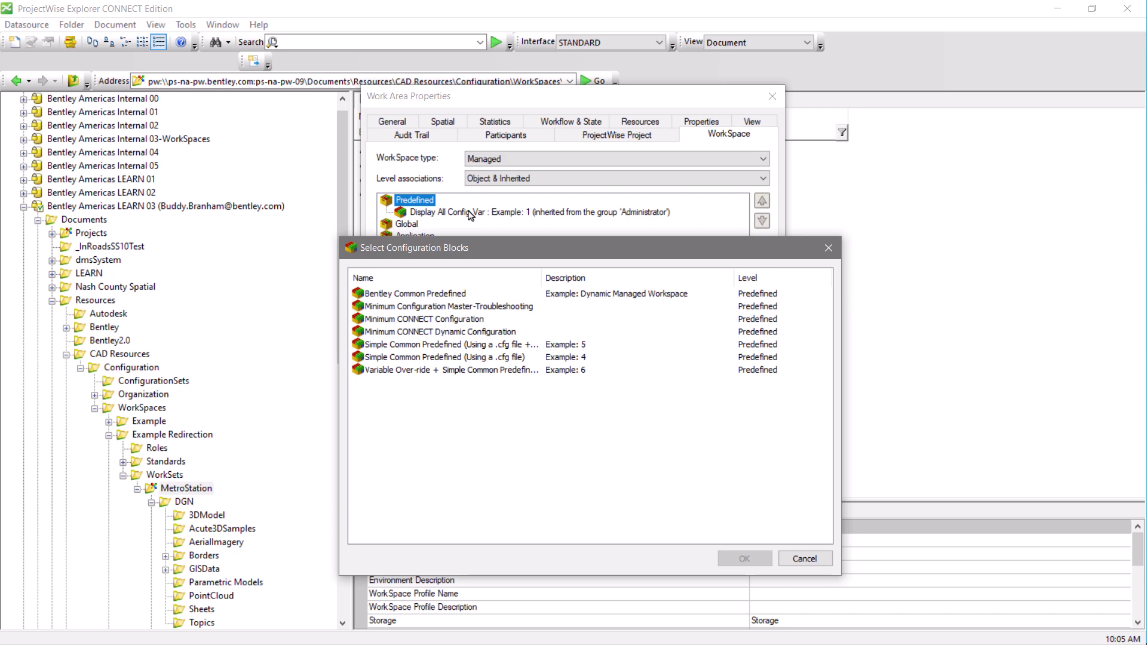
click(413, 332)
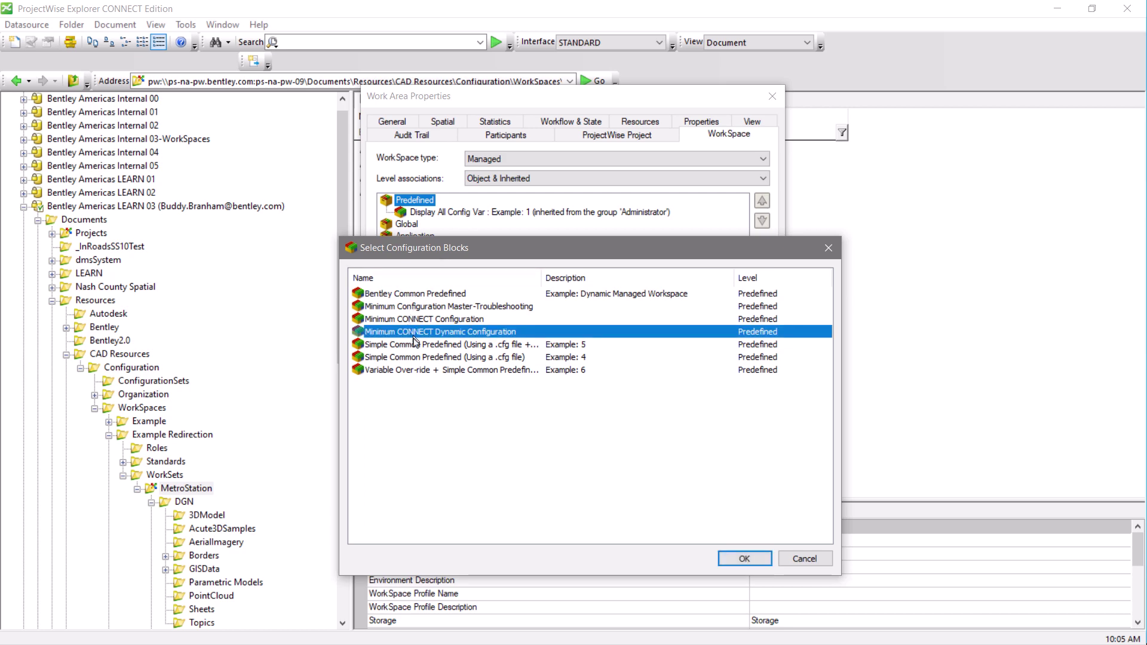
click(741, 559)
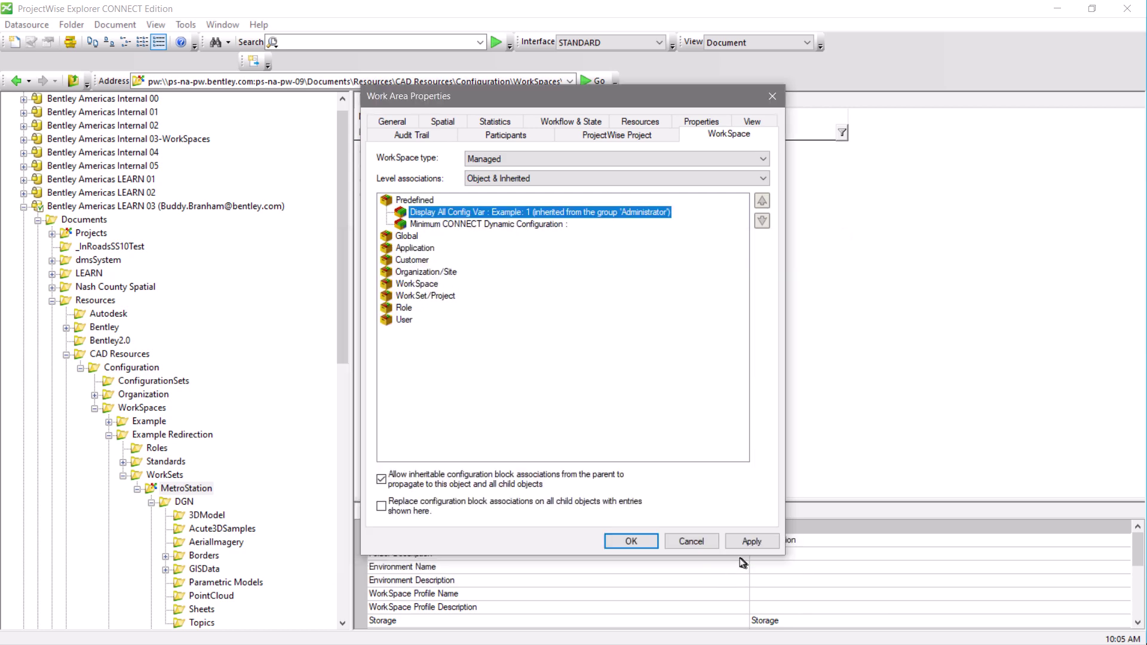
click(764, 541)
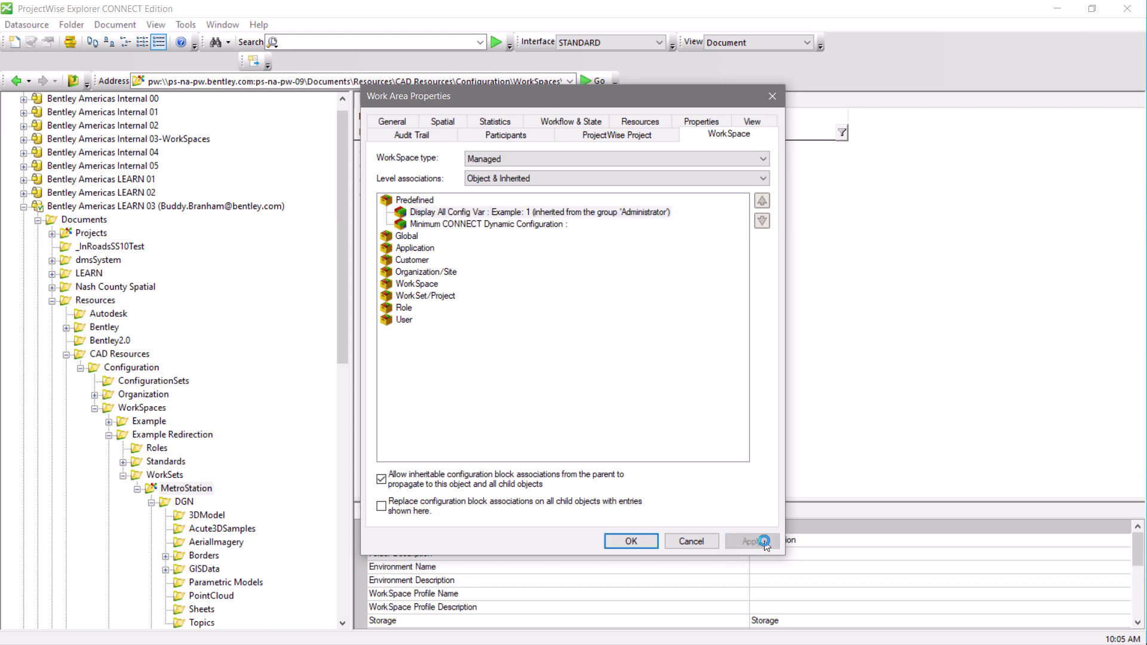
- Open Alignment.dgn from the MetroStation 3DModel folder in MicroStation
click(631, 541)
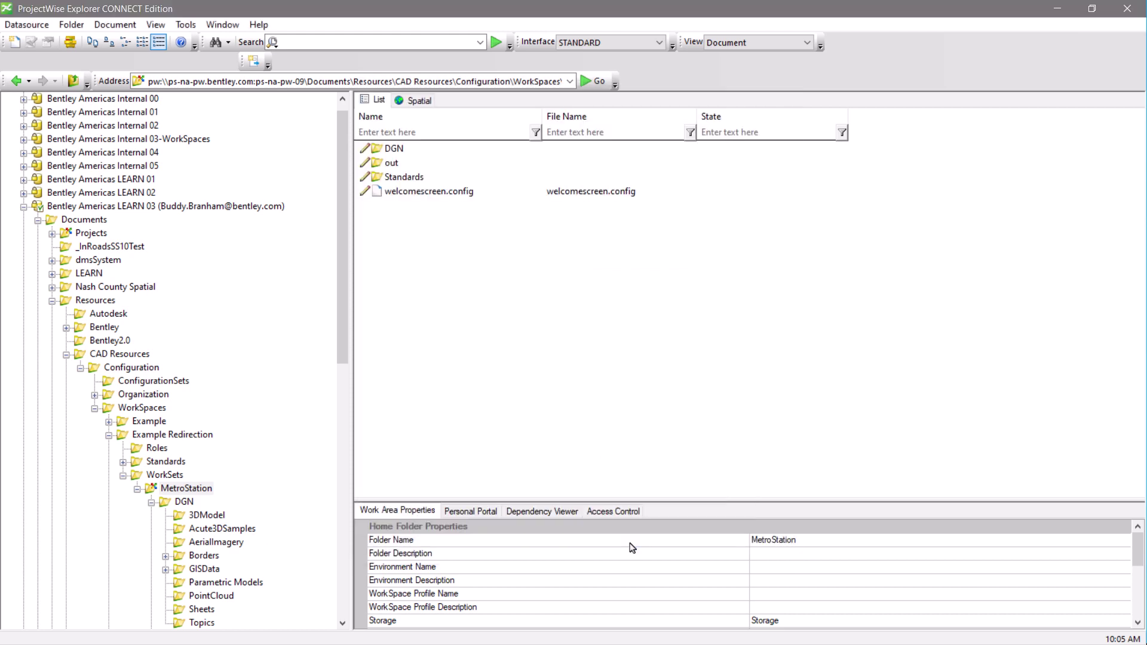
click(197, 515)
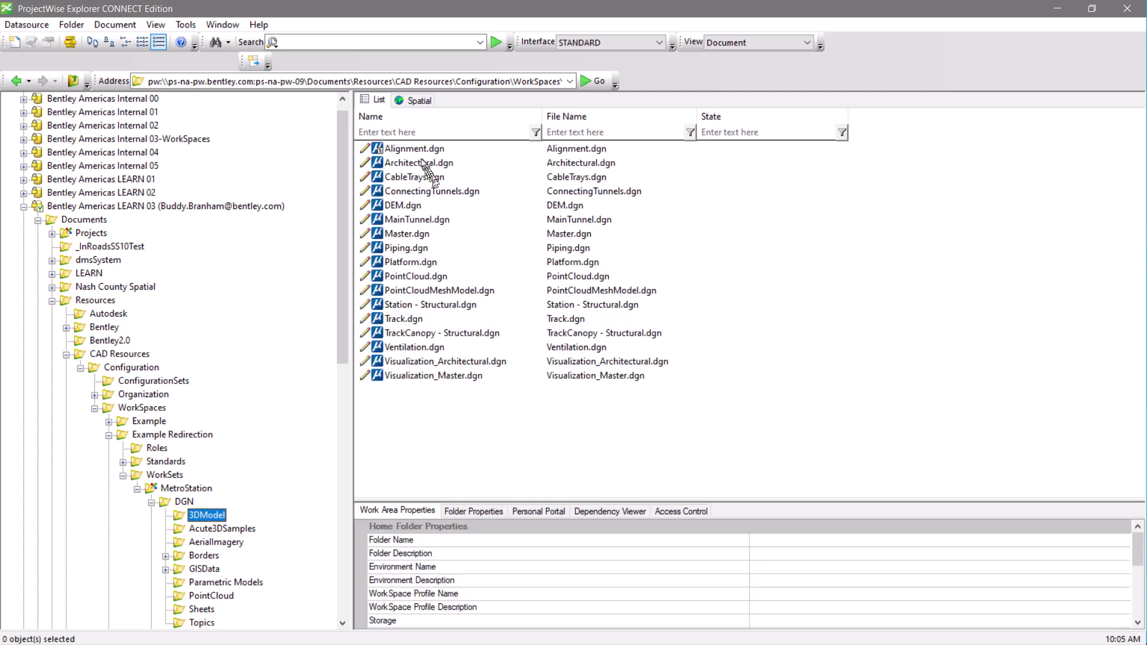
click(419, 150)
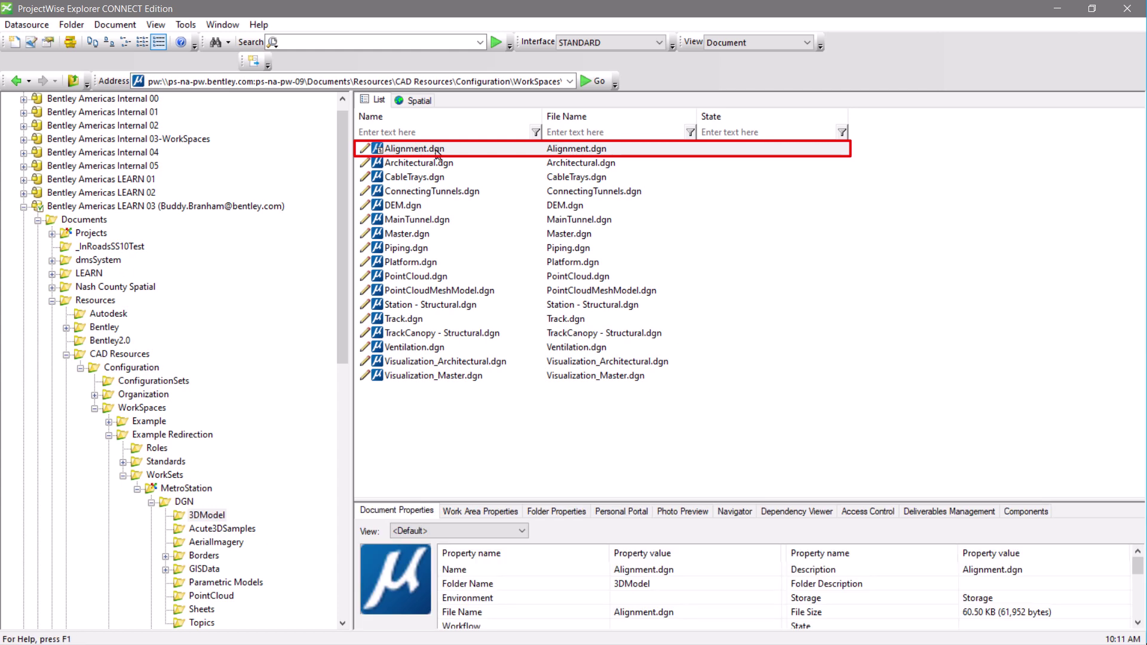
right_click(438, 154)
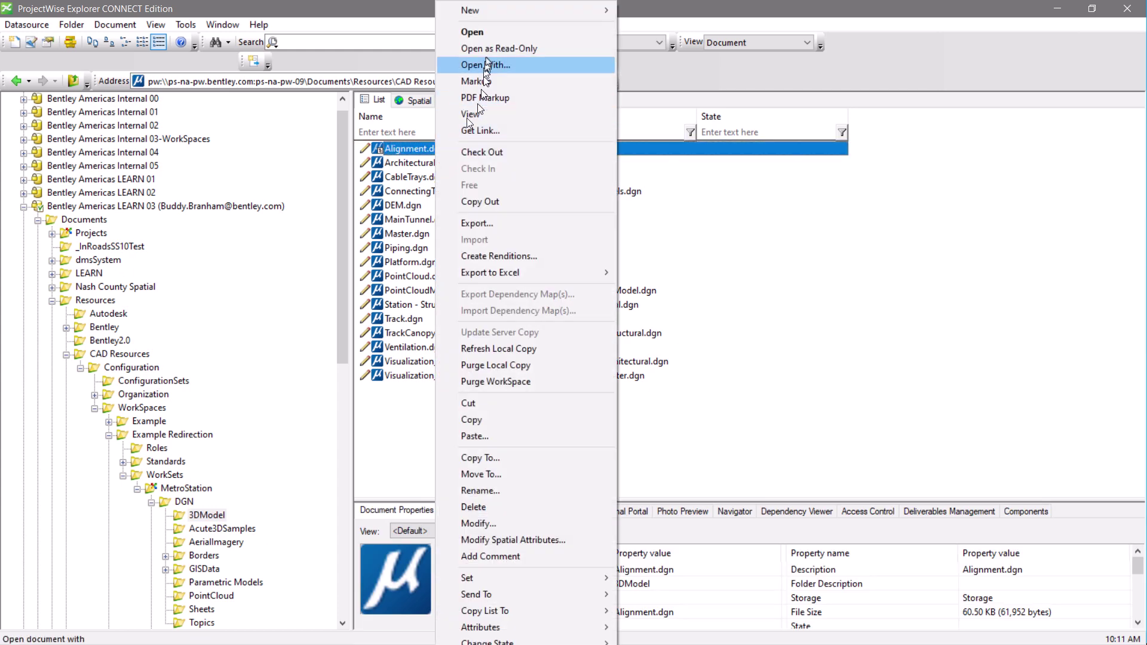
click(475, 33)
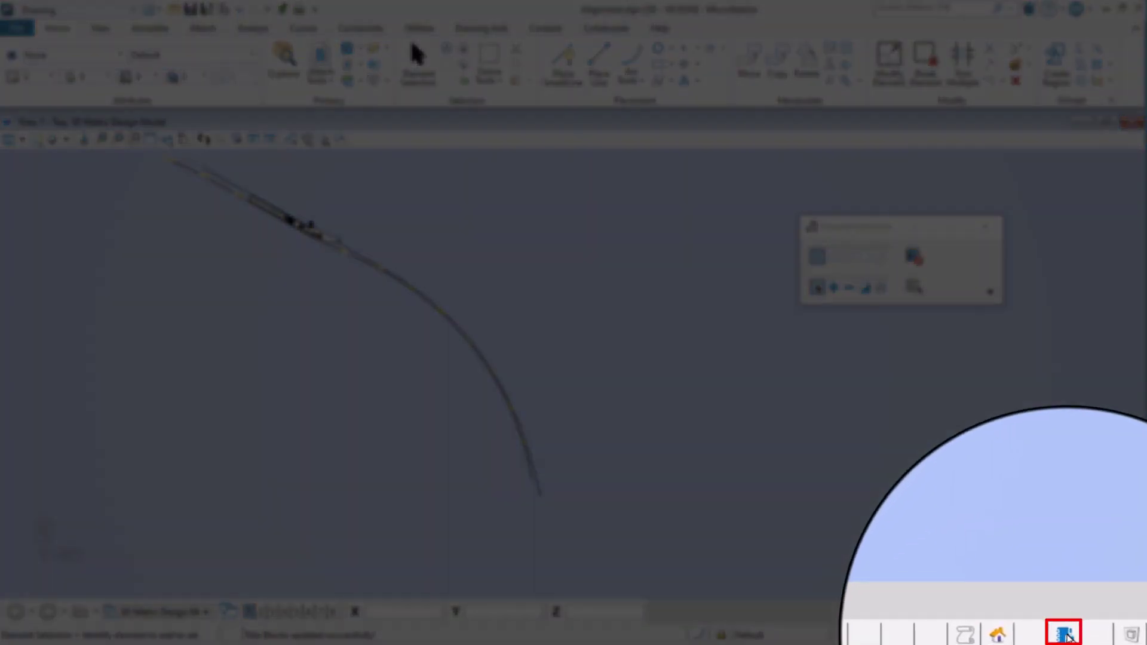
- Check that WorkSpace is Example Redirection and WorkSet is MetroStation, then return to MetroStation Redirection in ProjectWise Explorer
mouse_move(1067, 639)
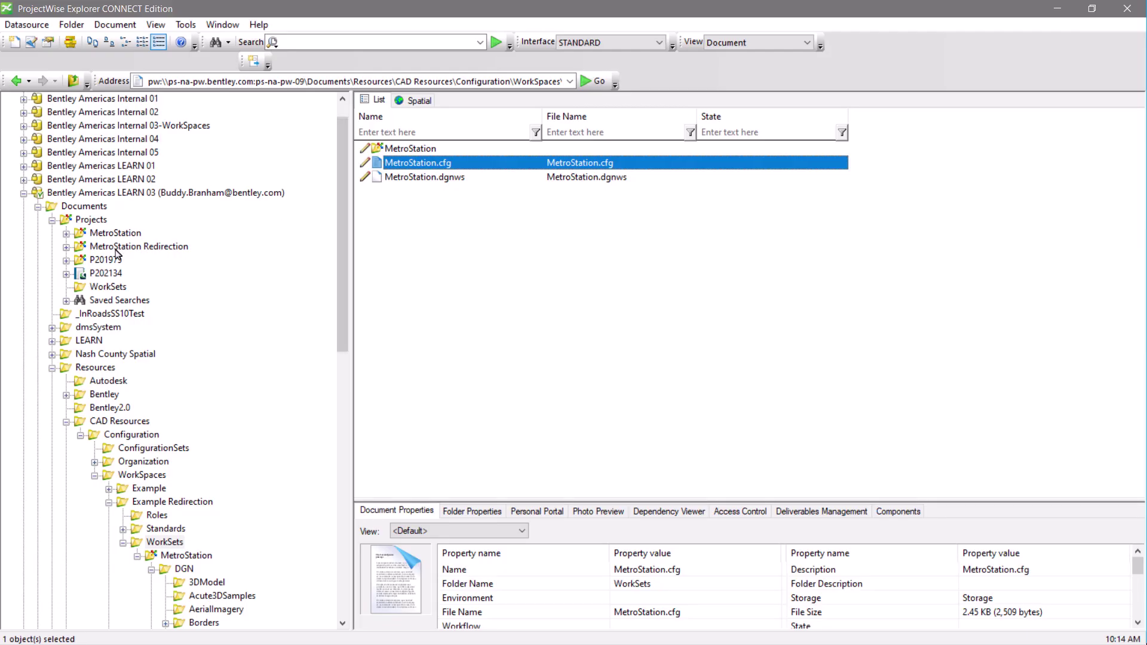
click(116, 248)
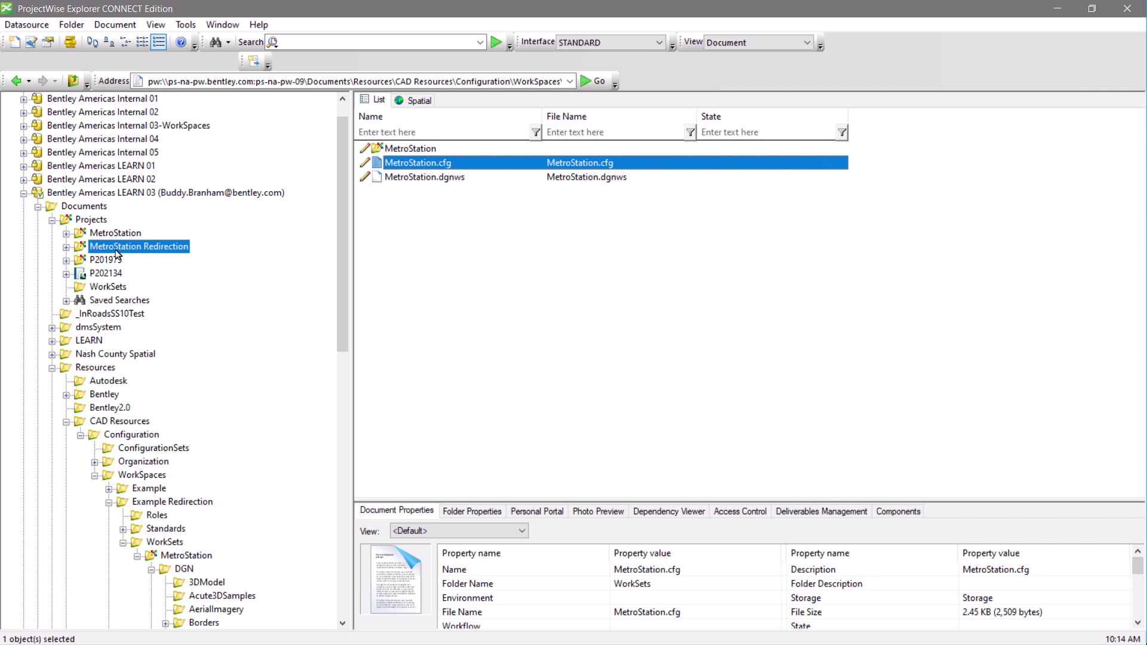
- Show the WorkSets folder under Projects in ProjectWise Explorer
click(102, 290)
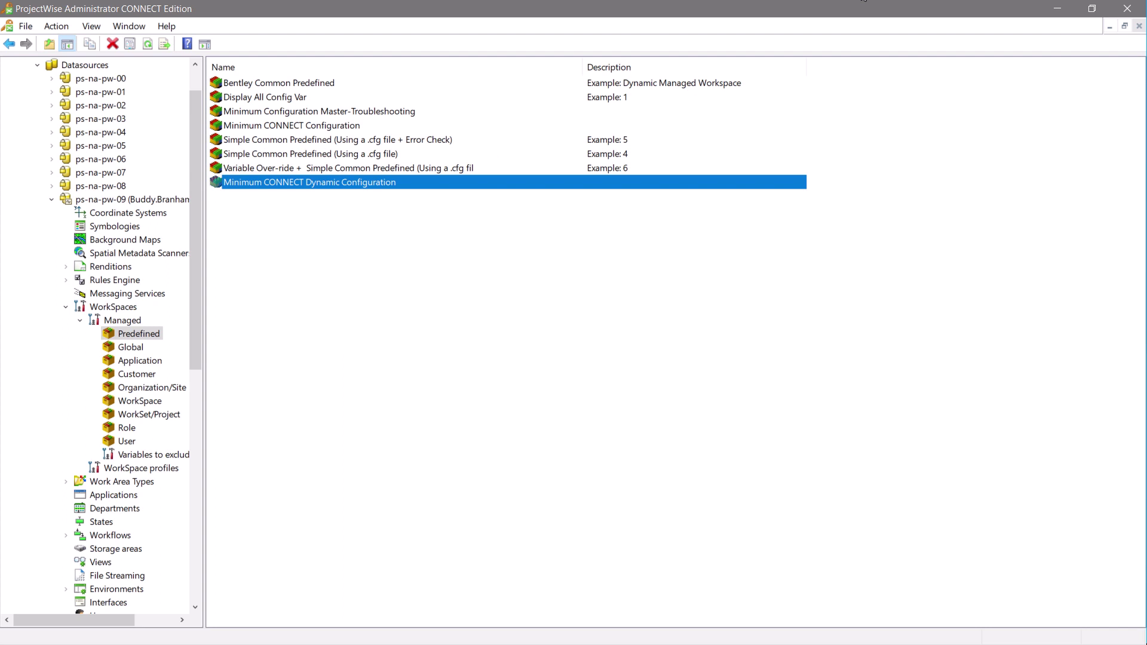
- Add a new variable named _USTN_WORKSETSROOT to Minimum CONNECT Dynamic Configuration
right_click(336, 186)
click(359, 245)
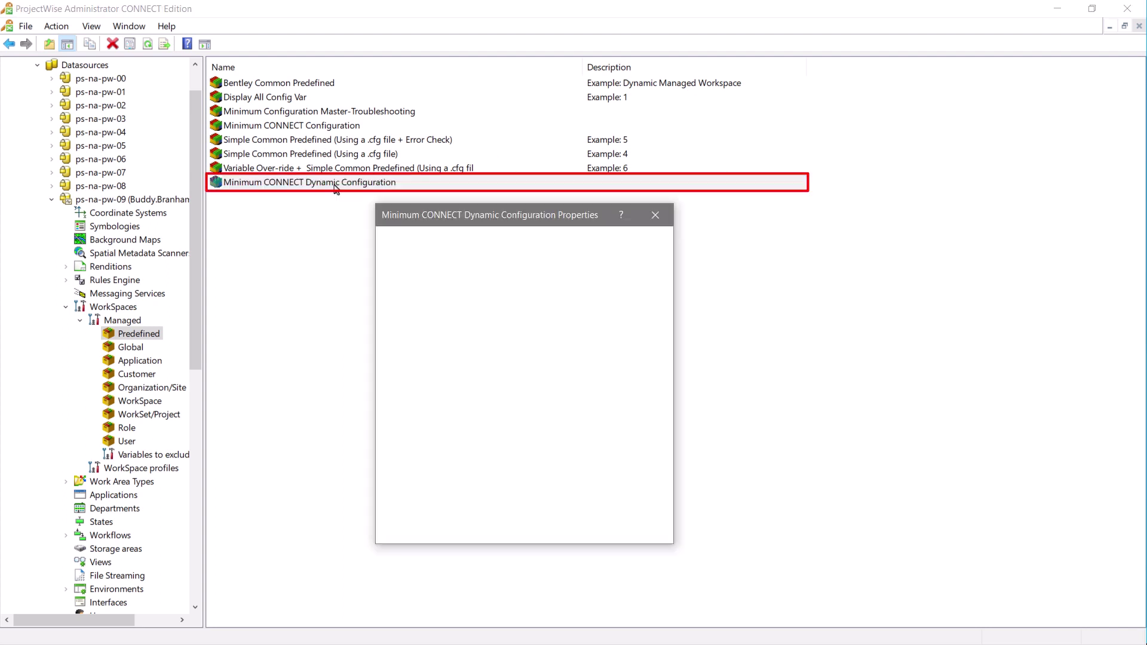
click(455, 241)
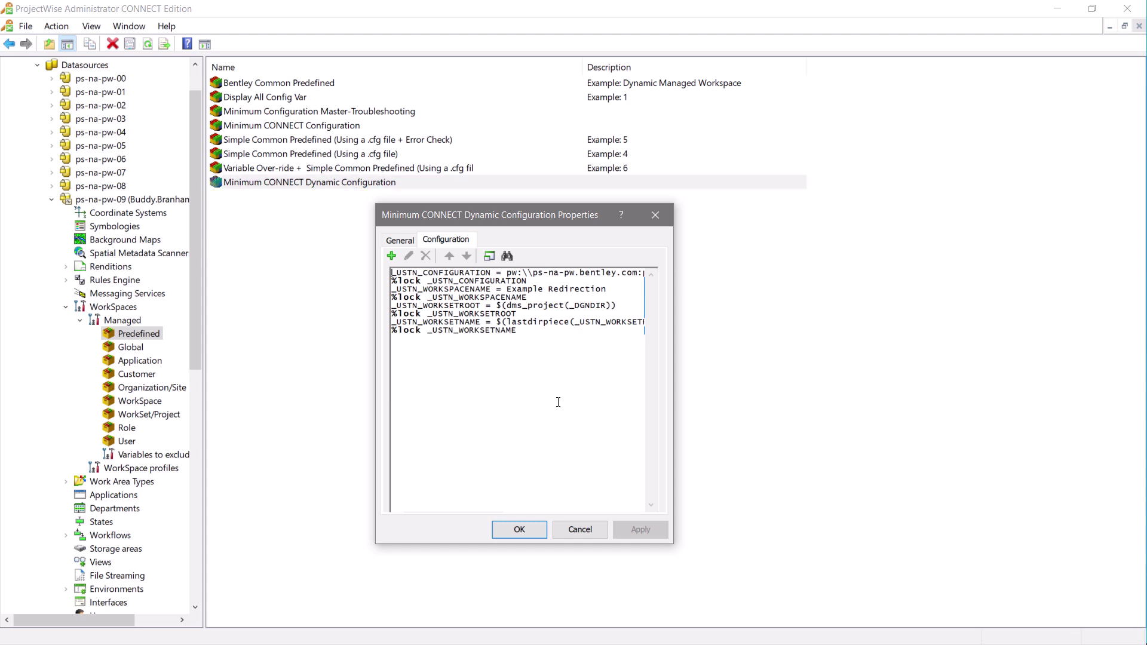
click(393, 257)
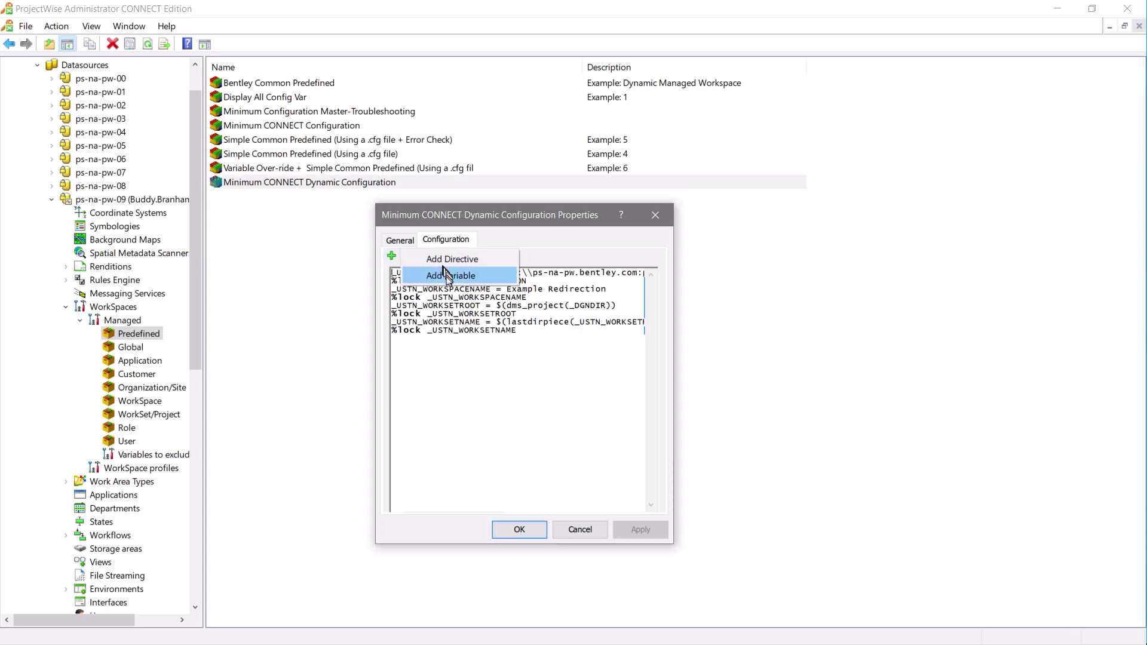
click(450, 275)
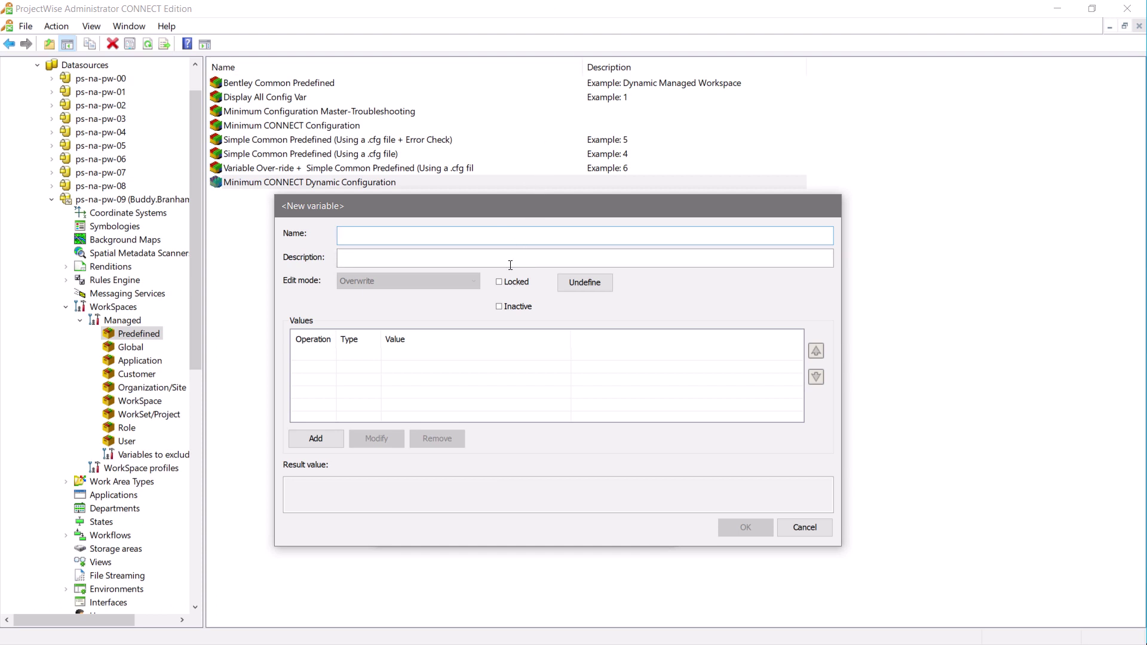
text(_USTN)
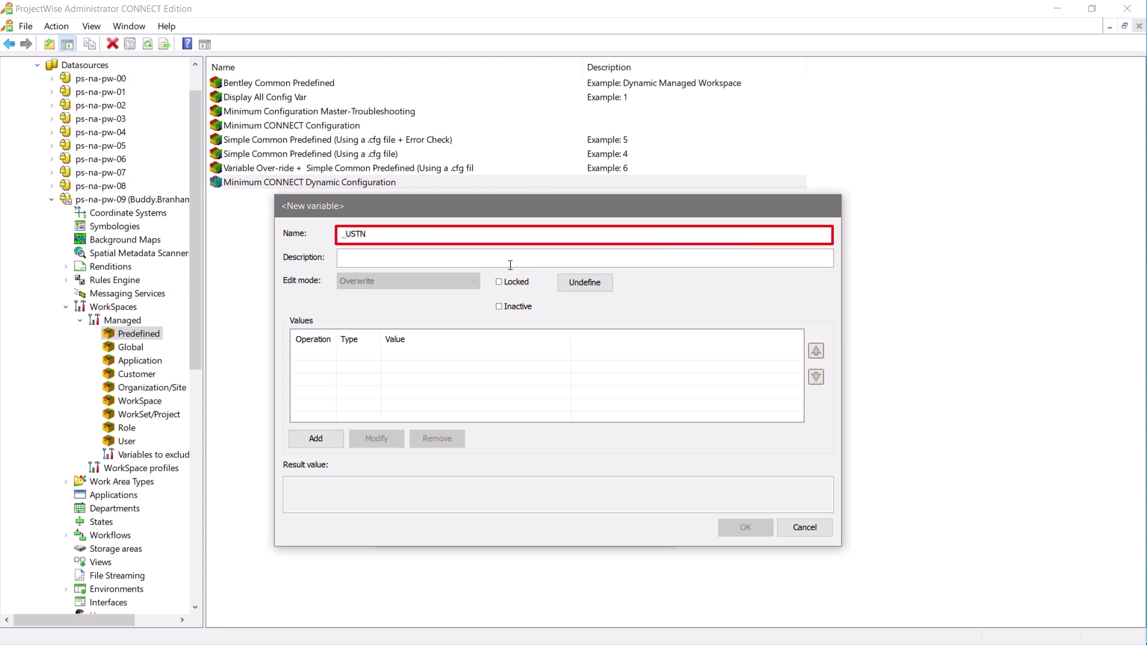
text(_WORKSETSROOT)
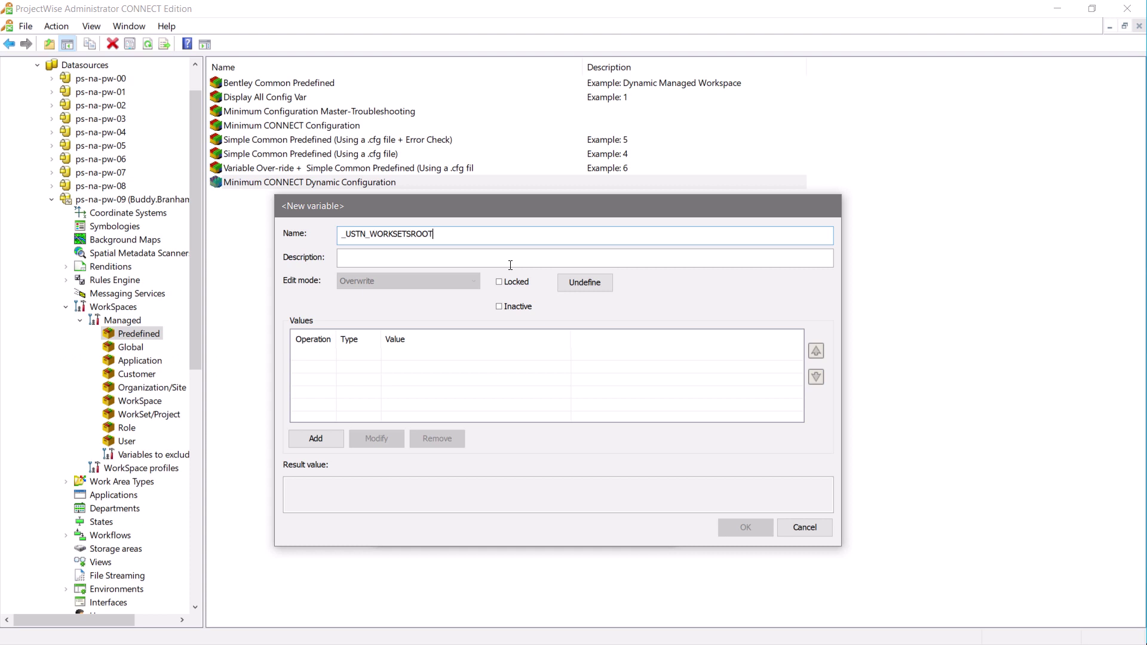
- Give _USTN_WORKSETSROOT a ProjectWise Folder value of Projects\WorkSets and save the variable
click(320, 444)
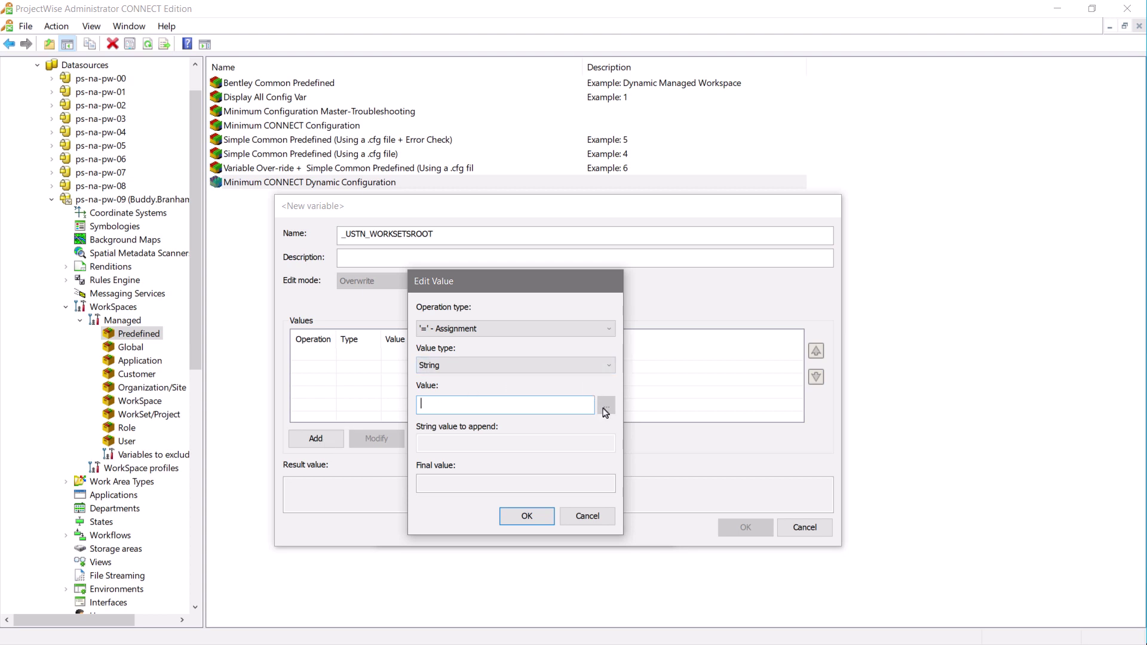
click(581, 366)
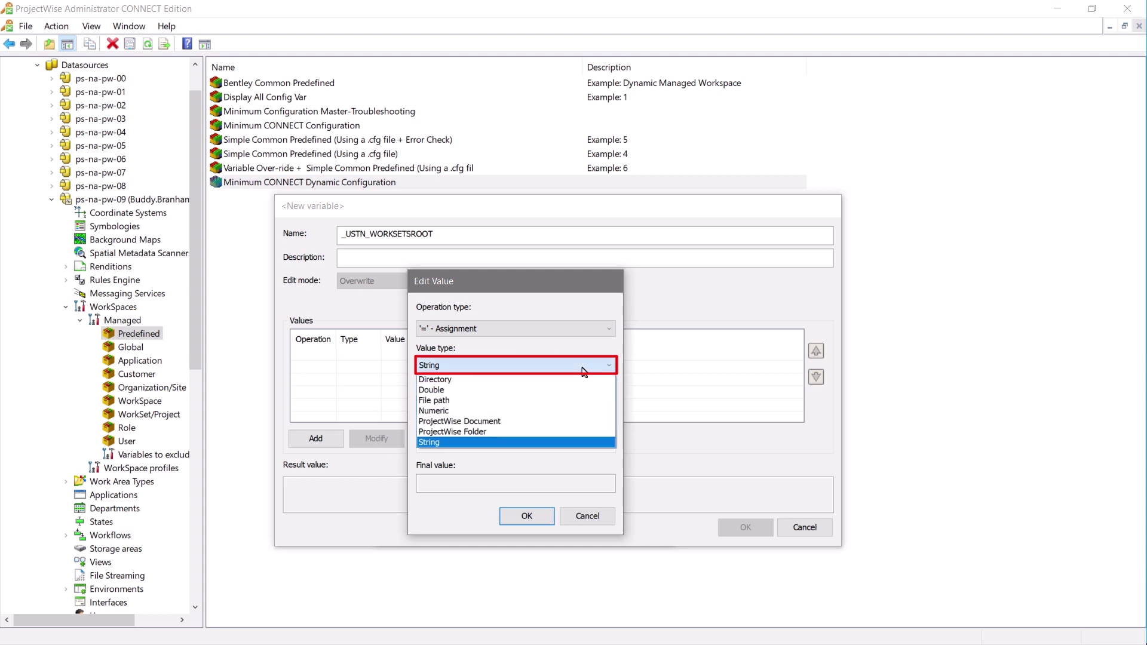
click(515, 430)
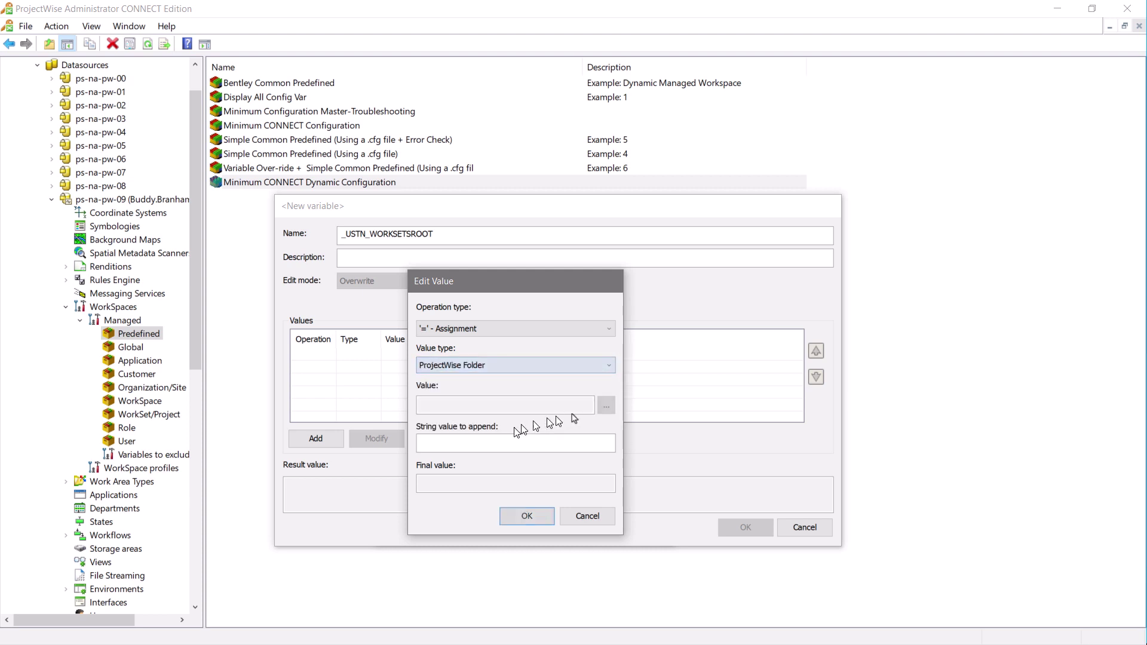
click(607, 407)
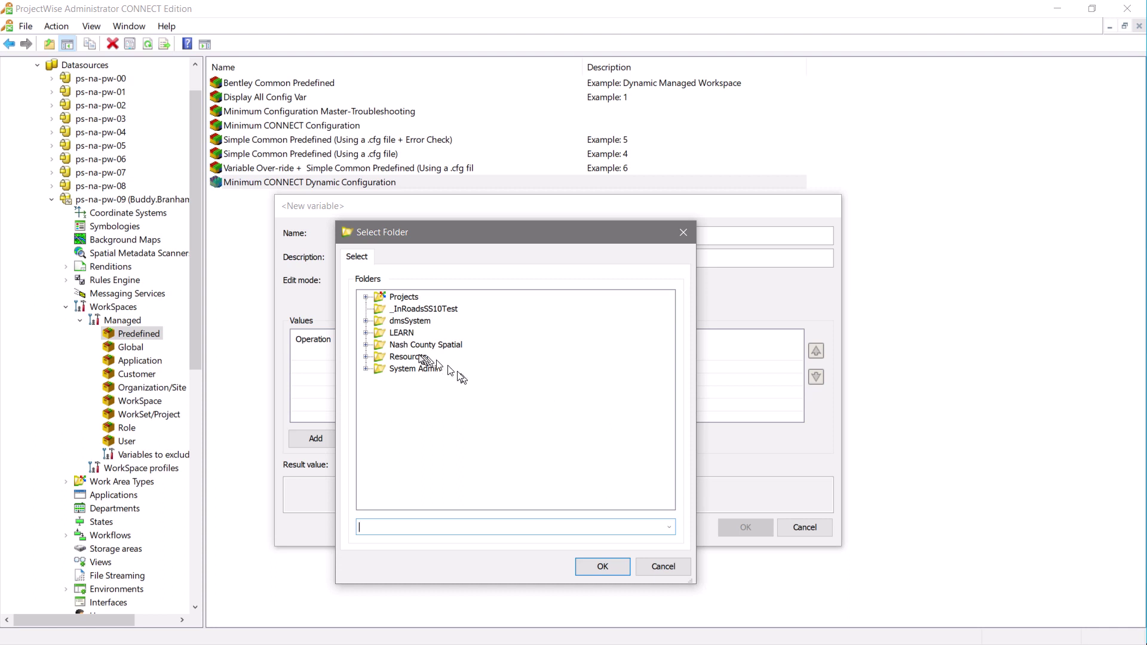
double_click(377, 297)
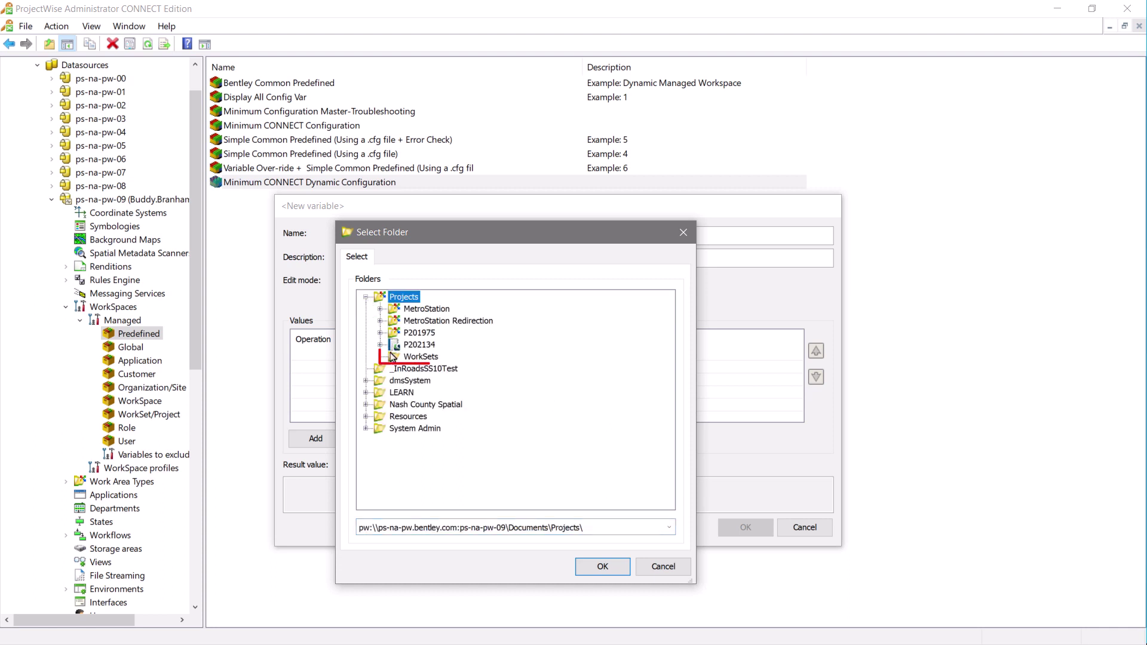
click(413, 357)
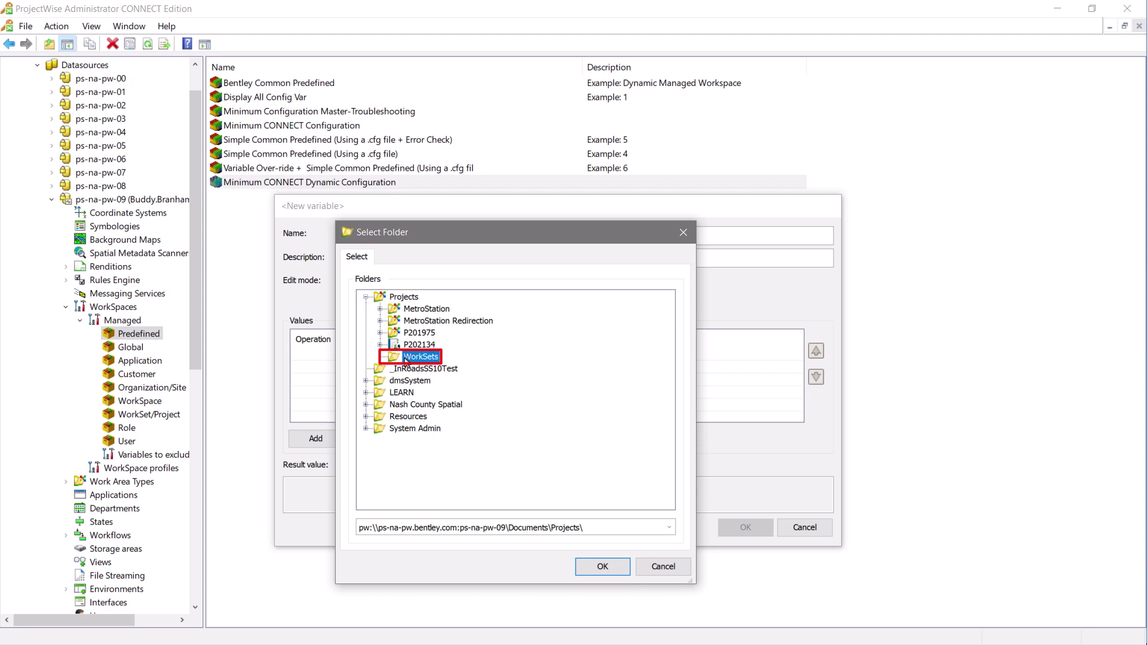
click(602, 567)
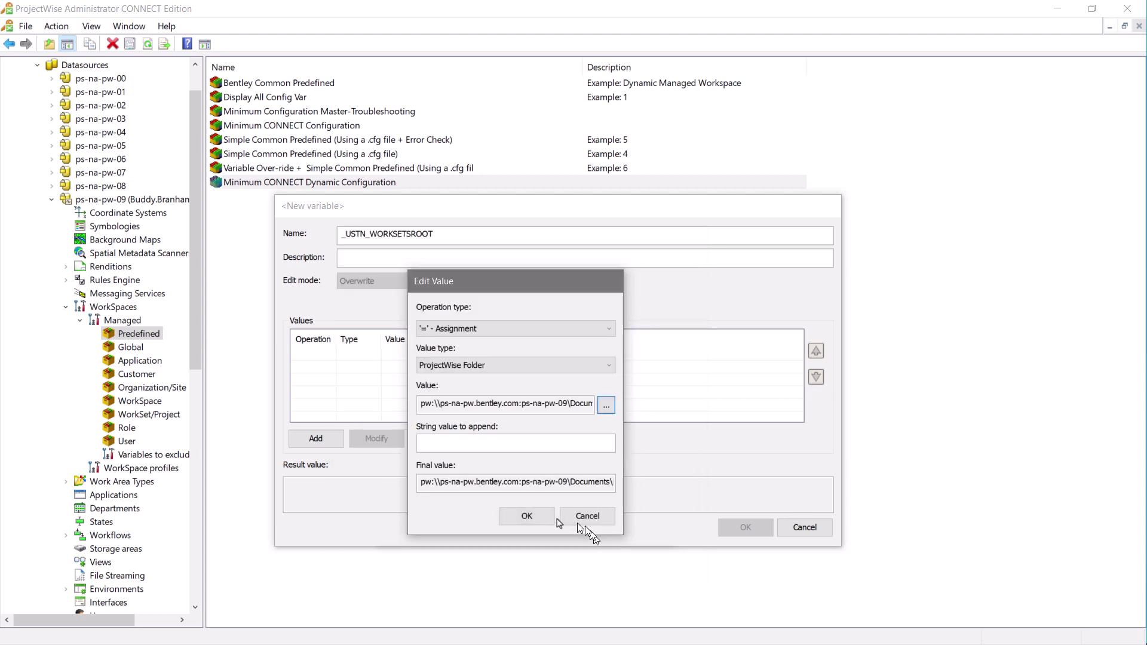
click(526, 518)
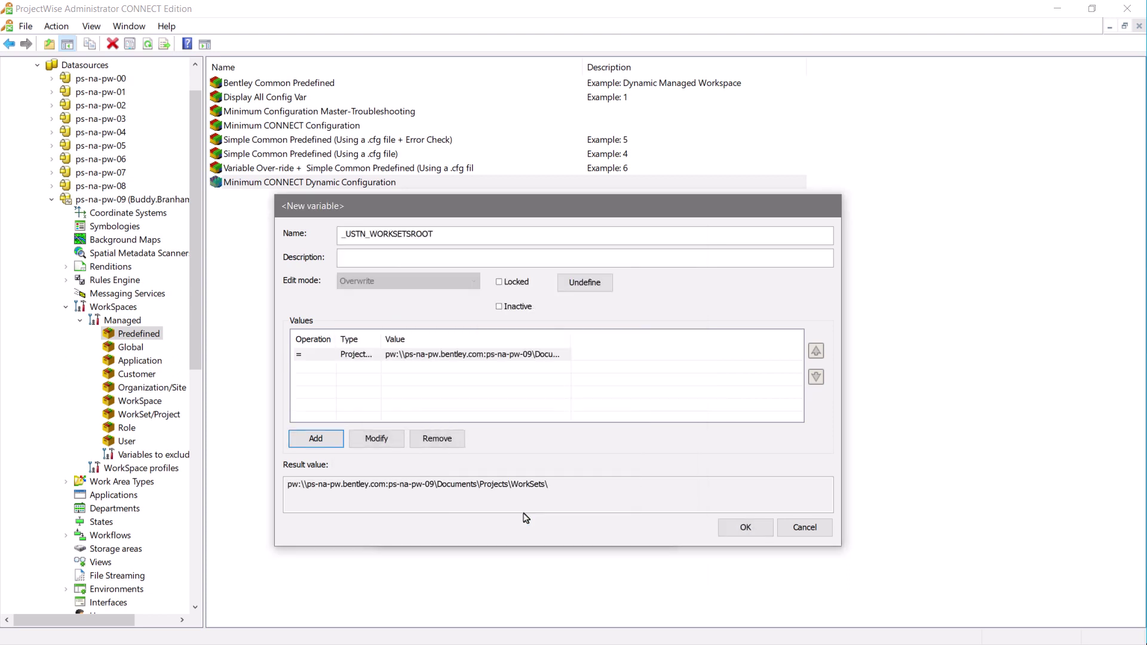
click(758, 530)
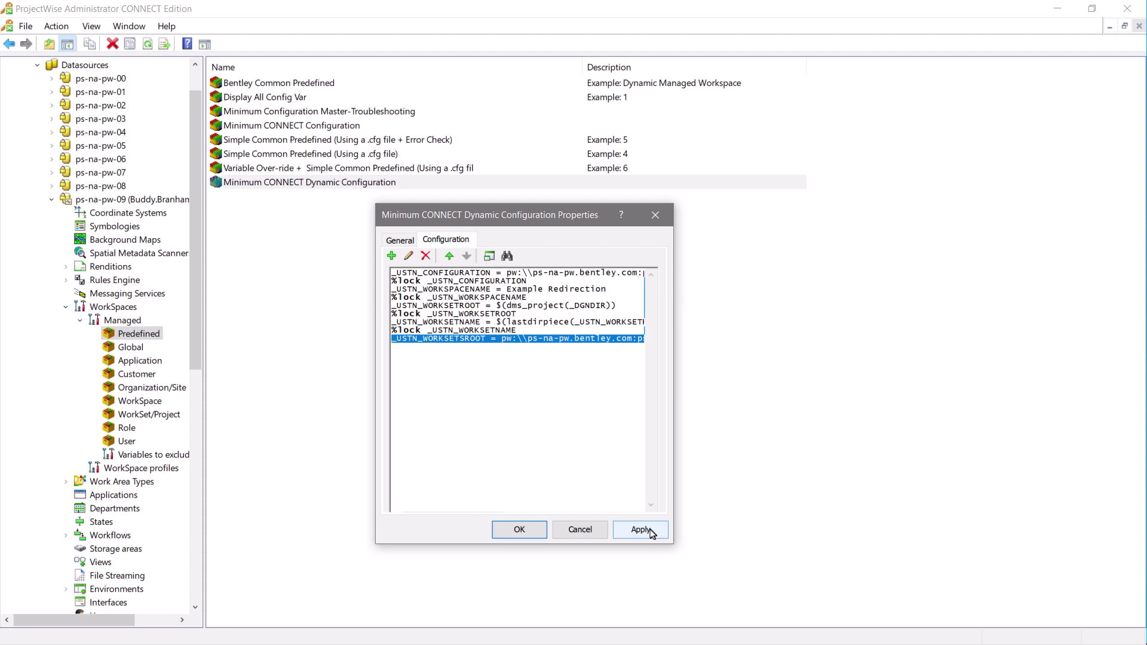
- Lock the _USTN_WORKSETSROOT variable, then apply and save the configuration block's properties
click(408, 257)
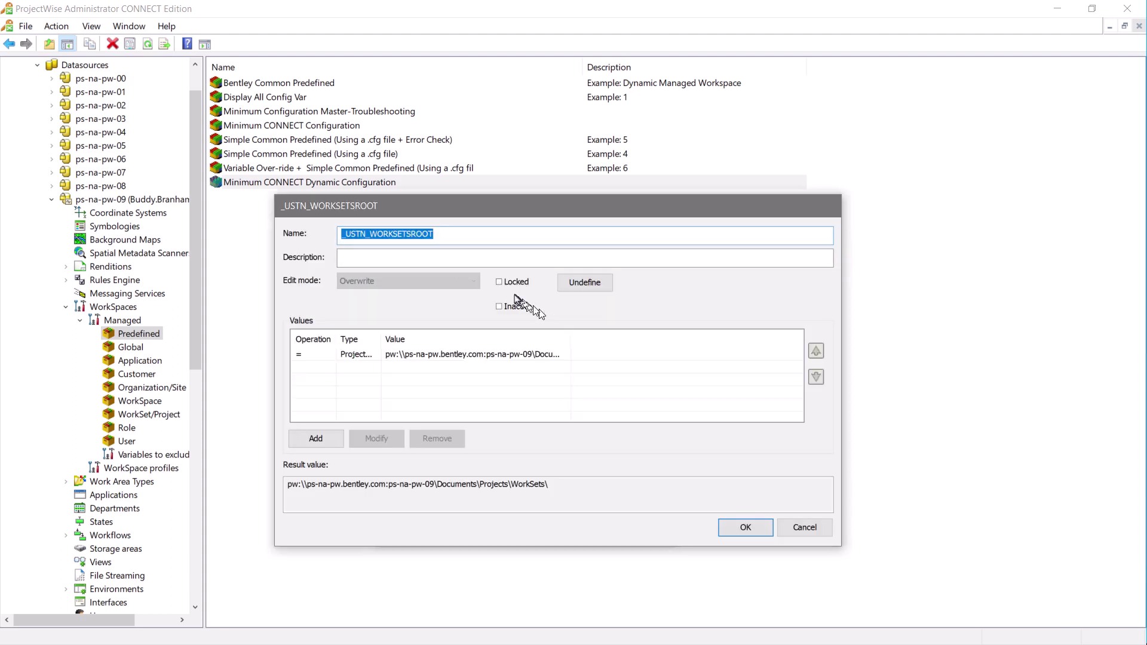
click(500, 282)
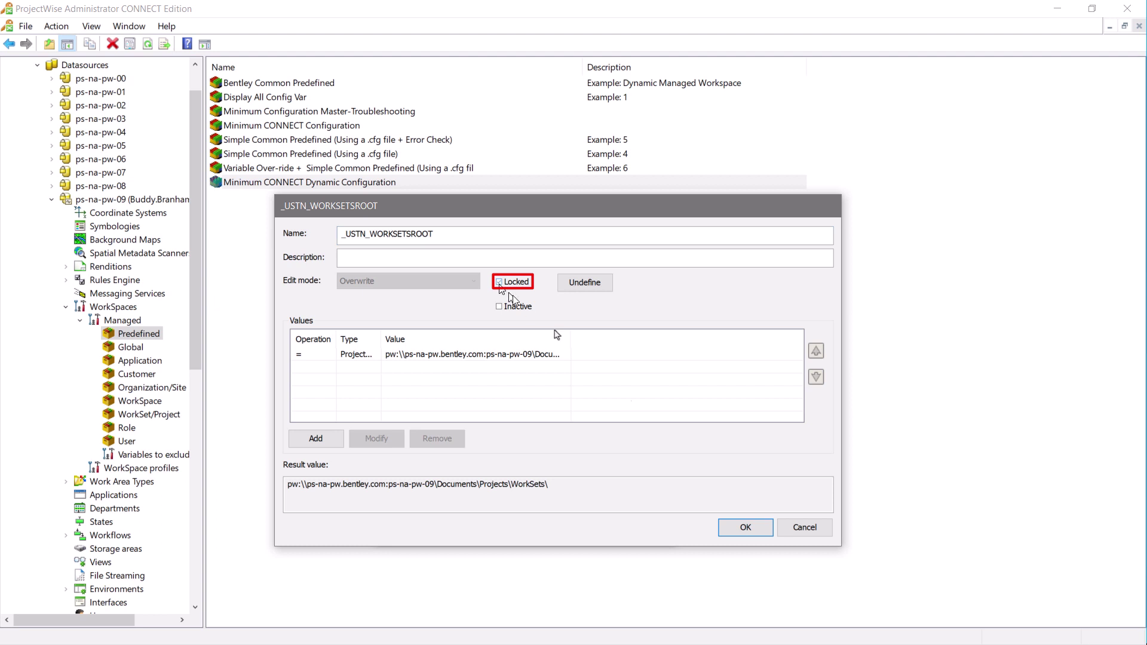
click(747, 528)
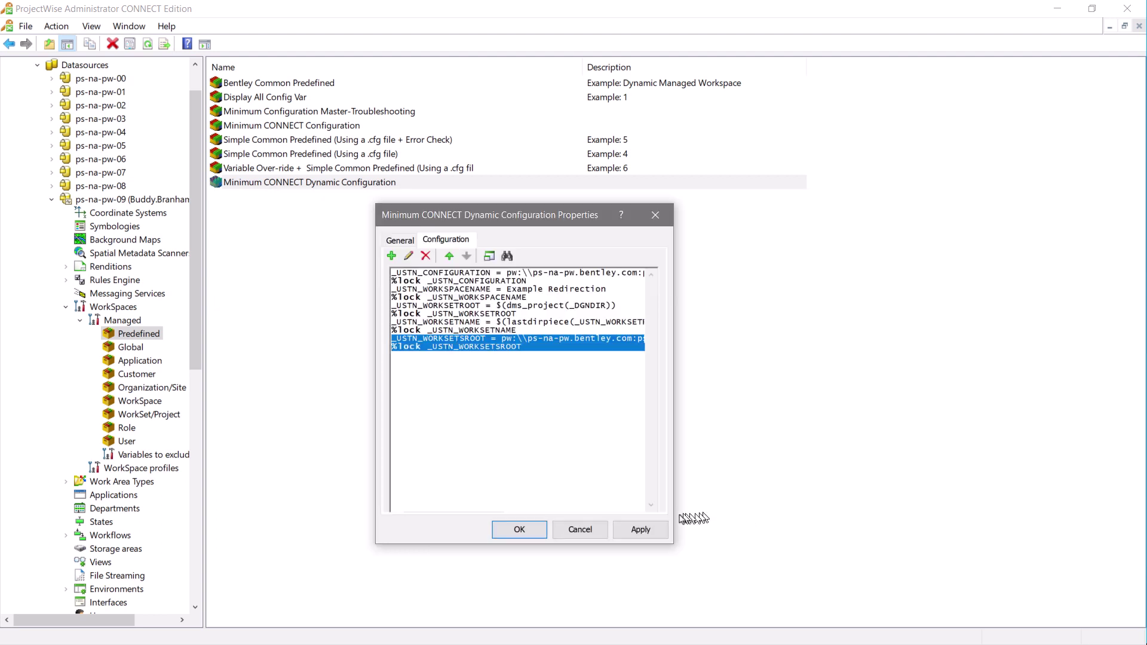
click(639, 530)
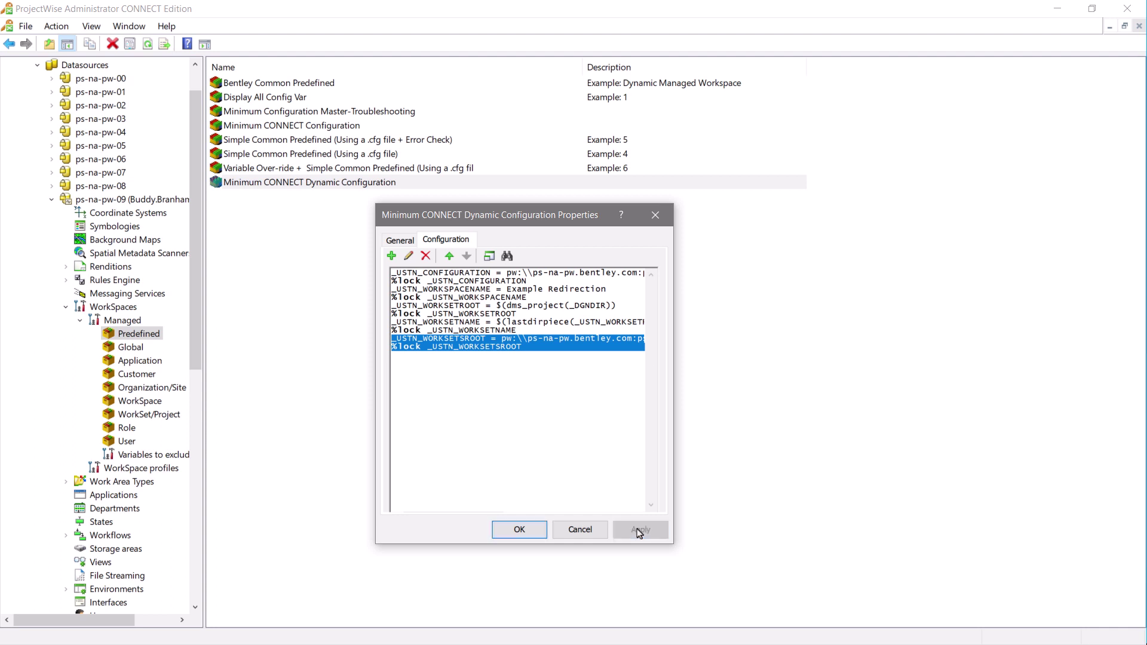
click(519, 530)
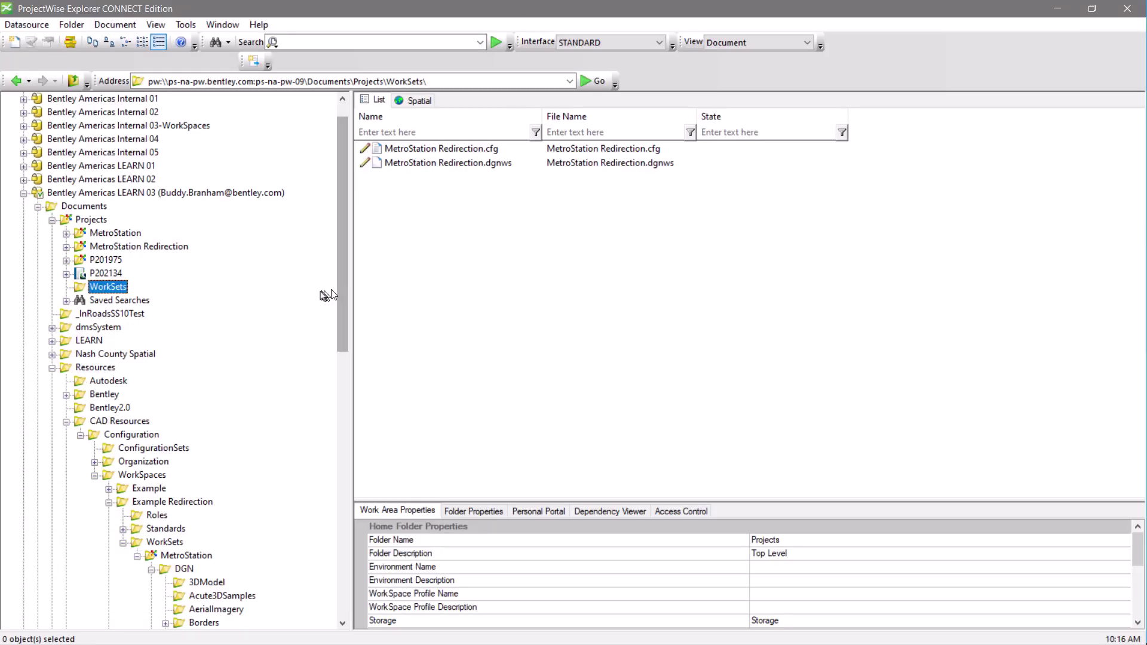
- Associate Minimum CONNECT Dynamic Configuration with MetroStation Redirection at the Predefined WorkSpace level and apply
right_click(138, 251)
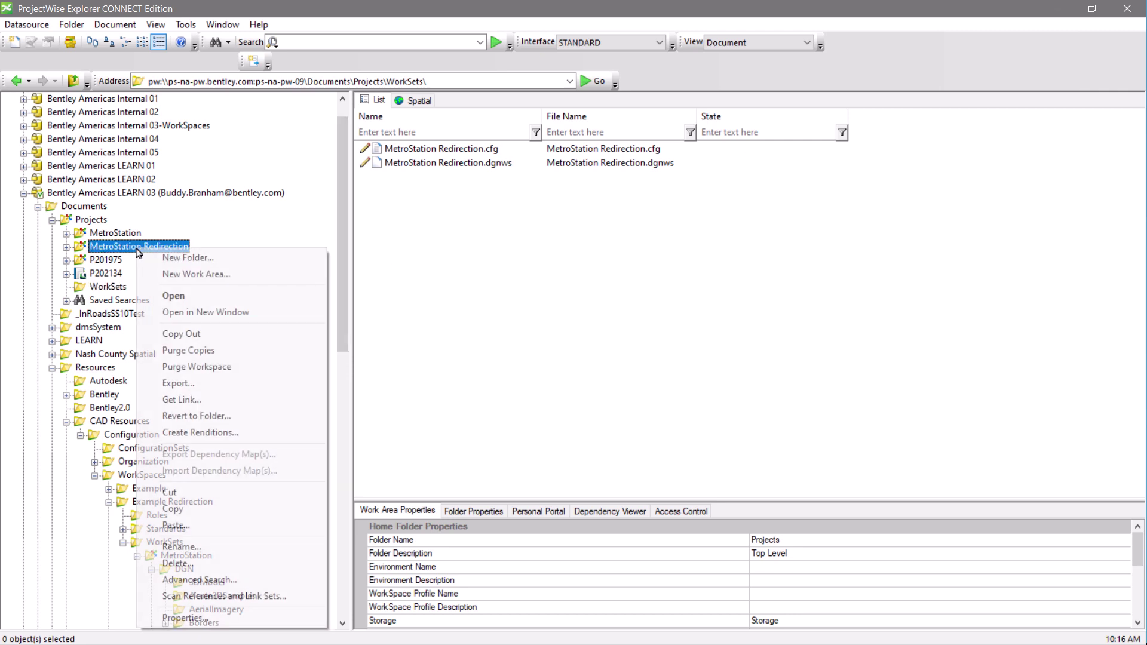
click(184, 619)
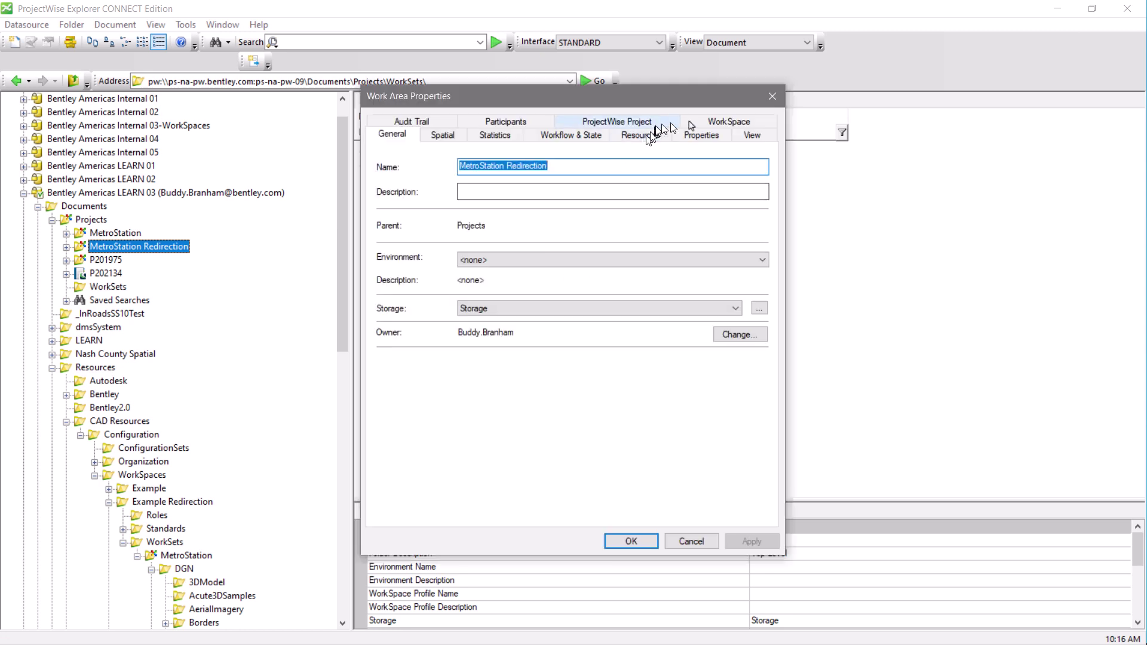
click(705, 122)
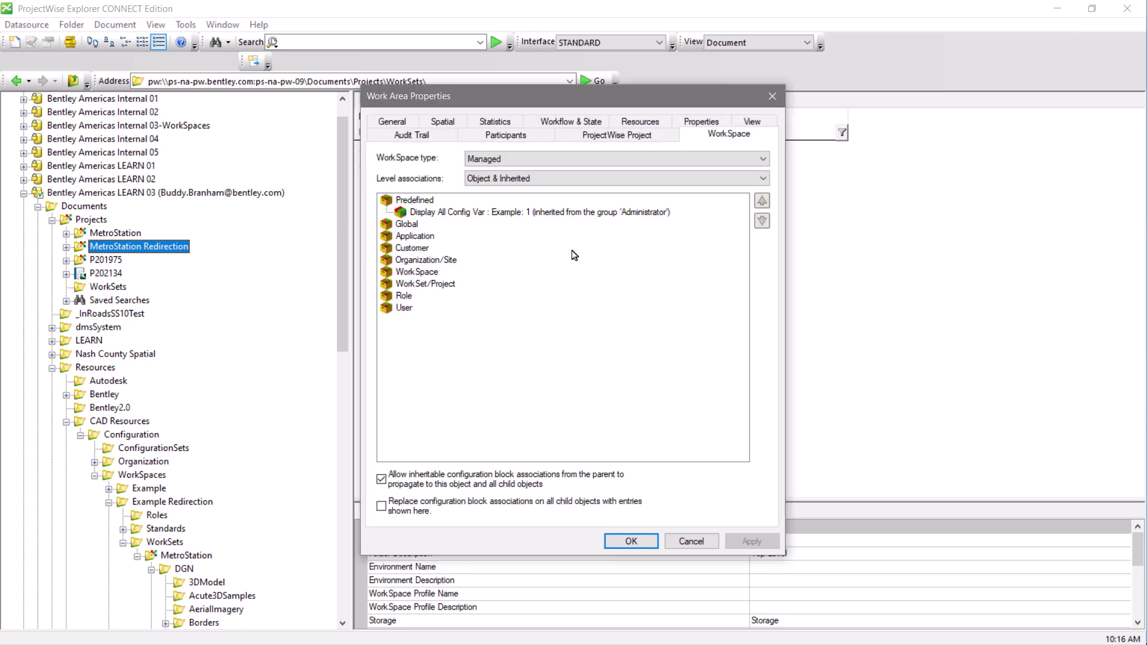
right_click(424, 201)
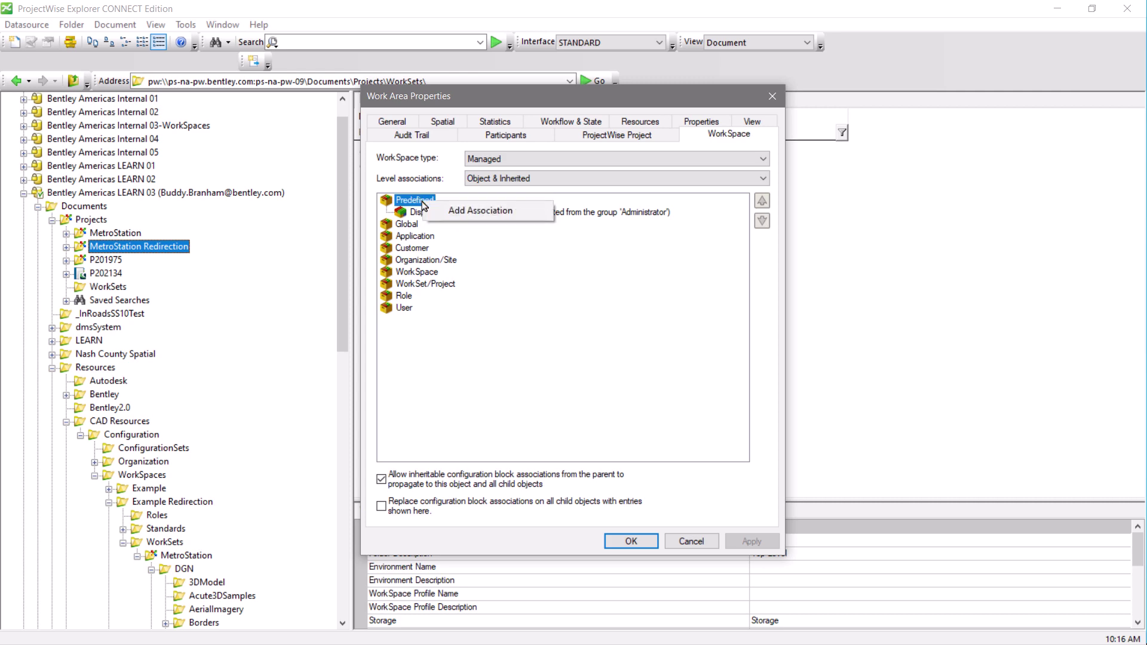
click(453, 213)
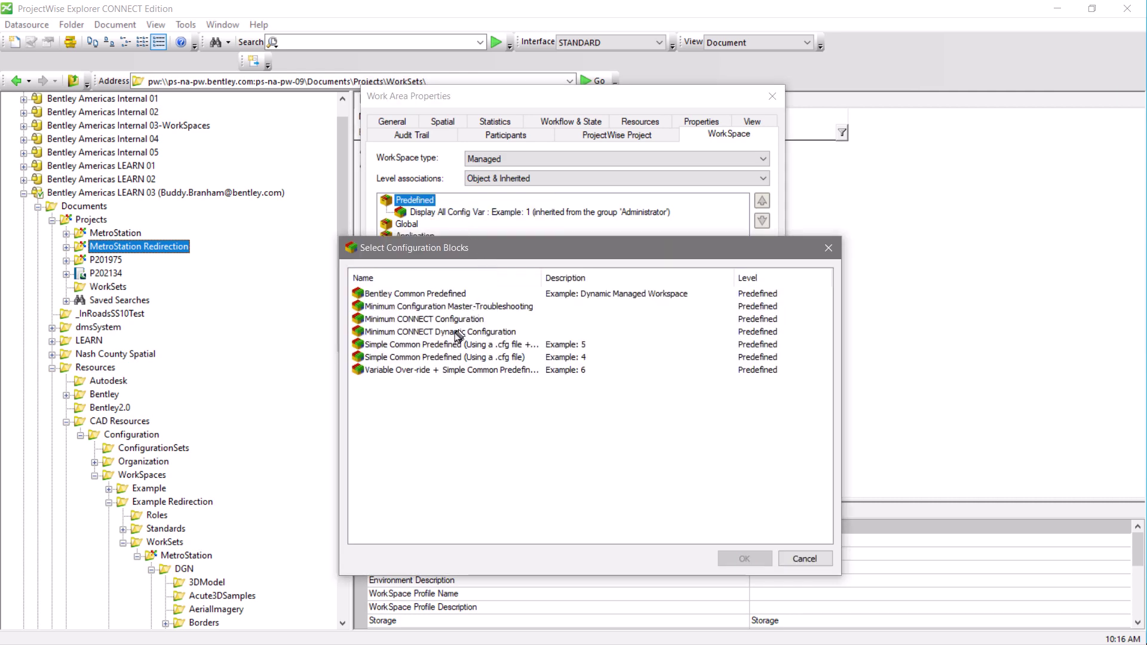
click(458, 332)
click(744, 560)
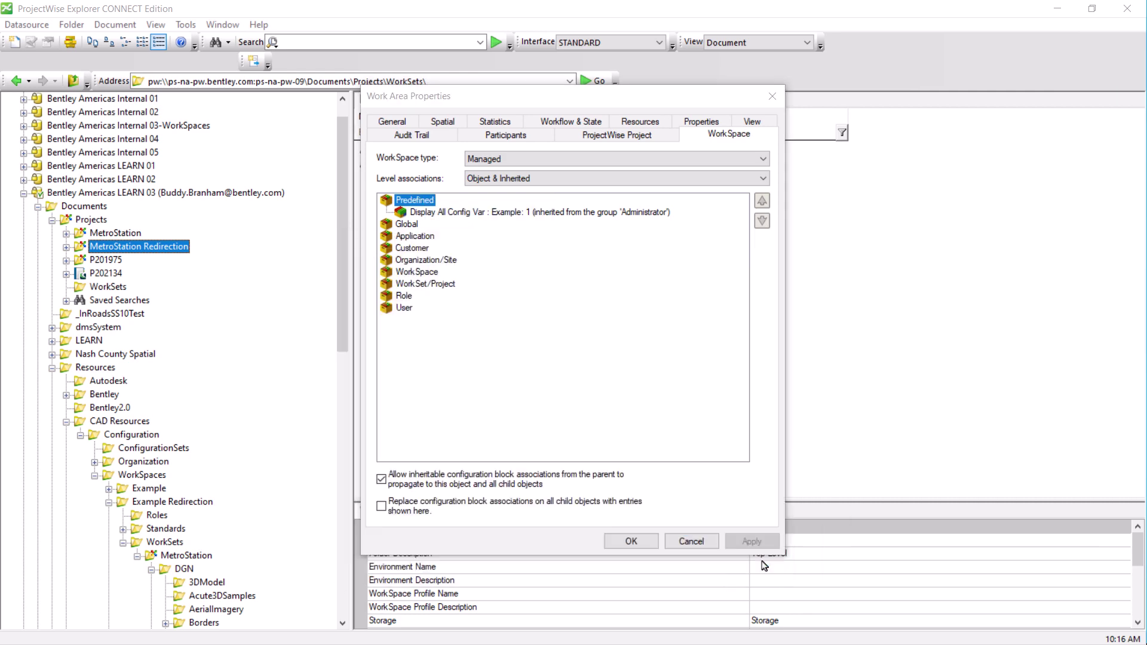
click(759, 542)
click(631, 542)
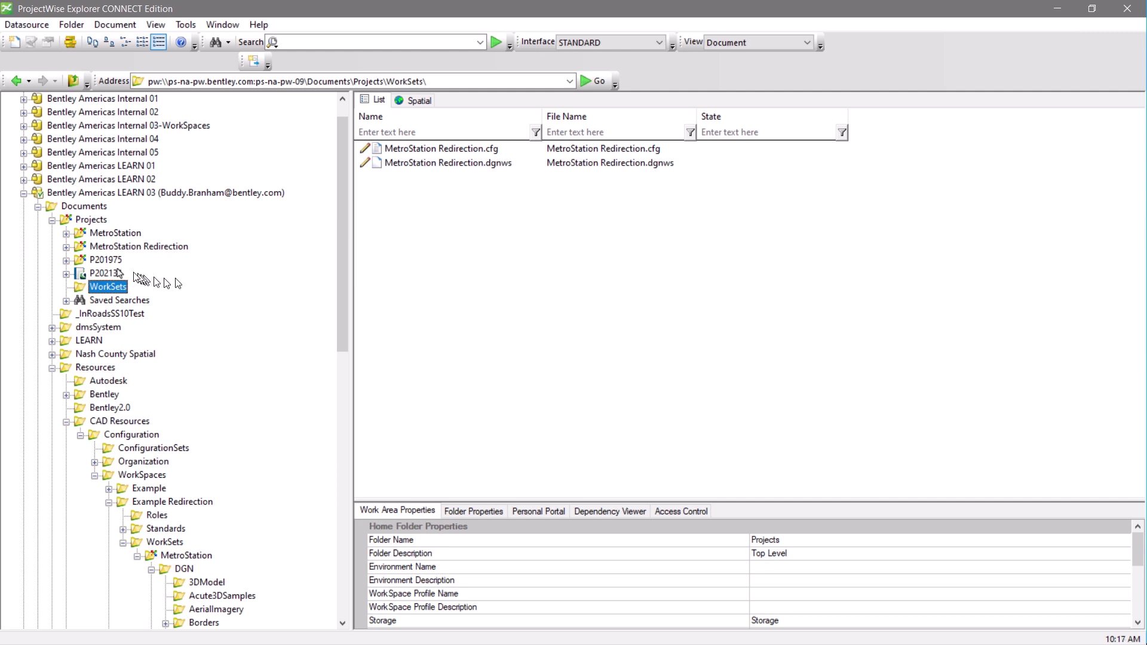
- Open Alignment.dgn from MetroStation Redirection's DGN\3DModel folder in MicroStation
click(66, 247)
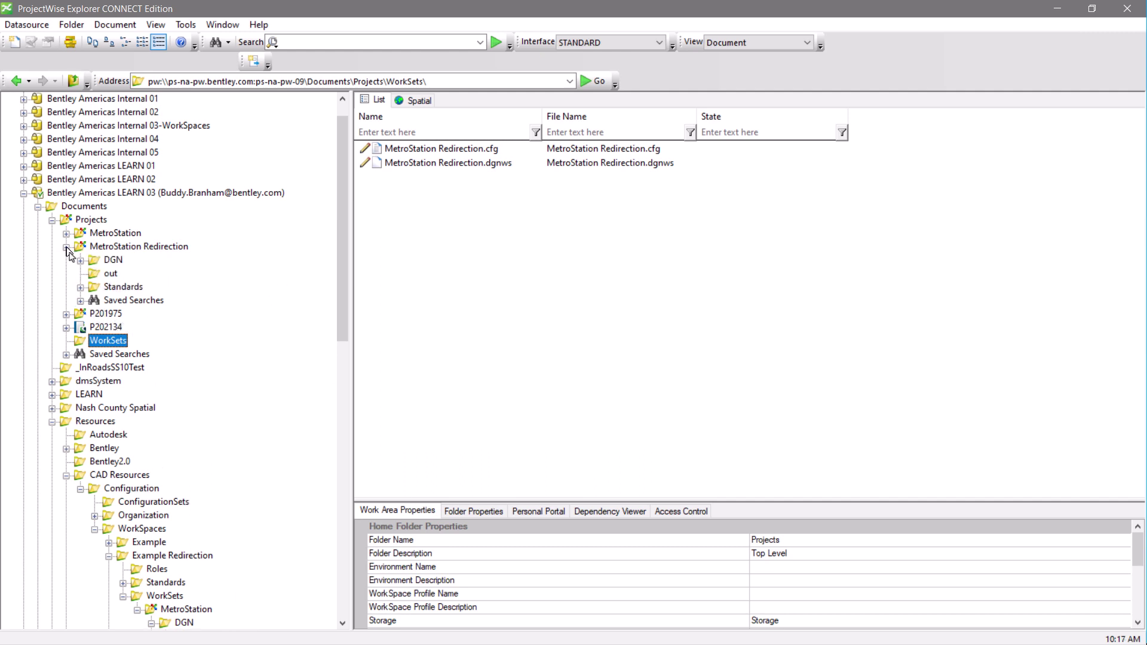
click(110, 274)
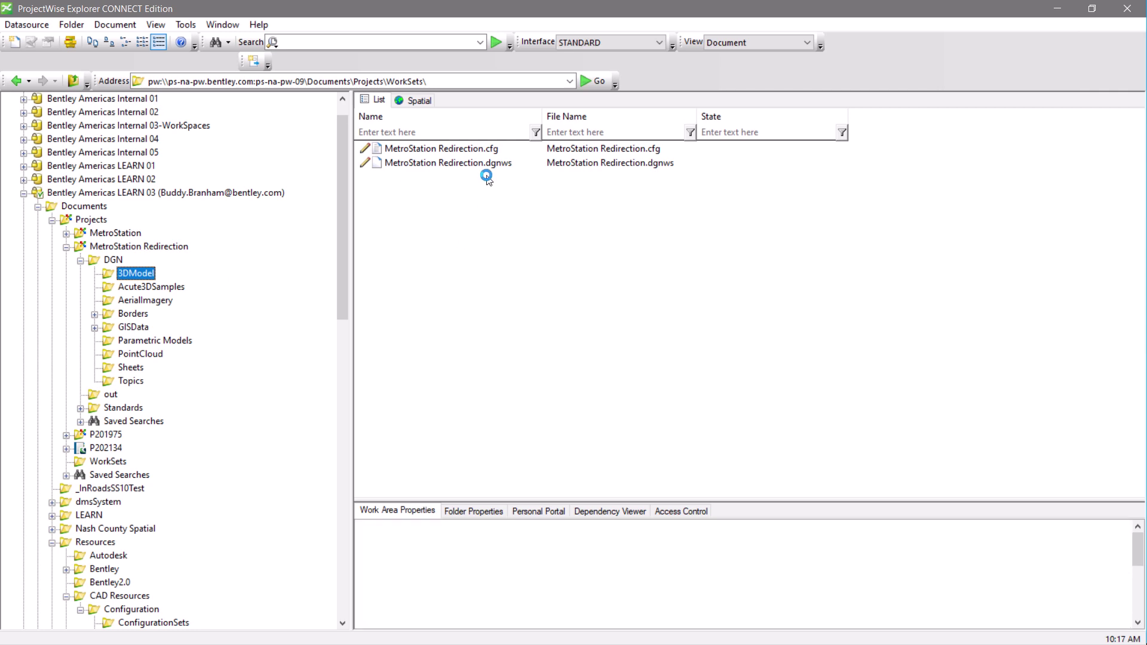
right_click(403, 152)
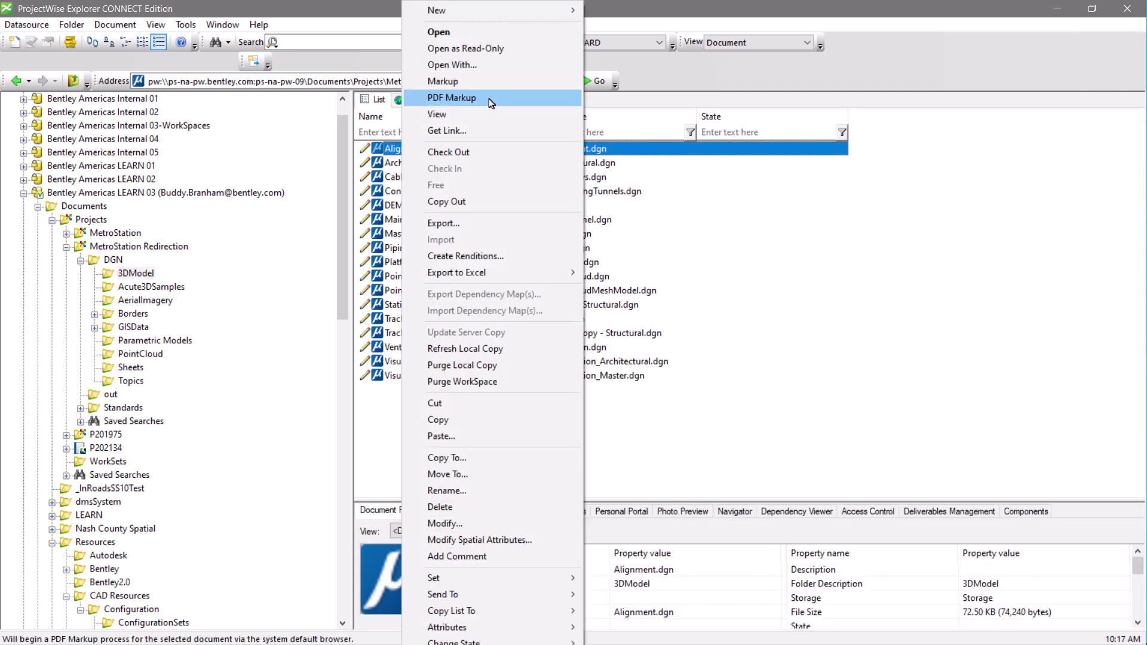
click(470, 33)
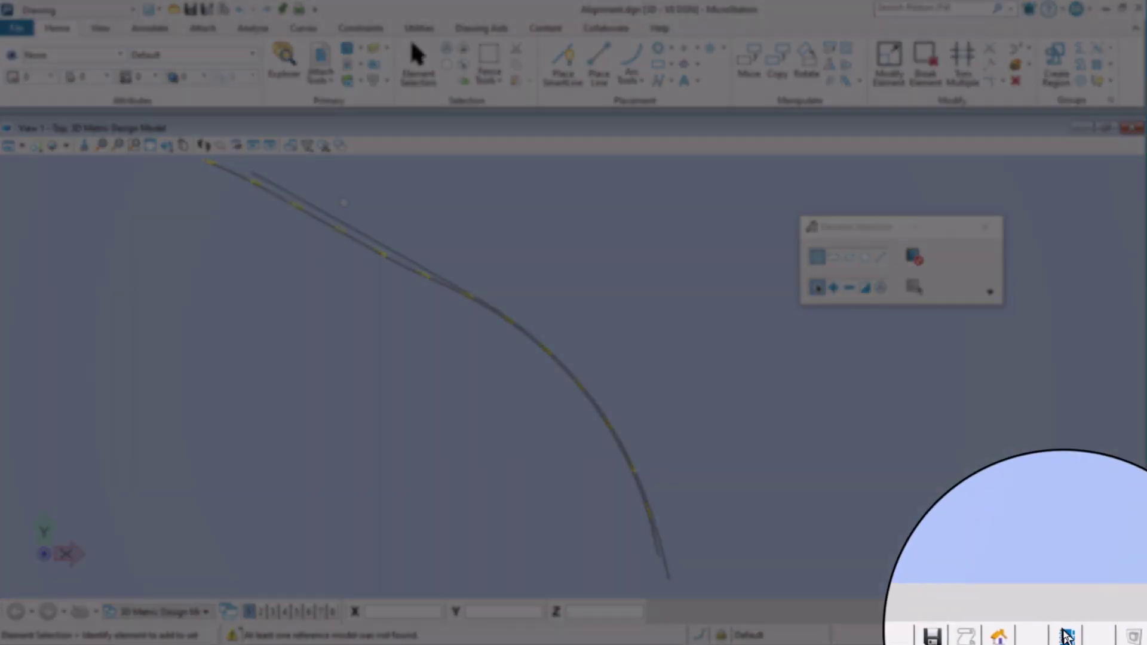
- Check the active WorkSpace and WorkSet, then open the Configuration Variables list
click(1066, 636)
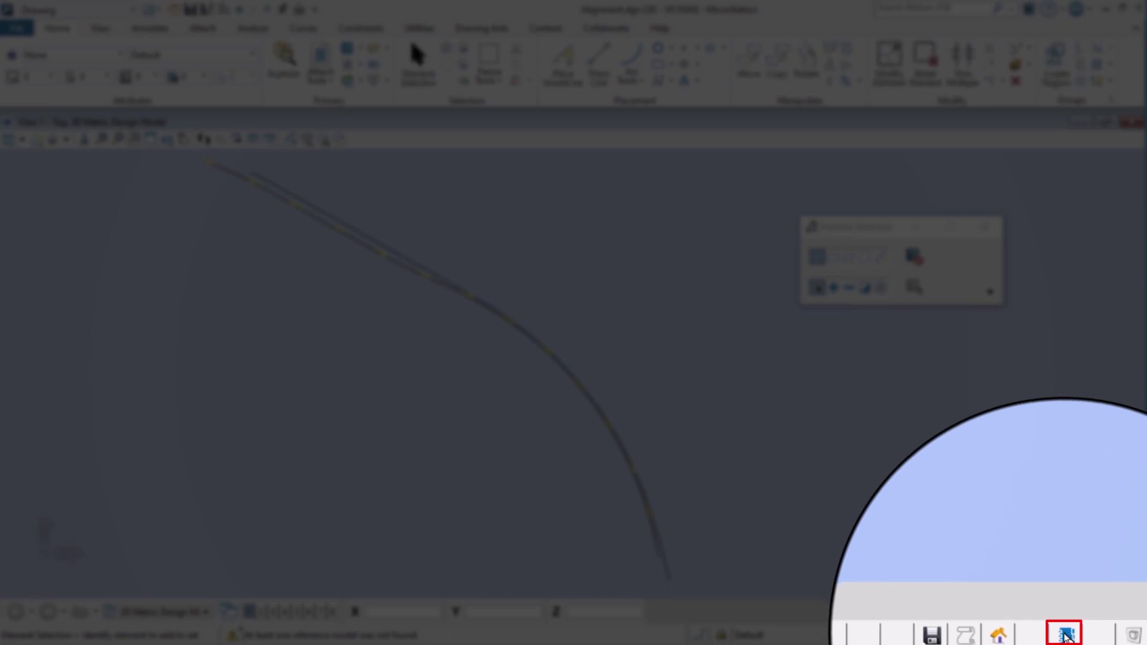
mouse_move(1066, 636)
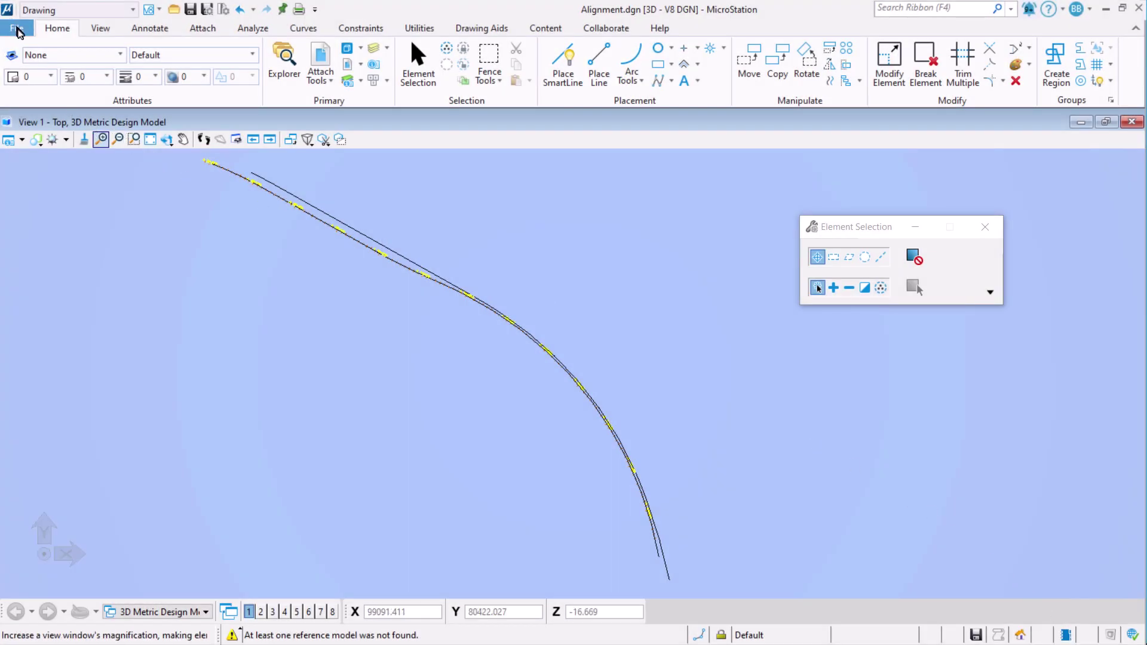
click(17, 29)
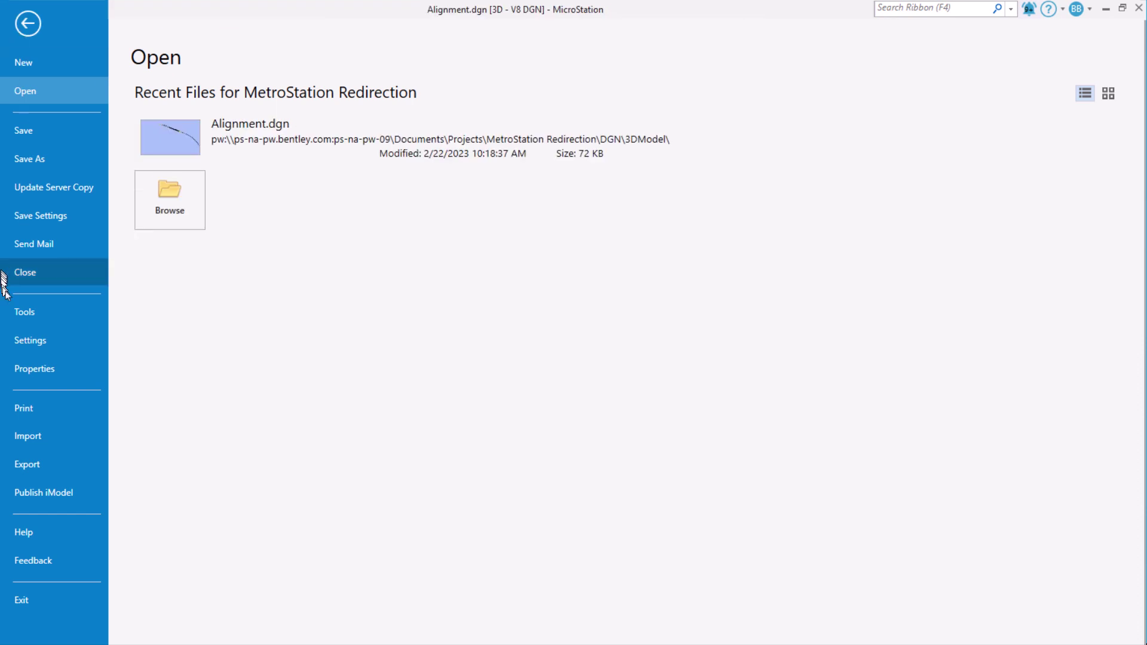
click(33, 340)
click(222, 174)
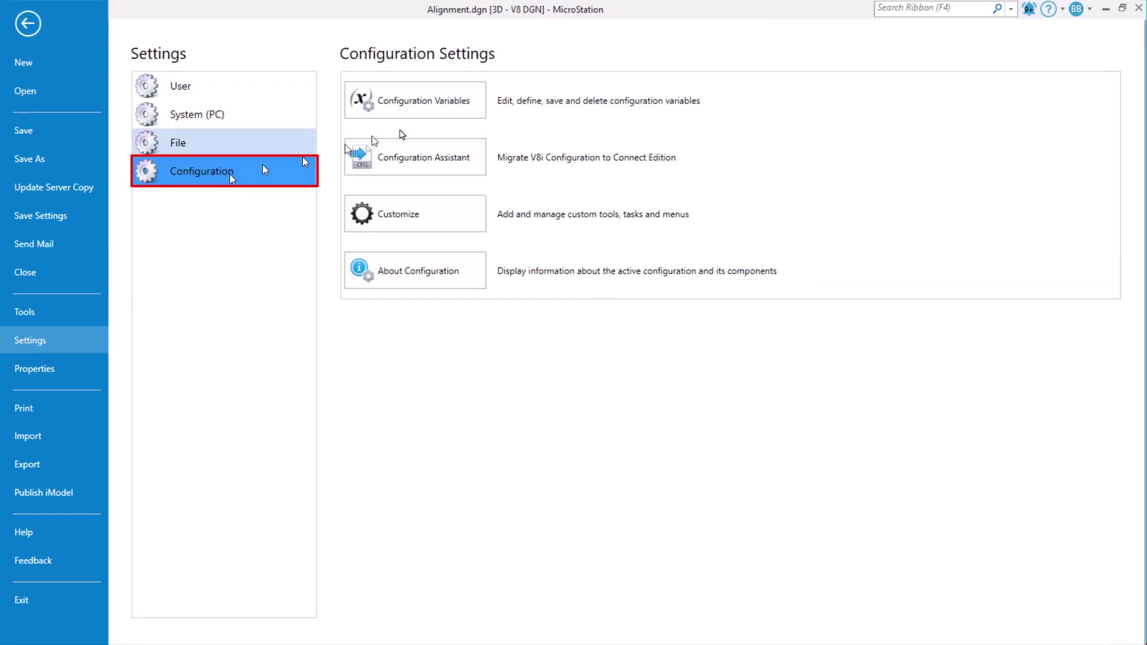
click(389, 115)
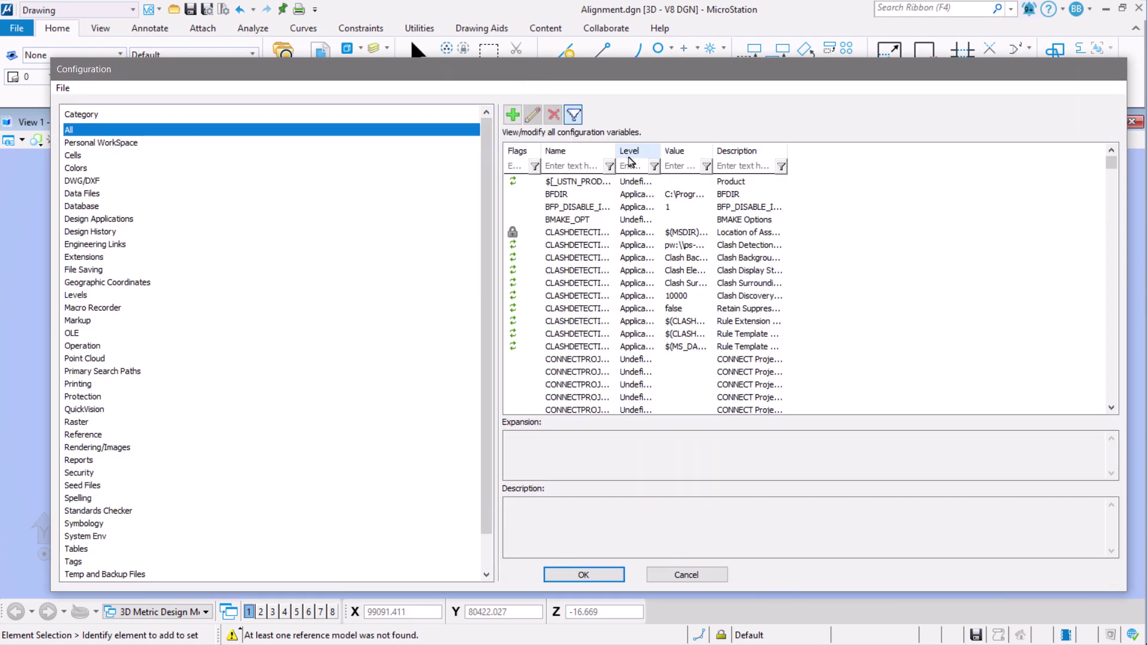
- Filter variables by WORKSET and inspect _USTN_WORKSETNAME, _USTN_WORKSETROOT and _USTN_WORKSETSROOT
drag(615, 154, 721, 154)
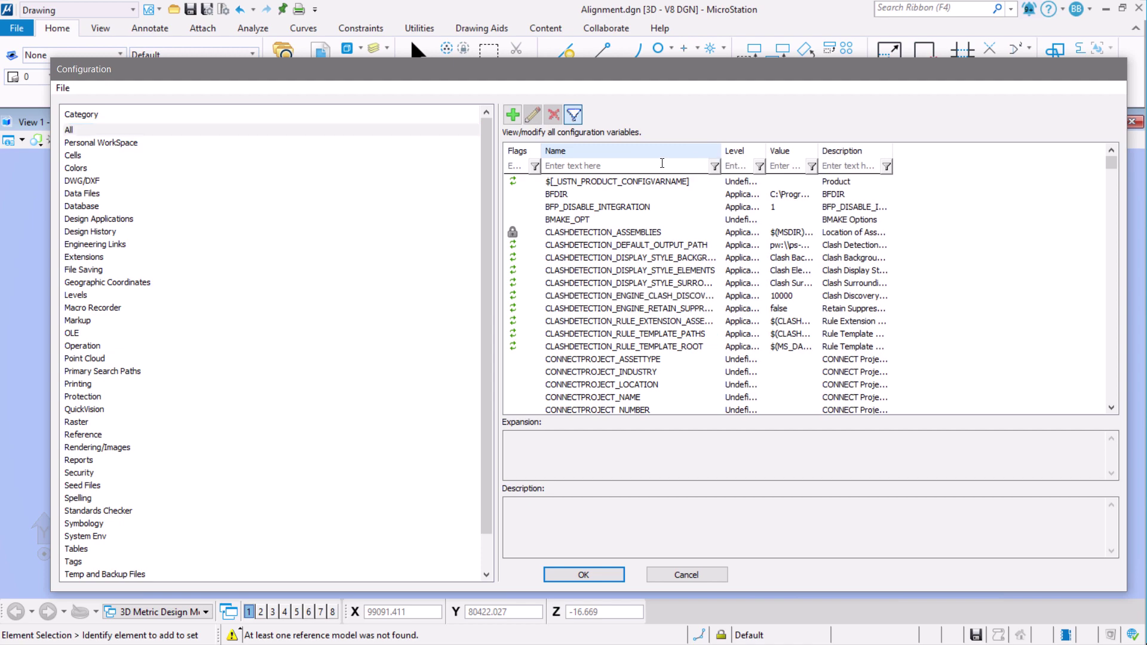
click(662, 163)
text(WORKSET)
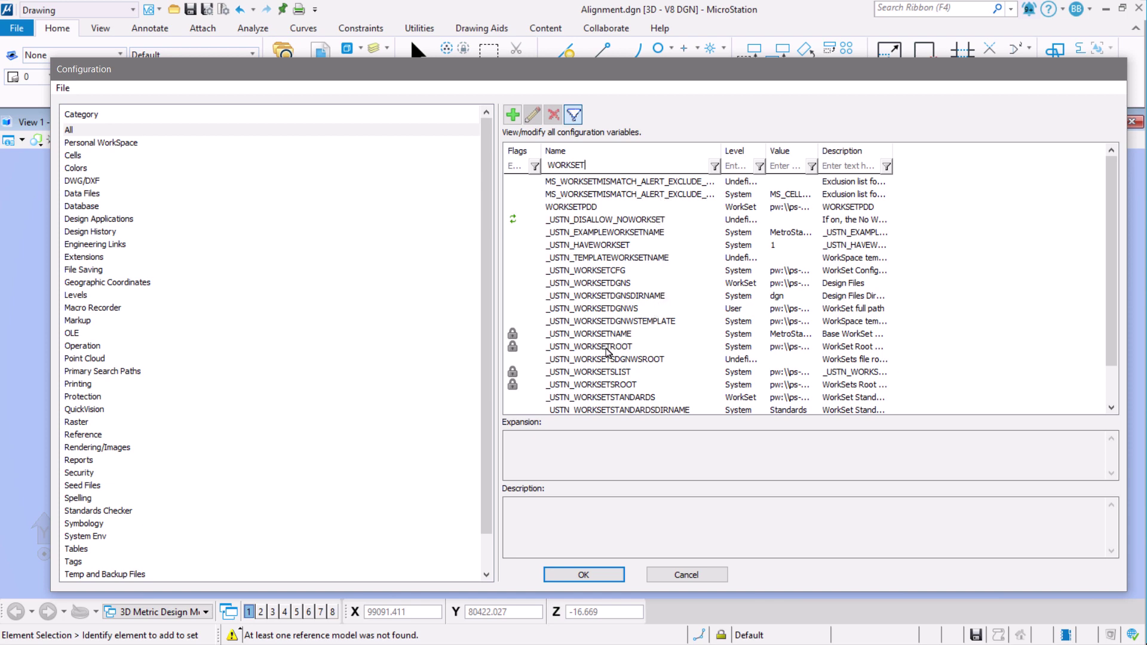
click(607, 334)
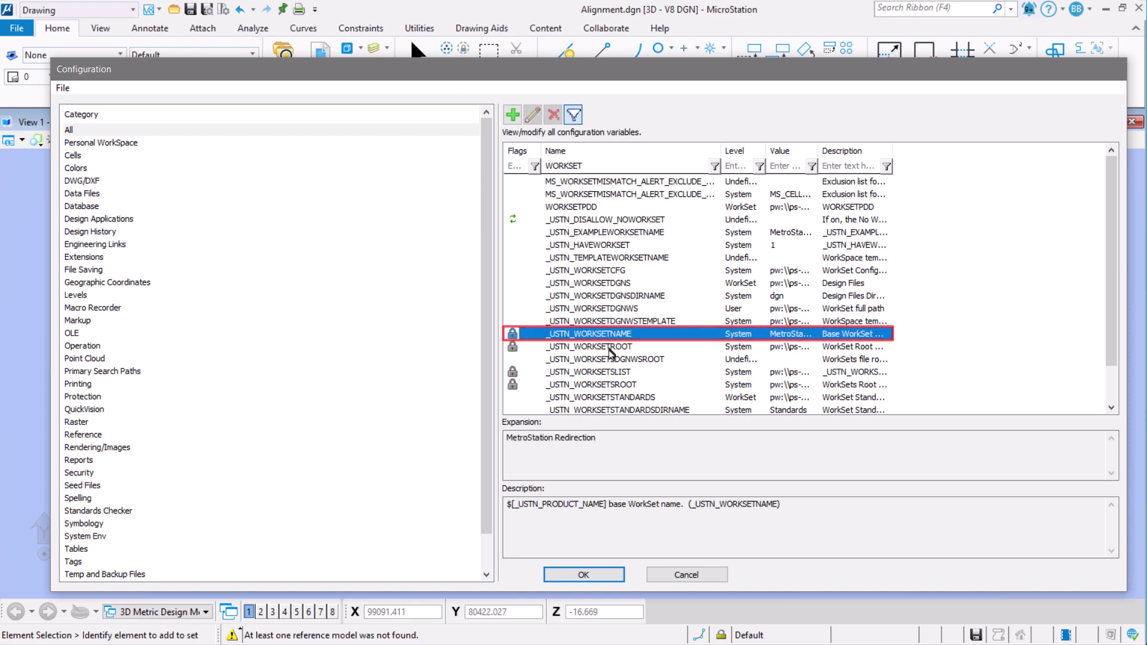
click(610, 349)
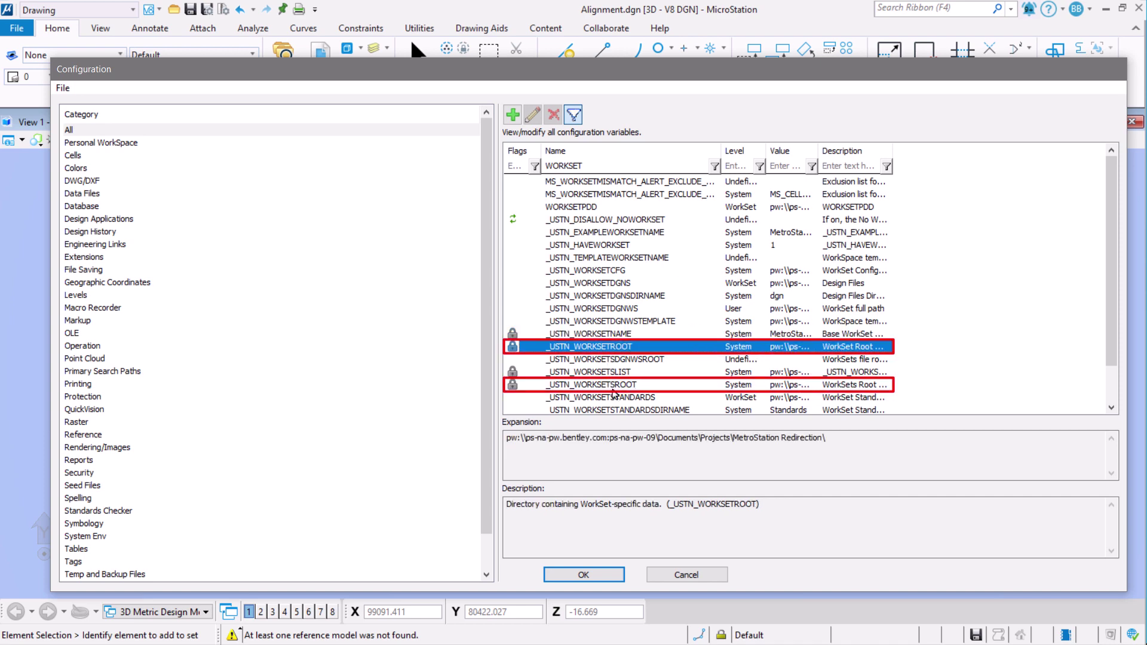
click(613, 389)
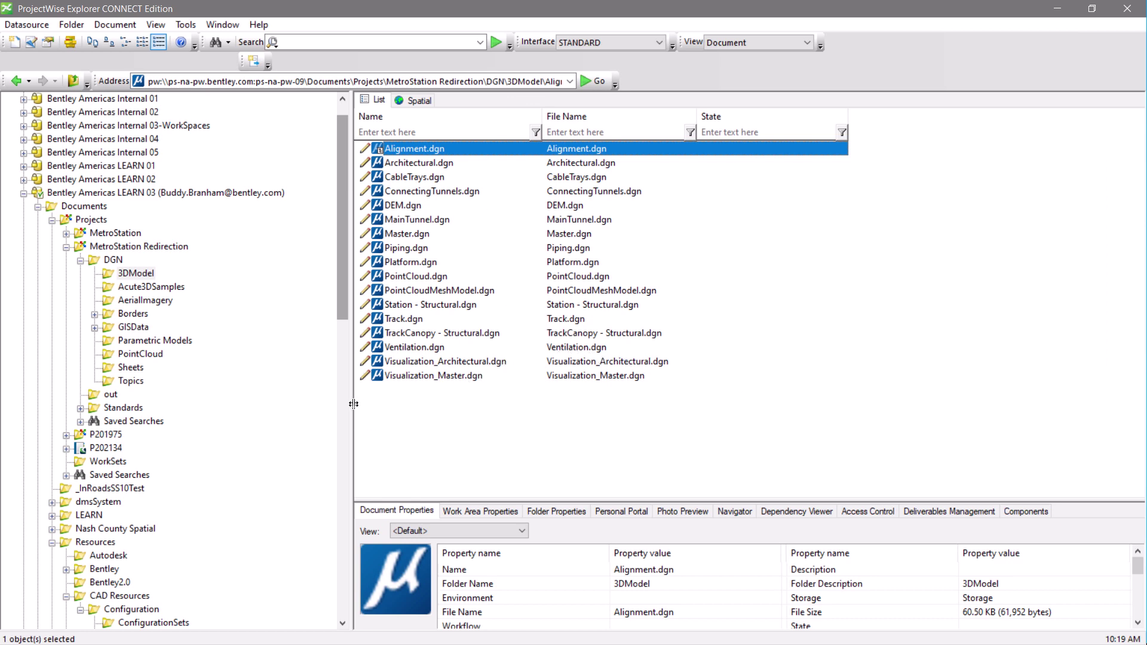
- Copy the Projects WorkSets folder with its documents into MetroStation Redirection
click(96, 464)
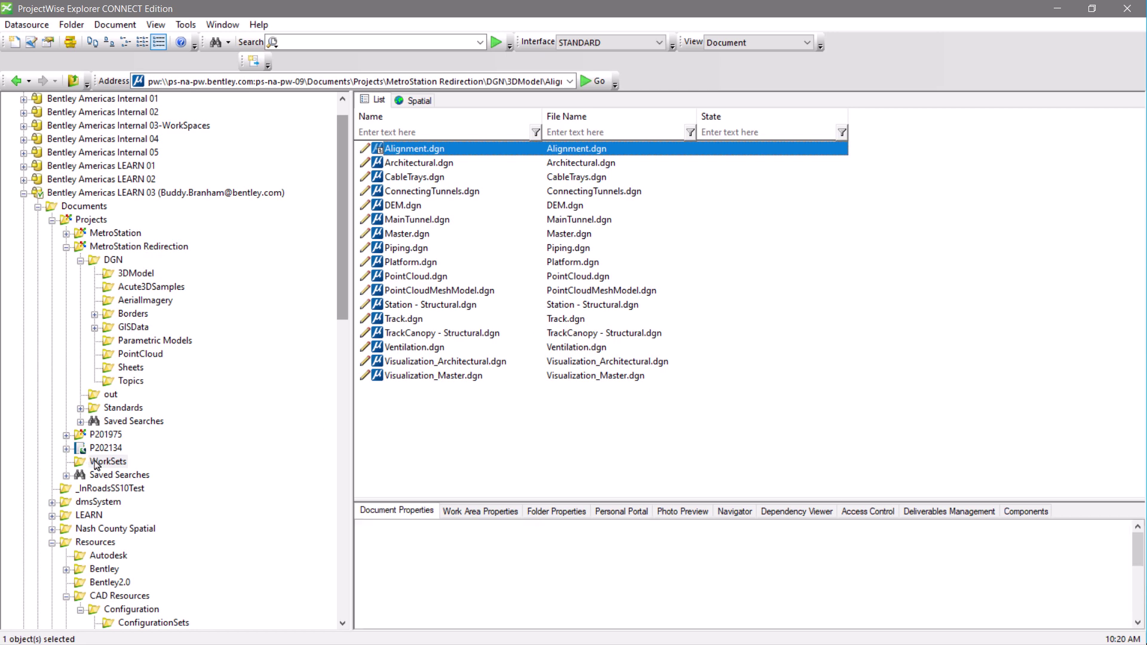
right_click(99, 461)
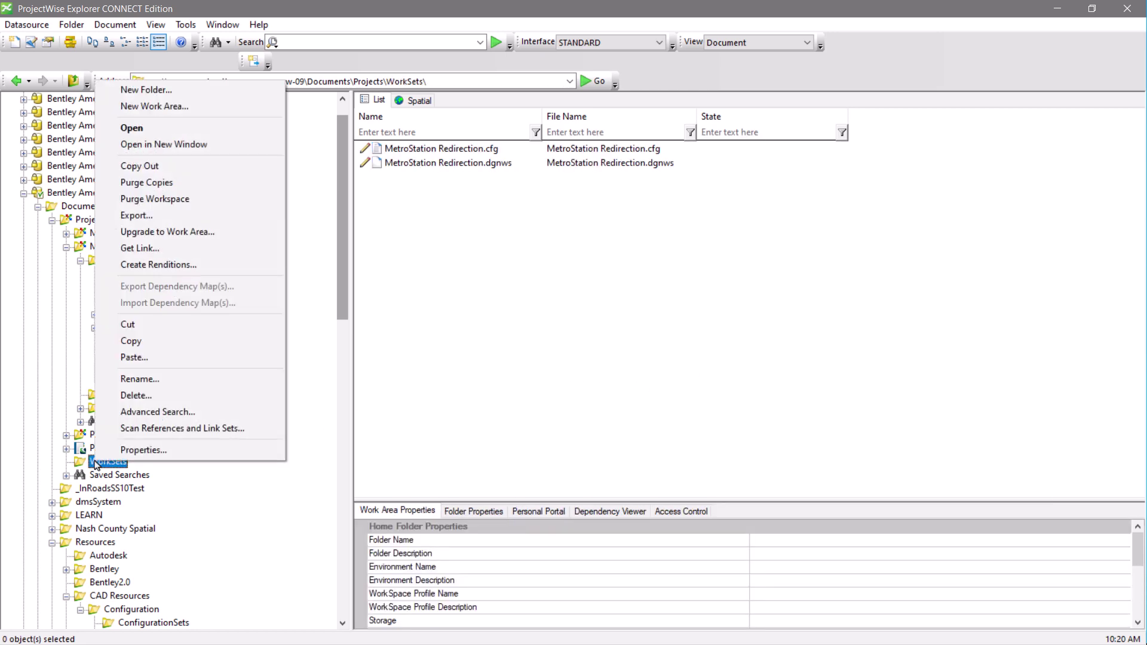
click(134, 342)
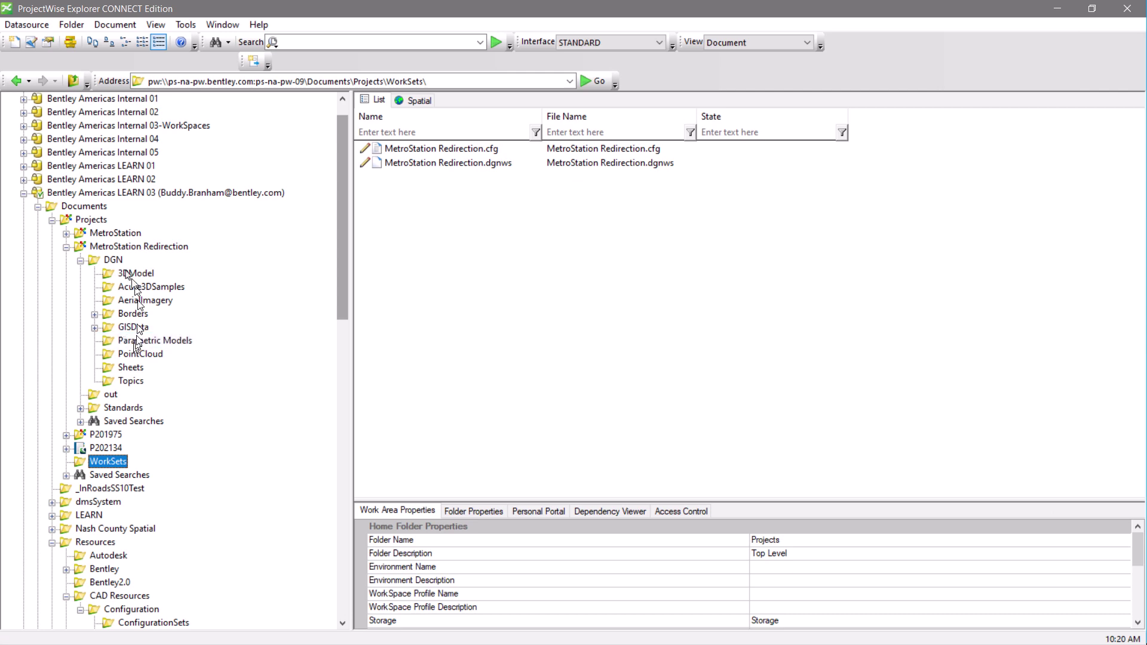
click(111, 247)
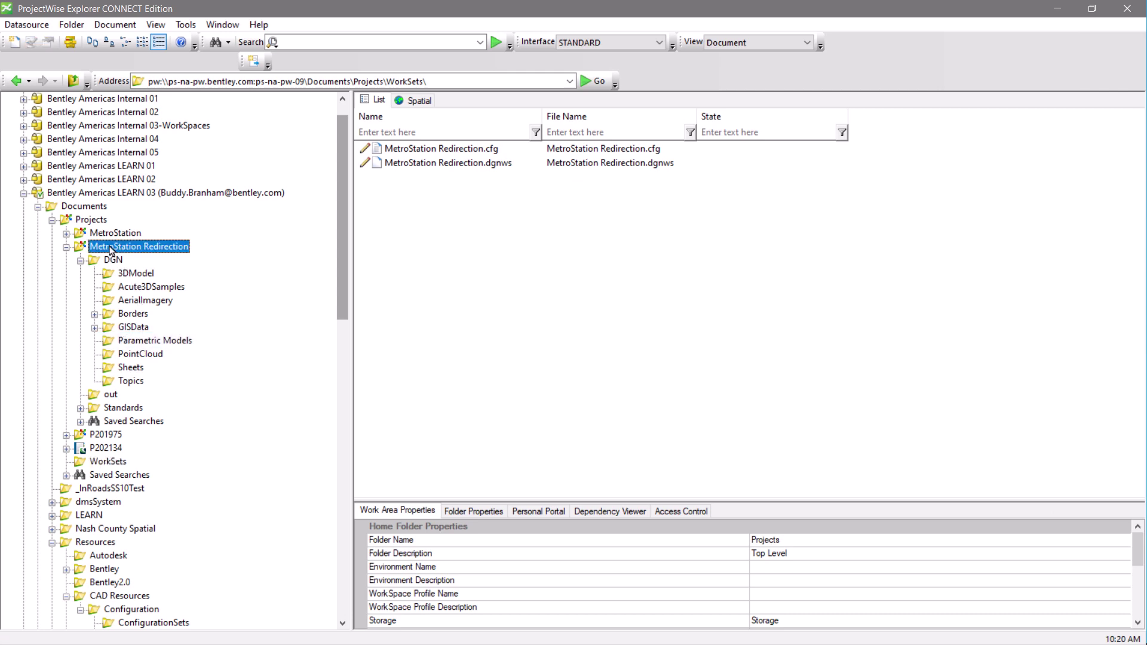
right_click(110, 249)
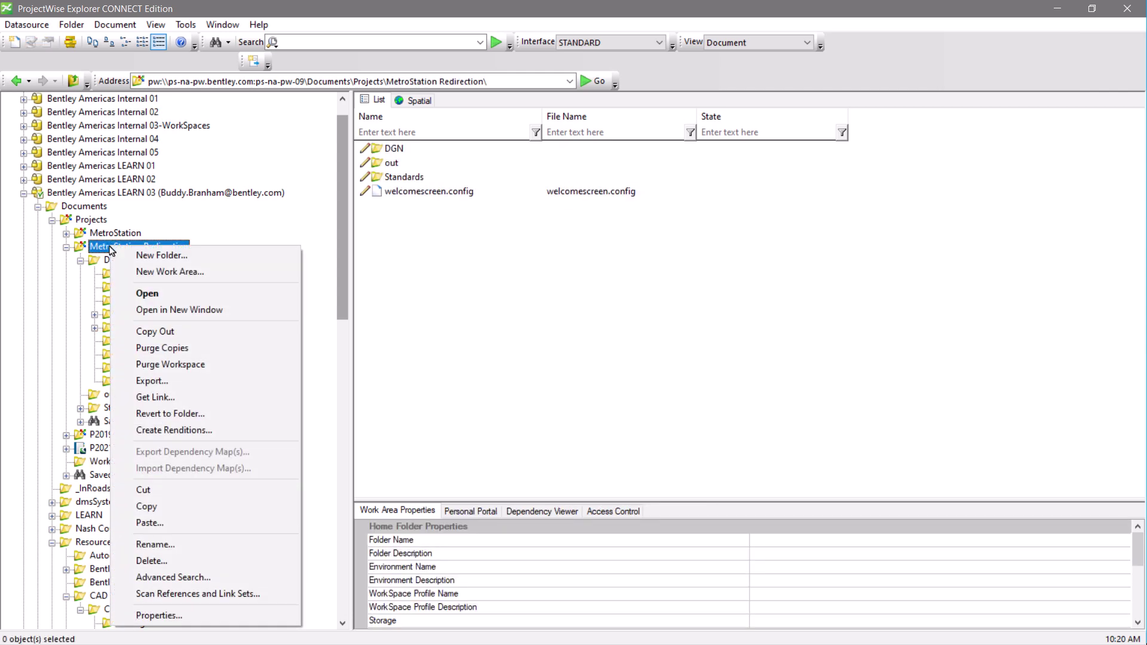
click(159, 524)
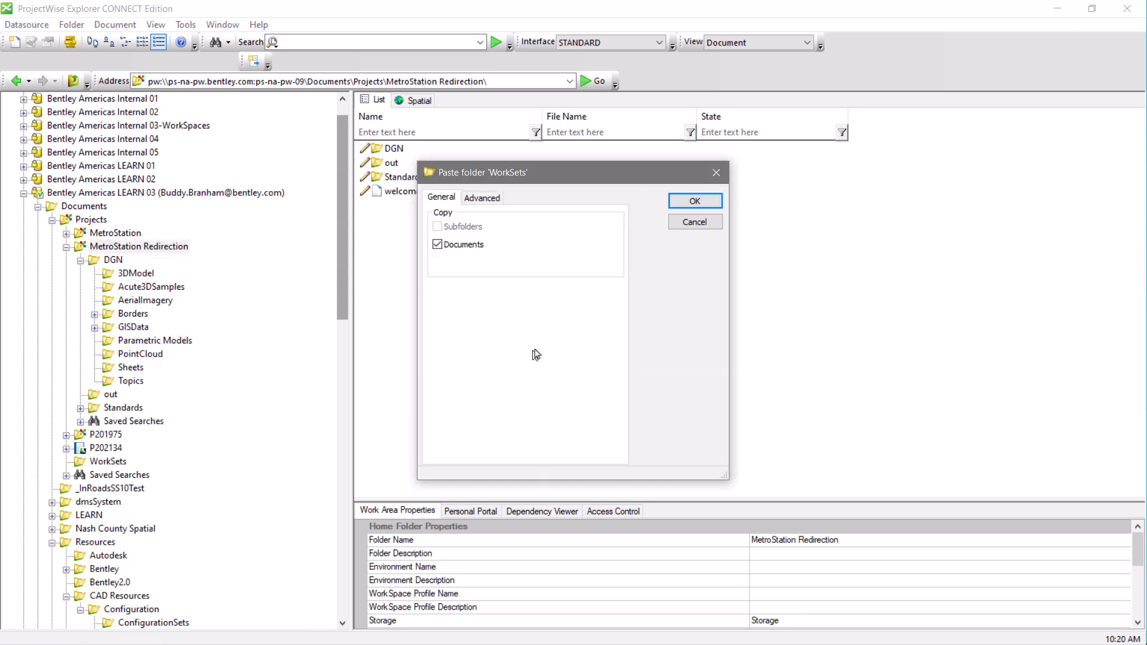
click(695, 202)
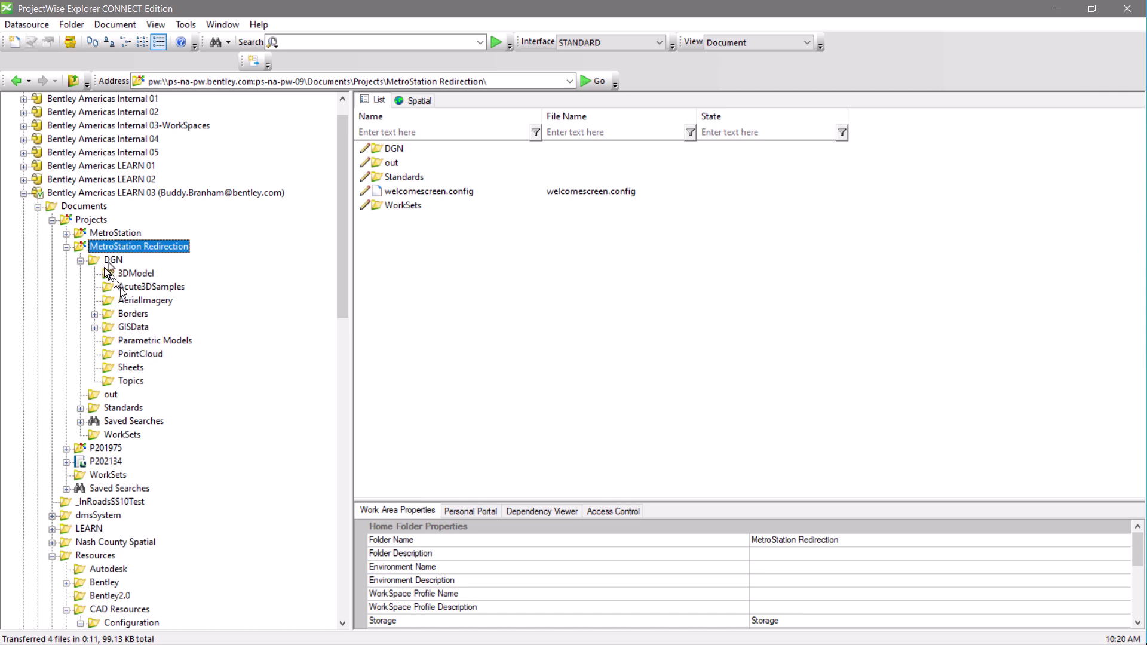
- Rename the copied WorkSets folder to _WorkSets
click(408, 209)
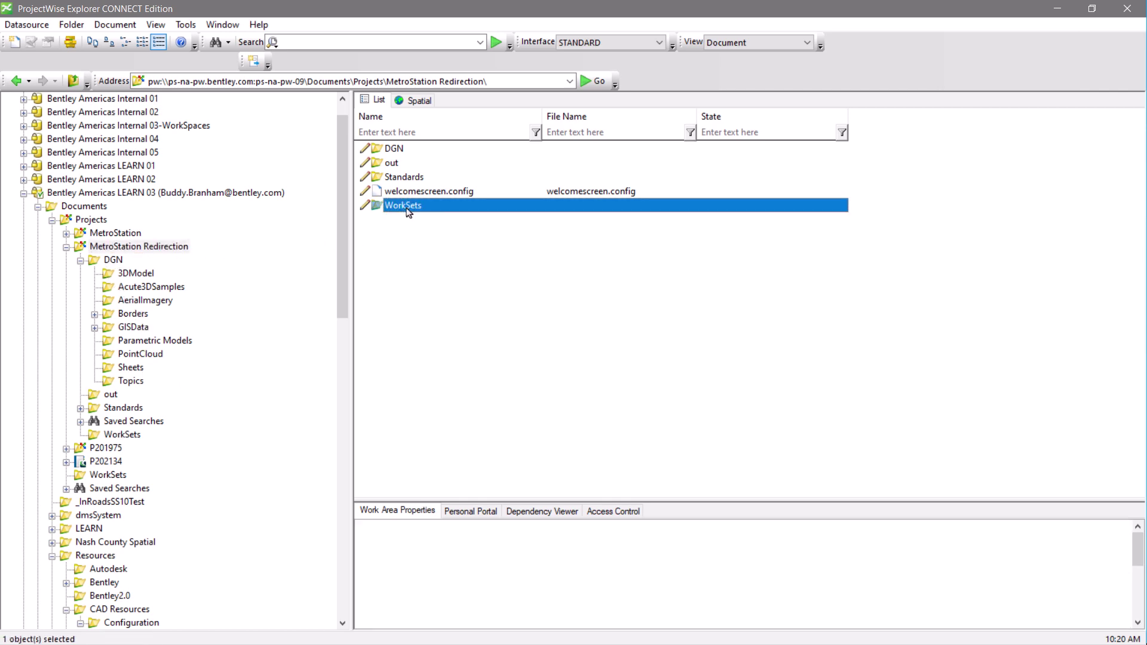
right_click(407, 209)
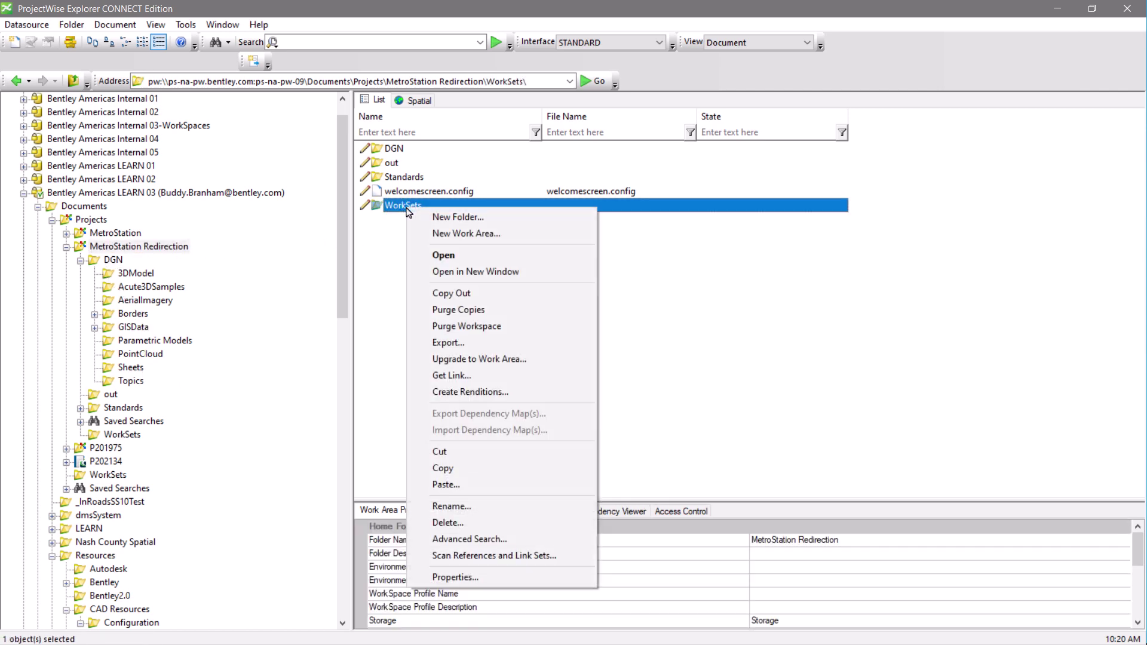
click(457, 506)
click(514, 312)
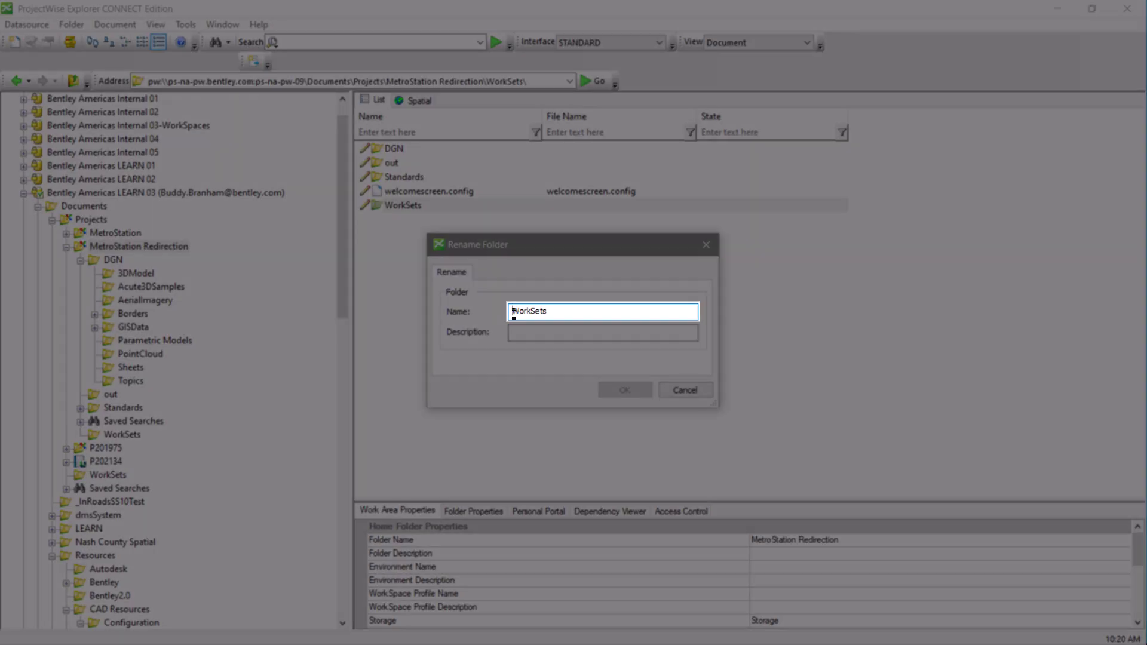
text(_)
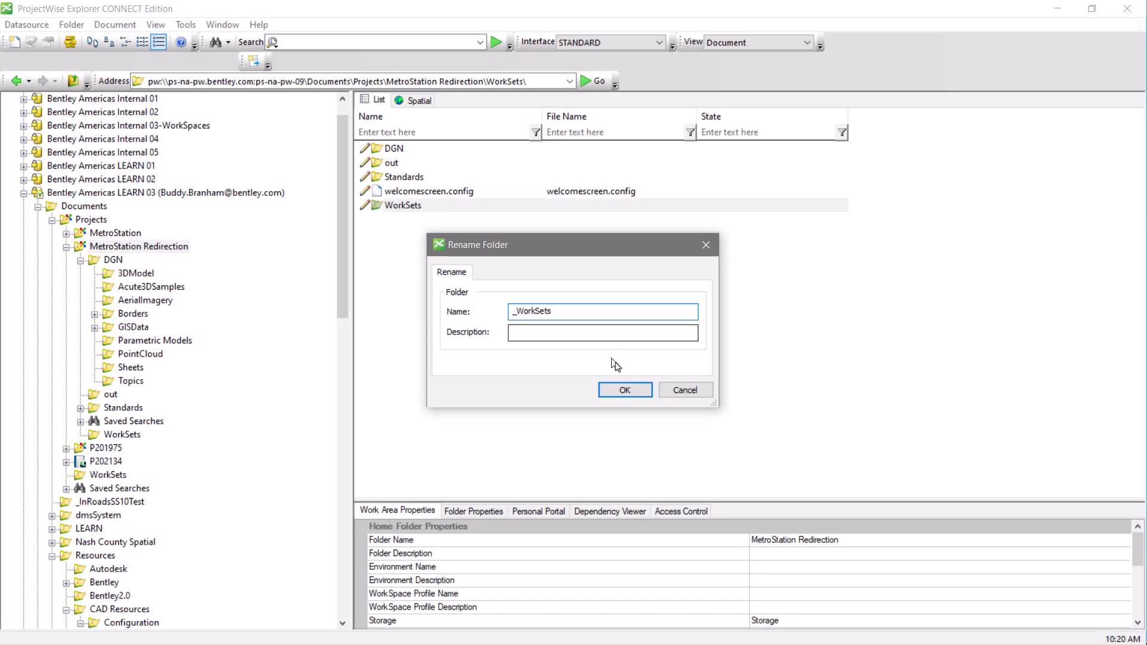
click(624, 390)
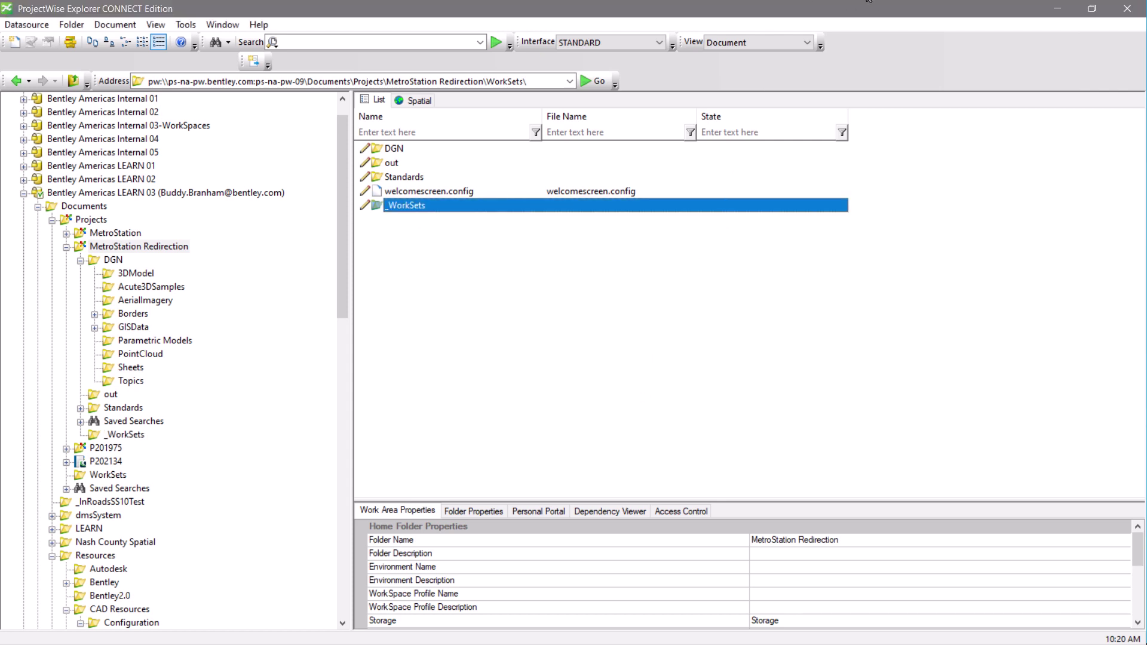
key(alt+Tab)
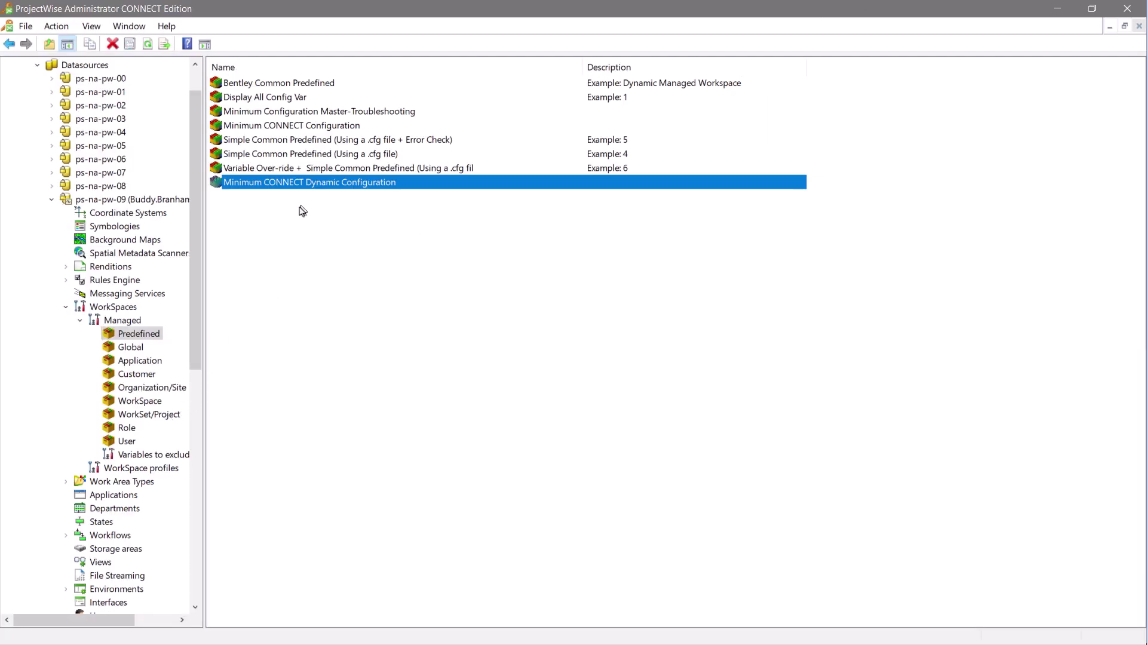
- Duplicate the Minimum CONNECT Dynamic Configuration block by copying and pasting it
right_click(295, 189)
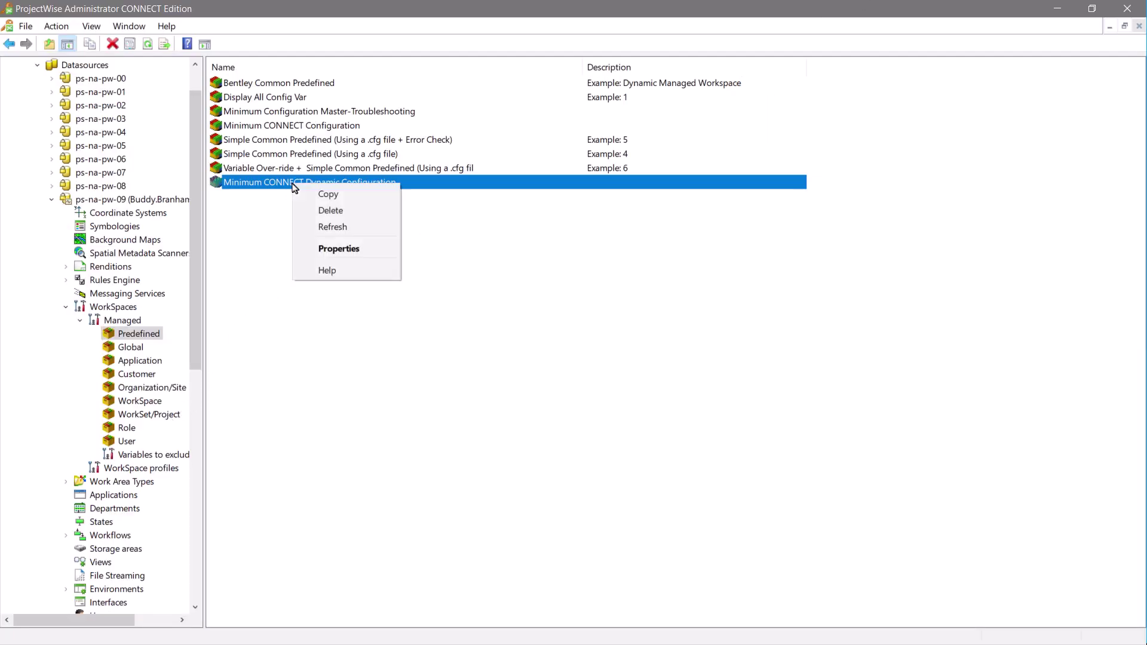
click(326, 198)
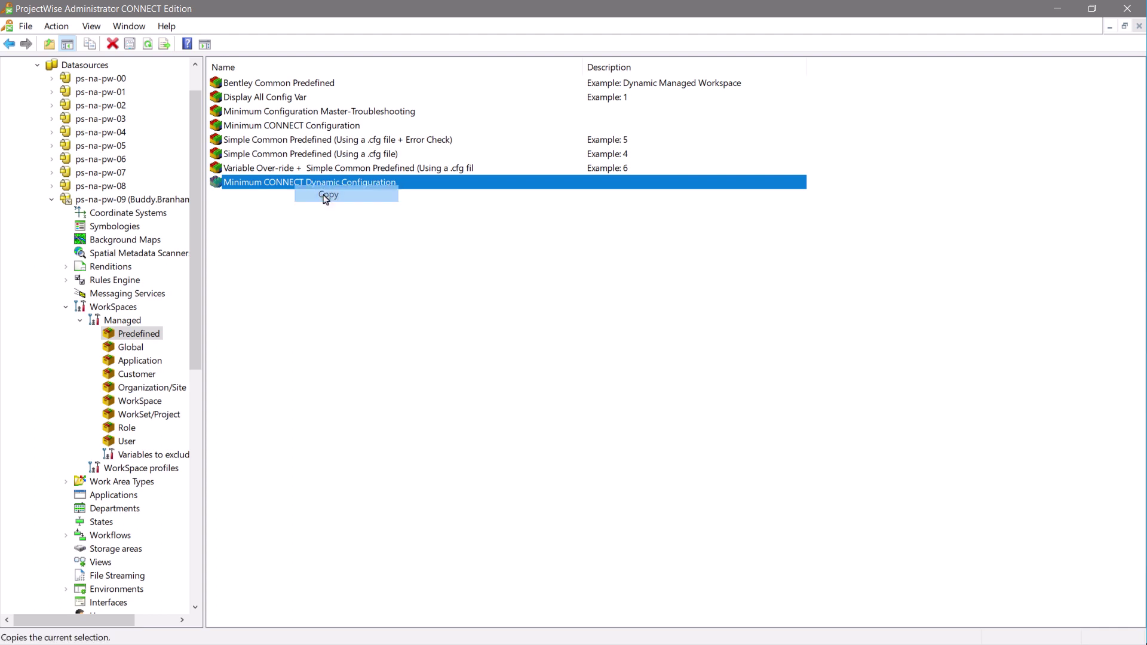
right_click(270, 215)
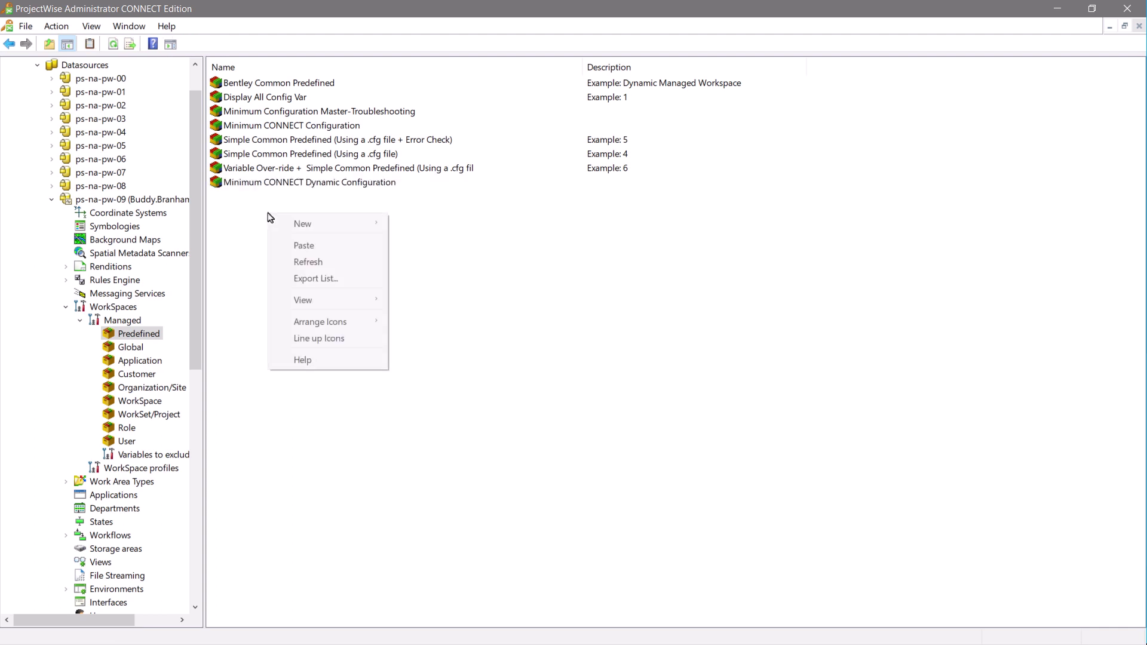
click(304, 245)
click(636, 373)
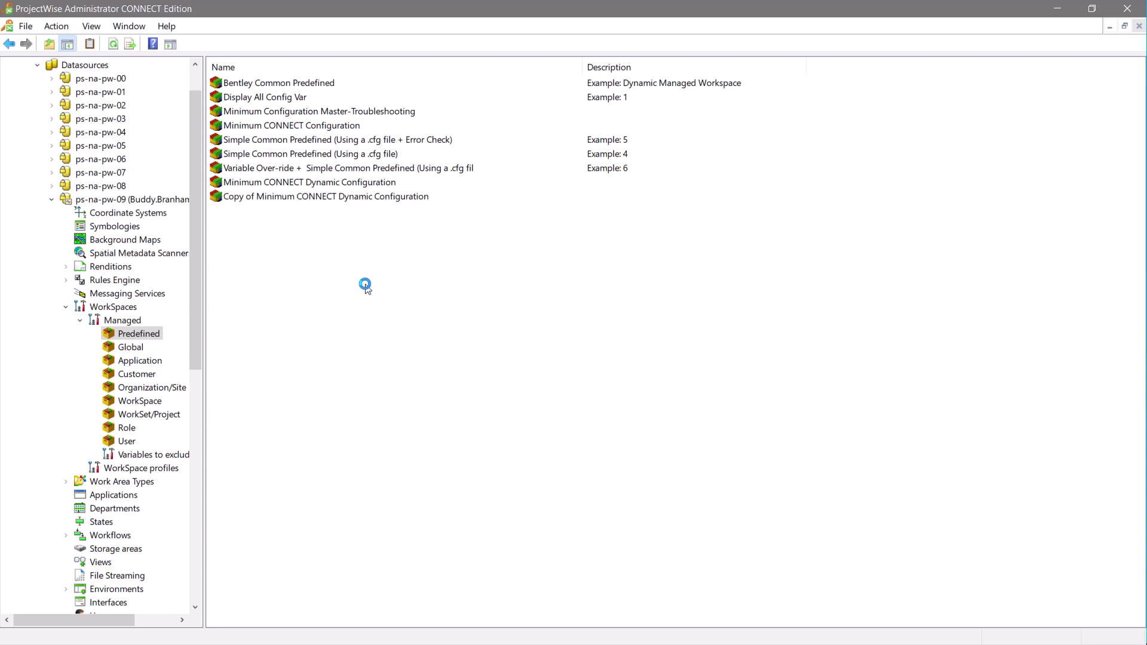
- Rename the copy to 'Minimum CONNECT Dynamic Configuration with Workset' and view its configuration
click(261, 197)
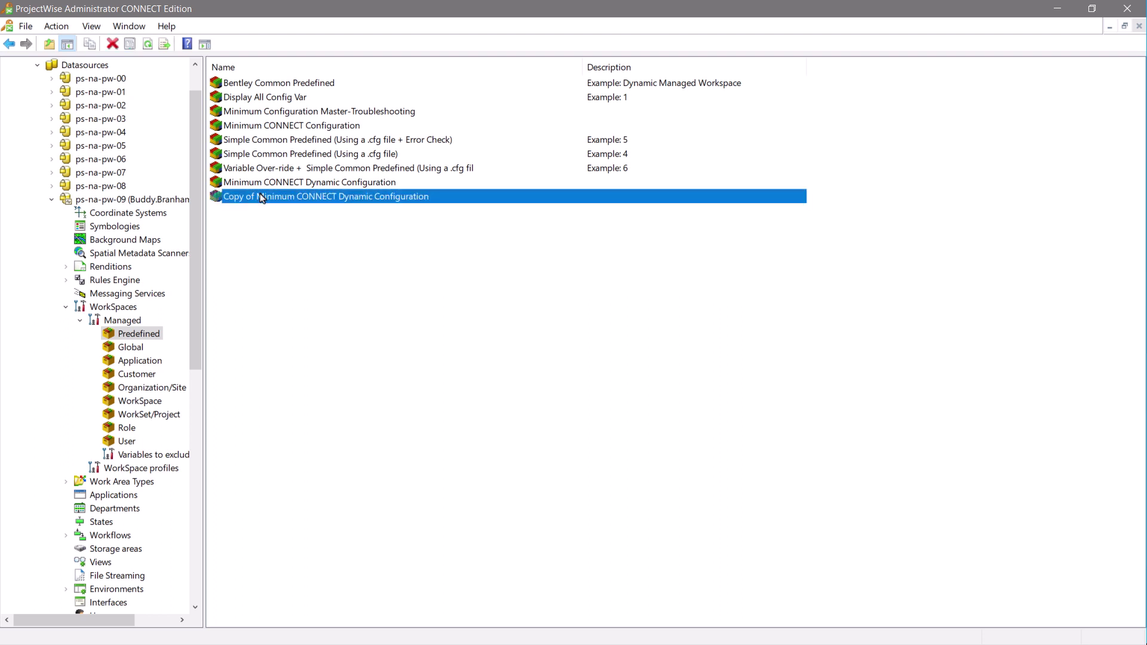
right_click(261, 198)
click(314, 259)
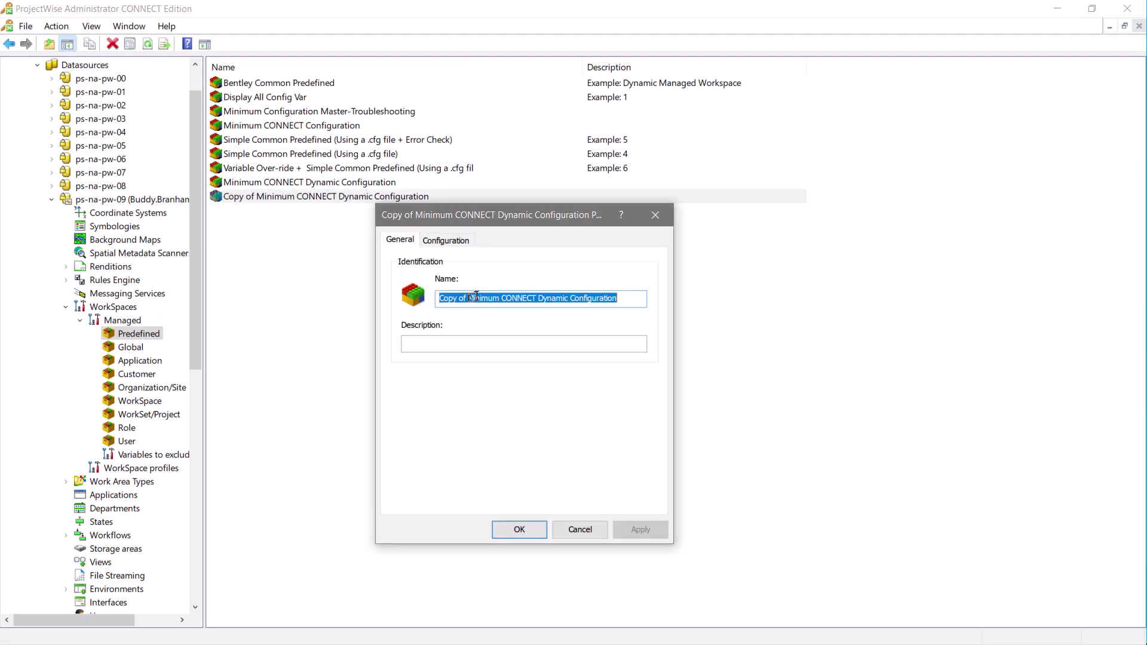
drag(471, 298, 404, 299)
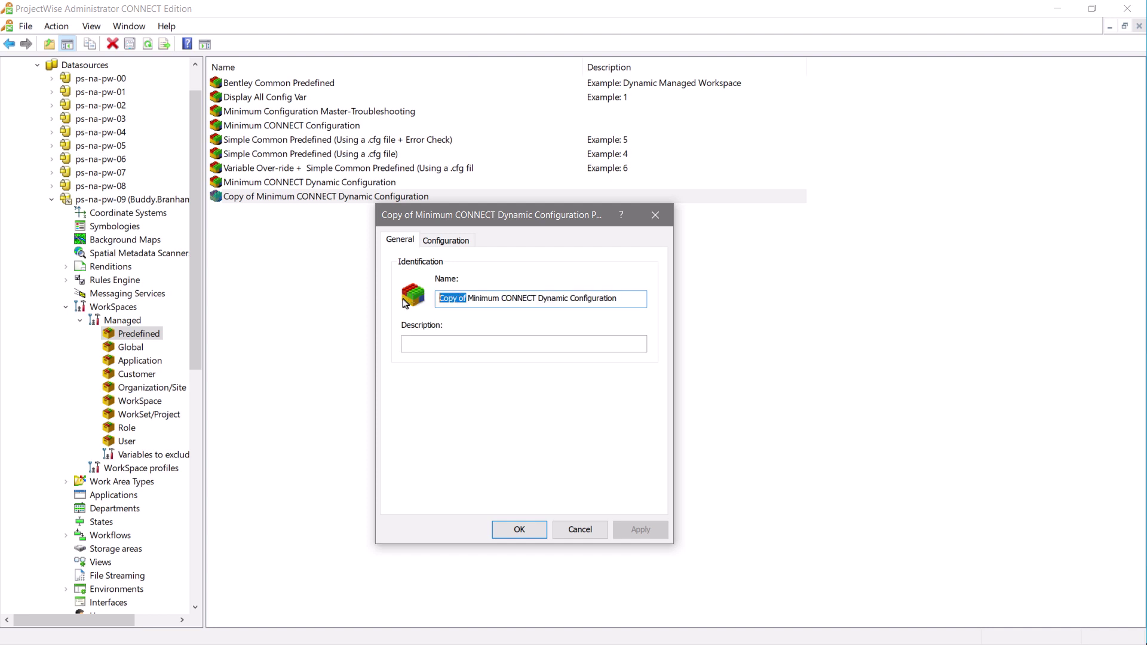
key(Delete)
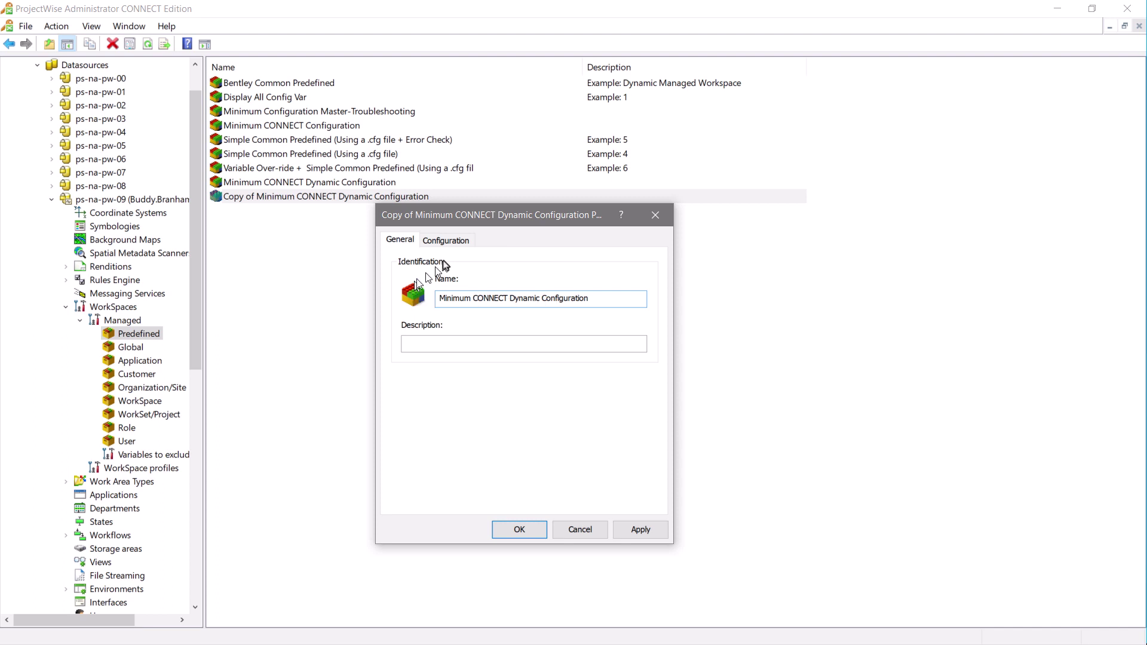
click(600, 299)
click(435, 239)
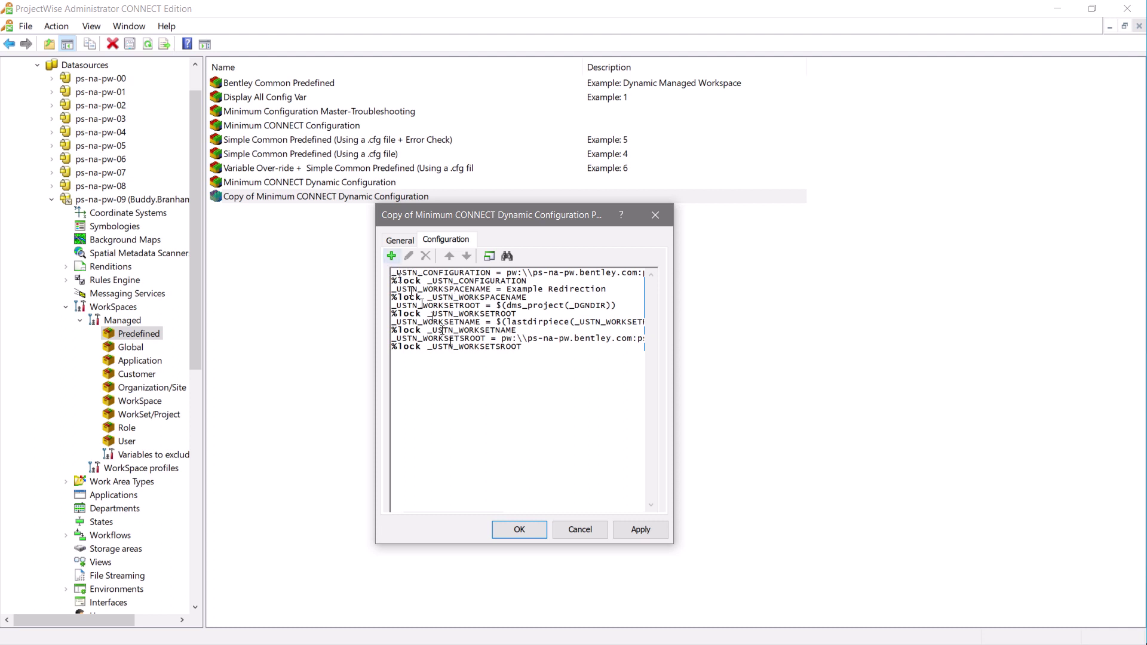
- Change the _USTN_WORKSETSROOT value from the pw folder type to a plain String
click(469, 347)
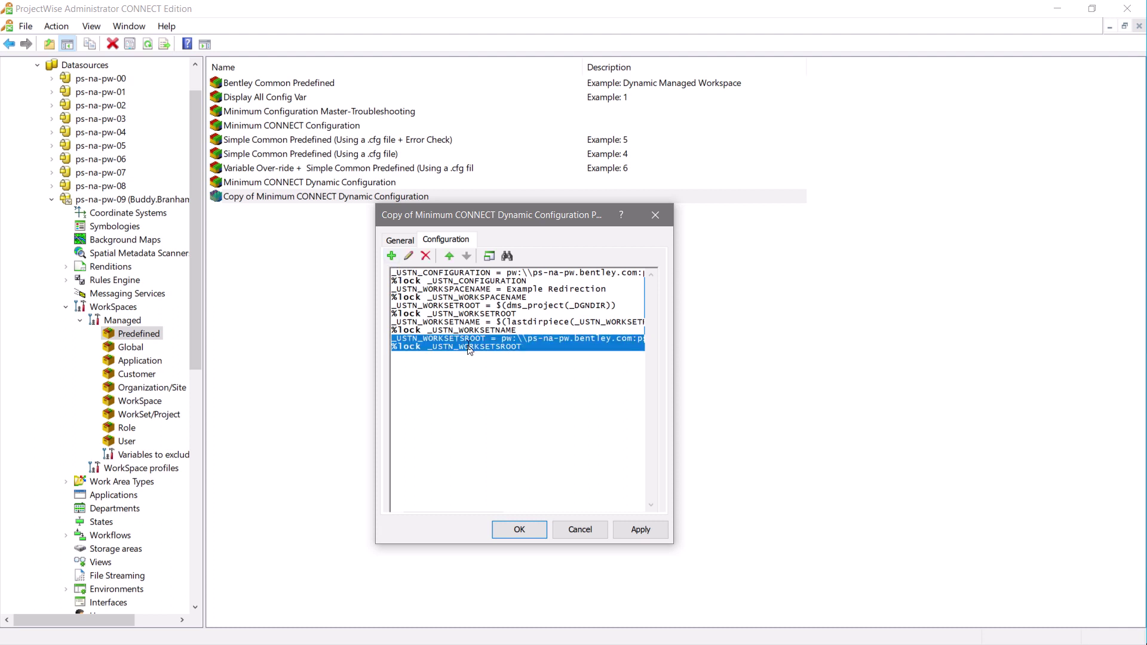
click(408, 256)
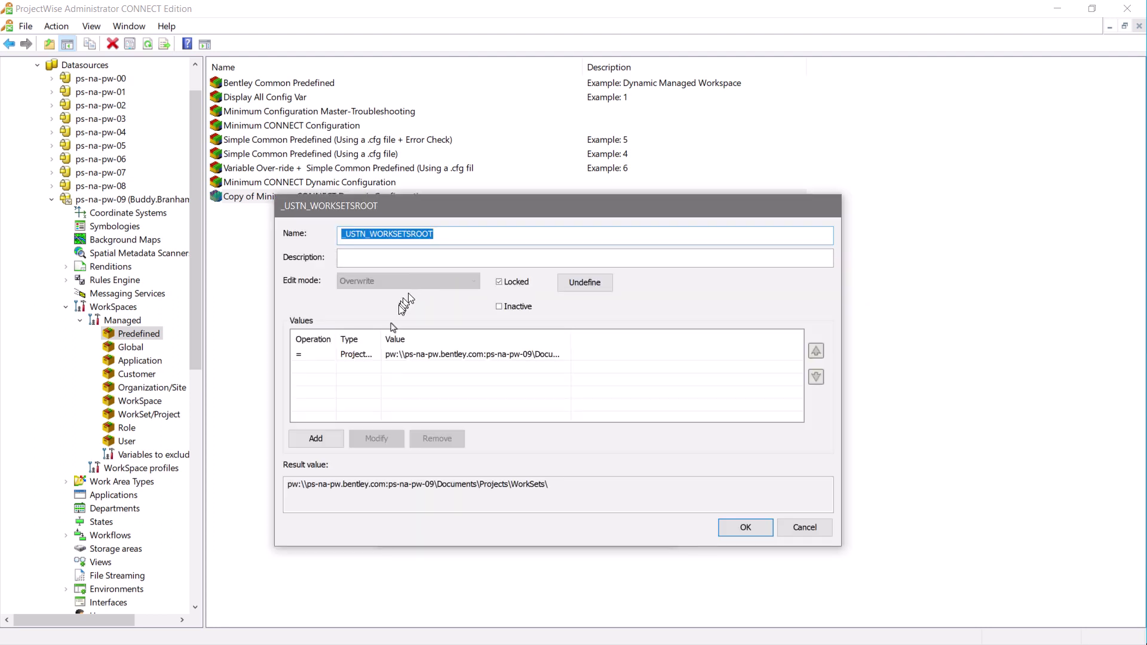
click(442, 357)
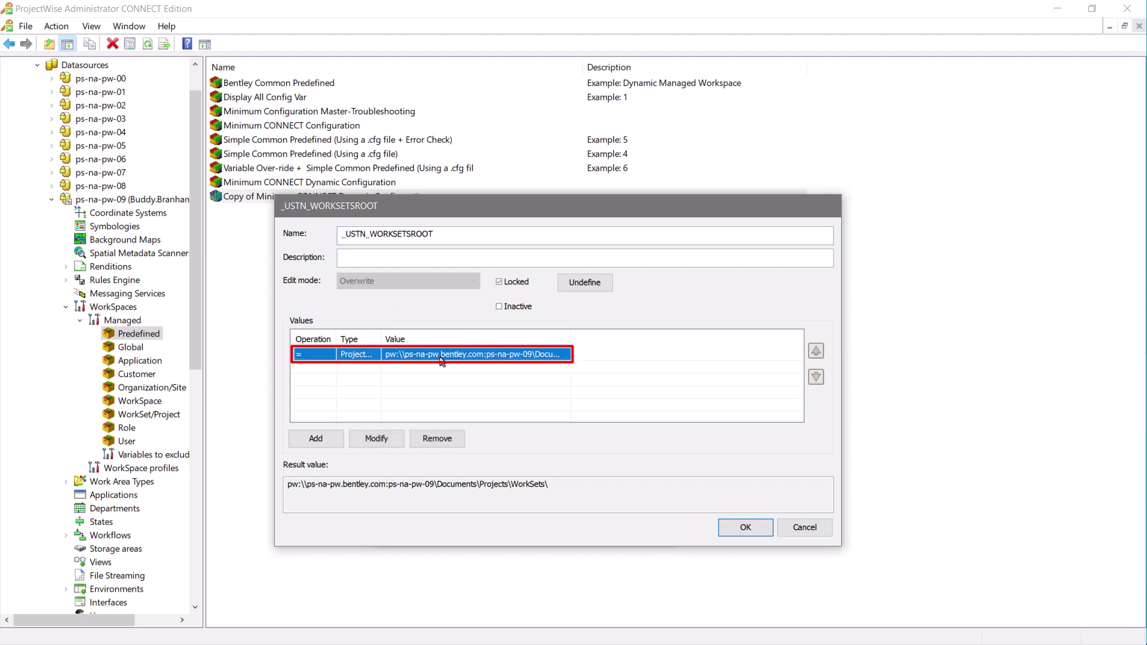
click(387, 439)
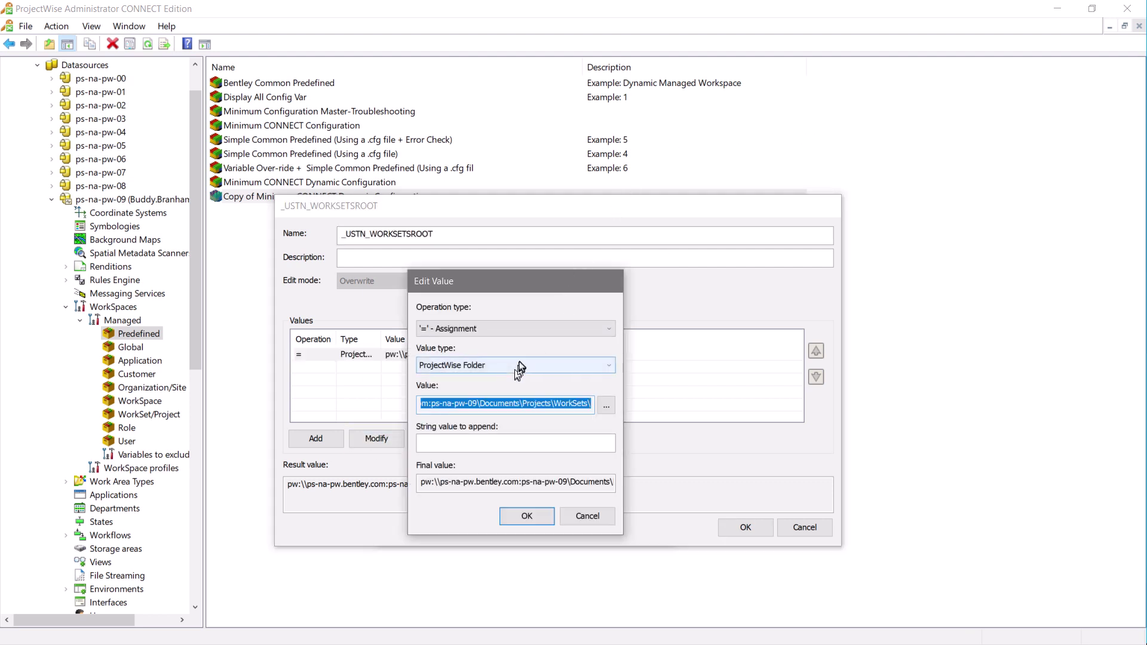
click(518, 366)
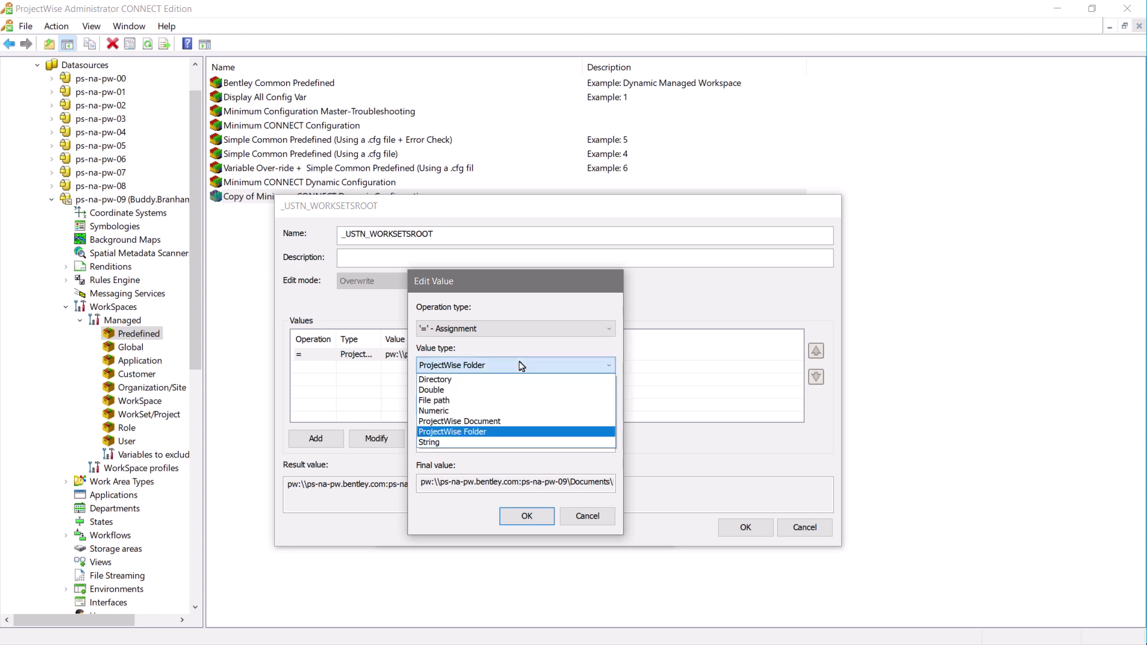
click(442, 442)
- Set _USTN_WORKSETSROOT to $(_USTN_WORKSETROOT)_Worksets/ and save the block's changes
click(458, 404)
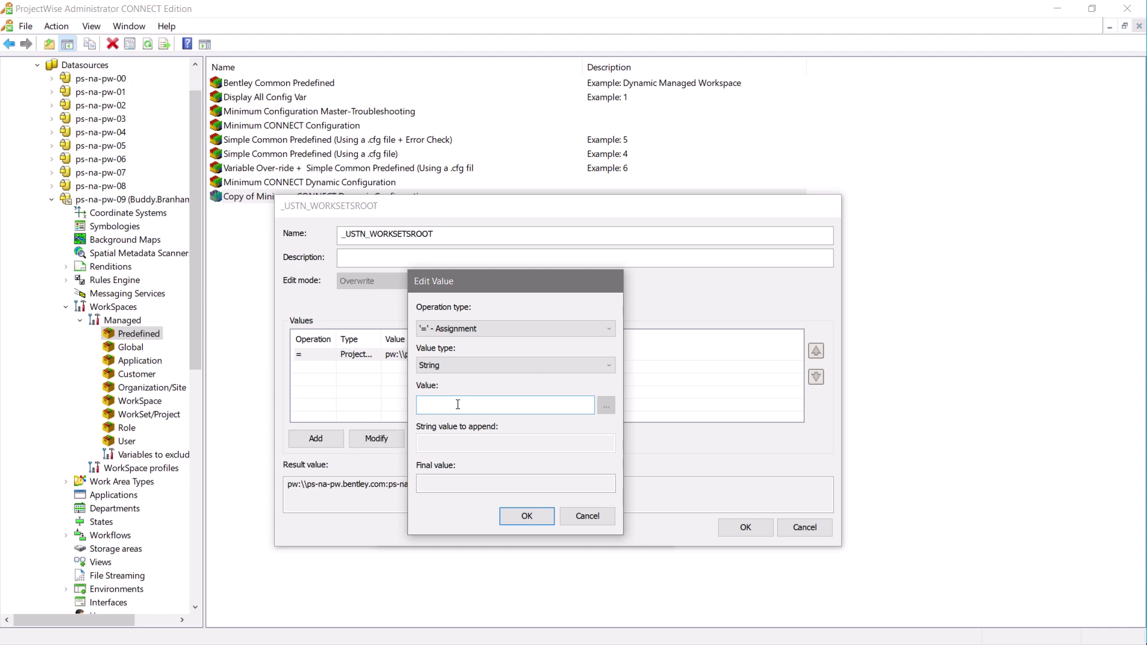
text($(_USTN)
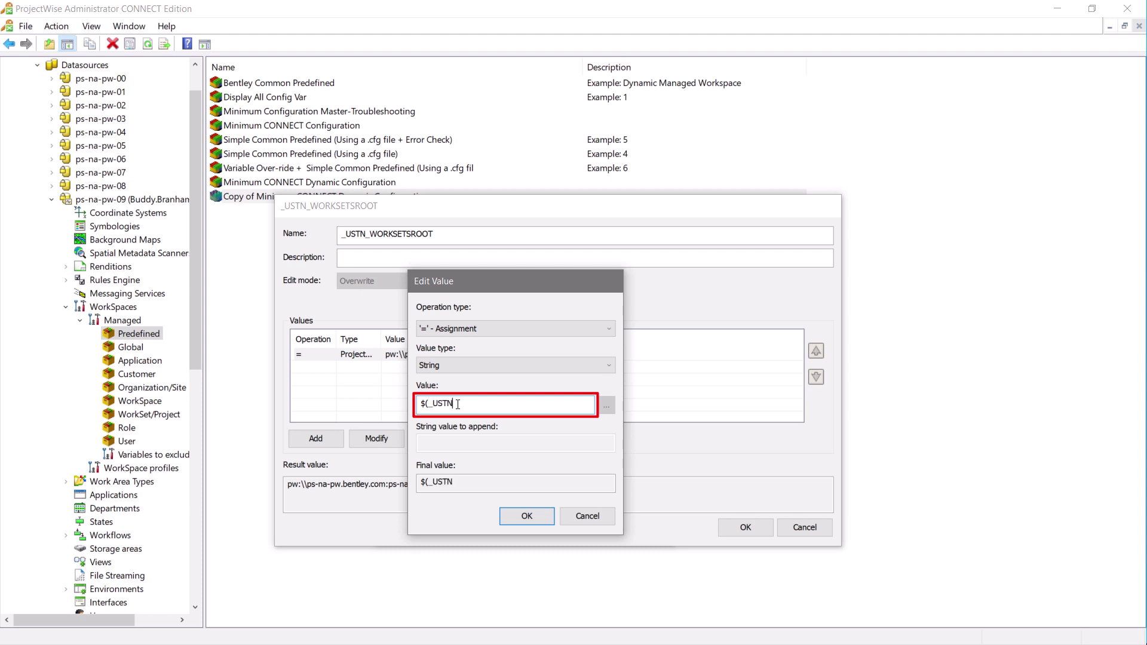
text(_WORKSETROOT)_)
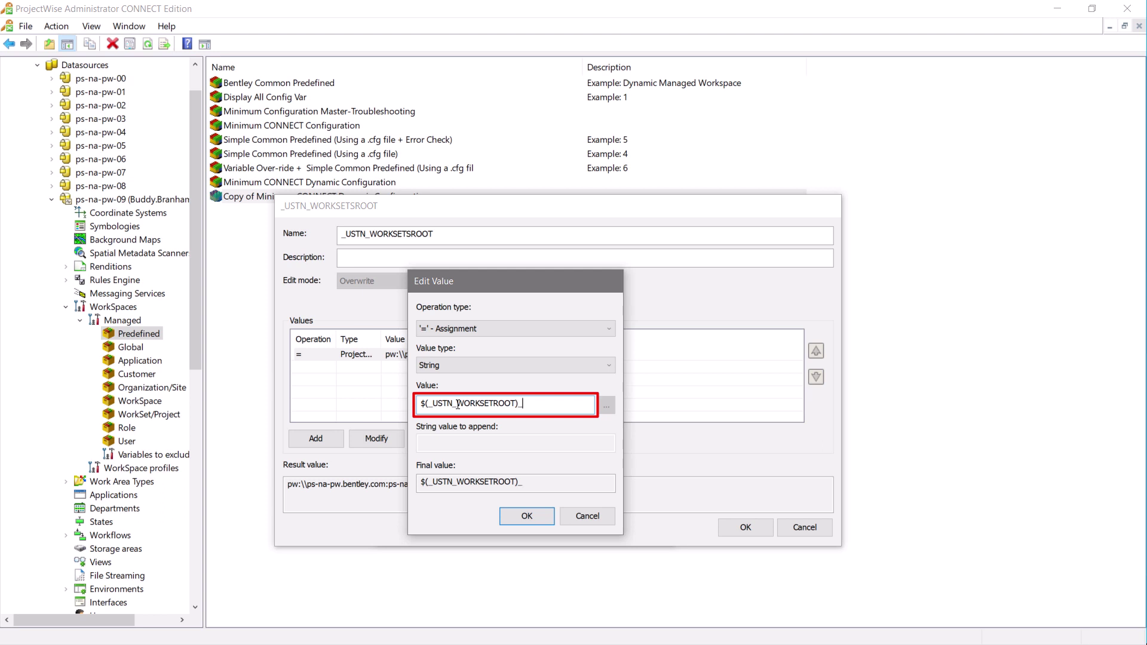
text(Worksets/)
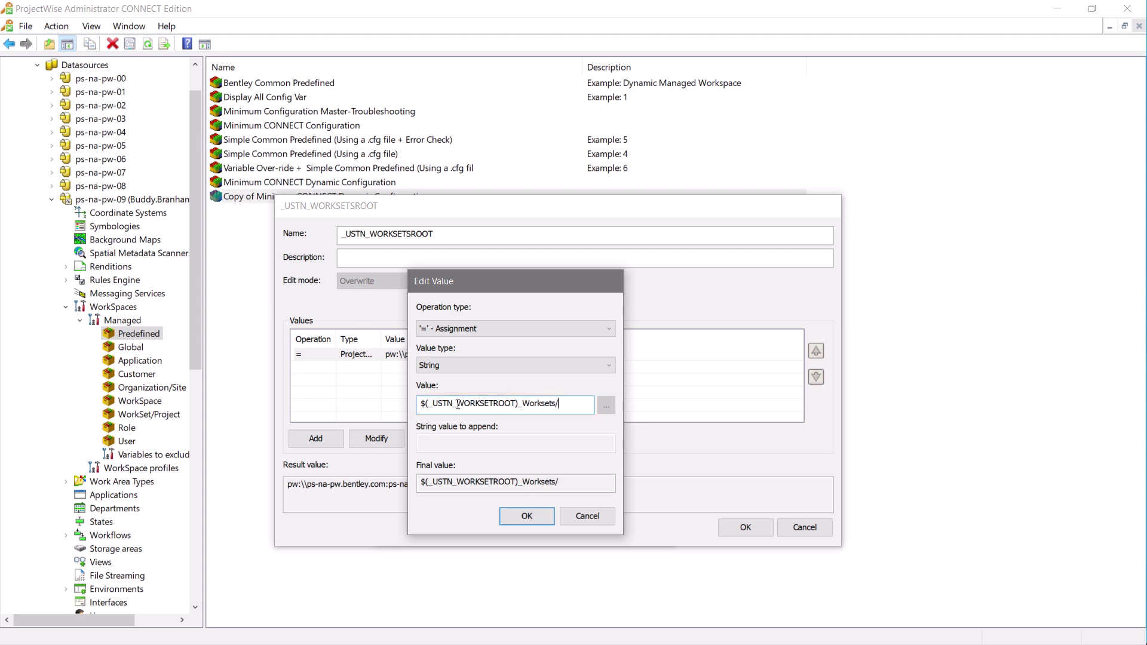
click(527, 516)
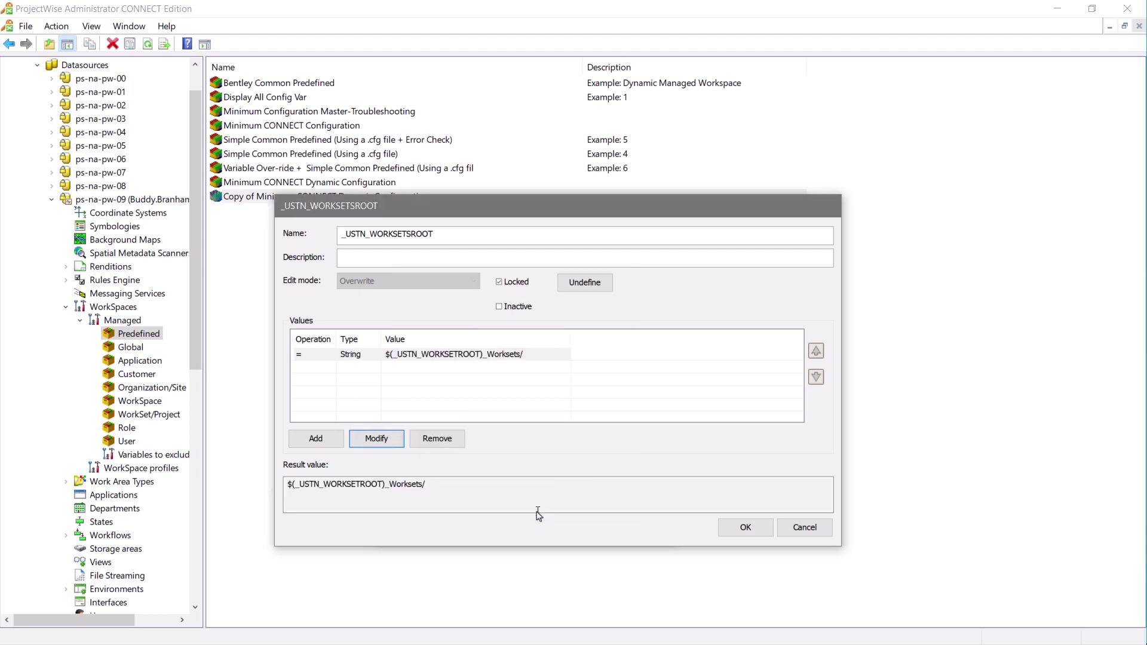
click(745, 528)
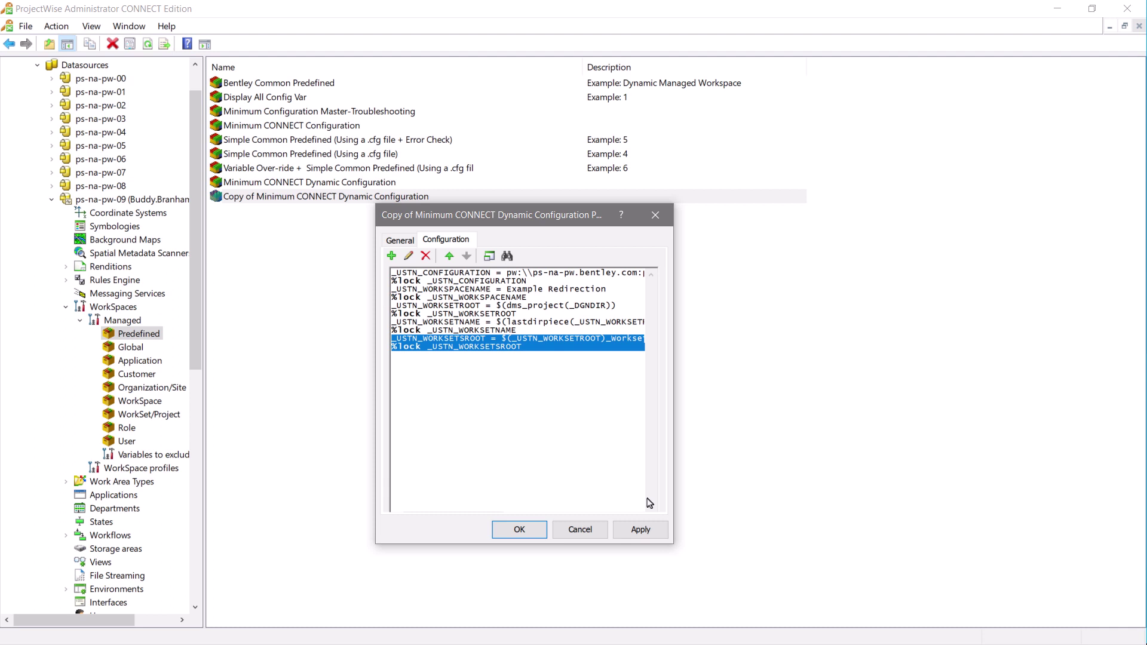
click(640, 530)
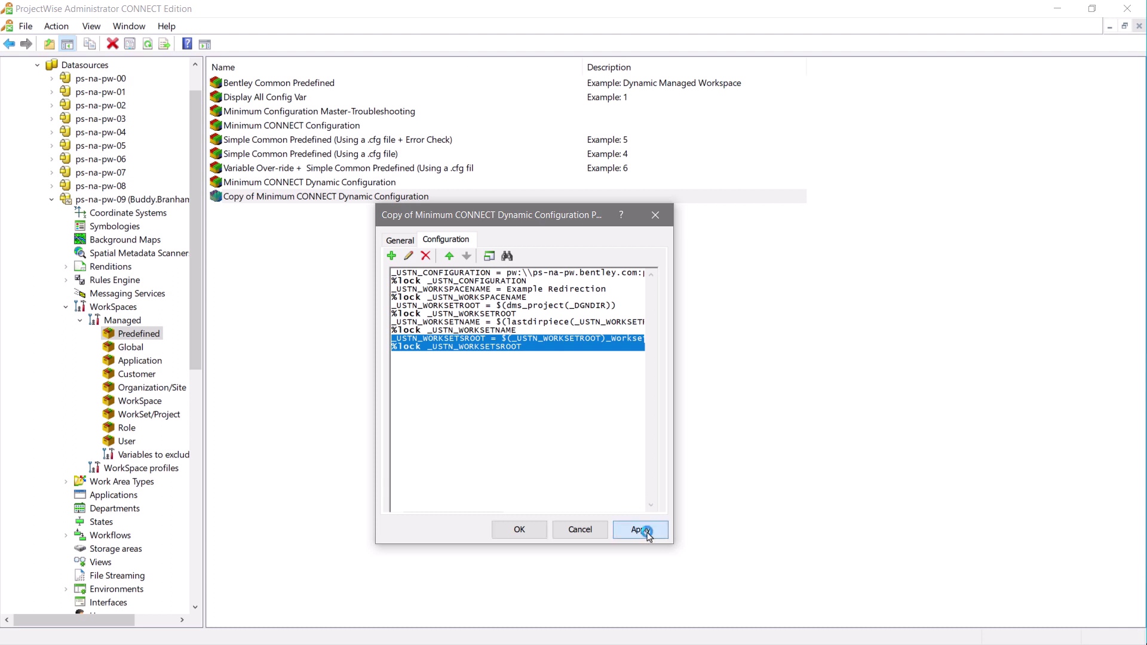
click(523, 530)
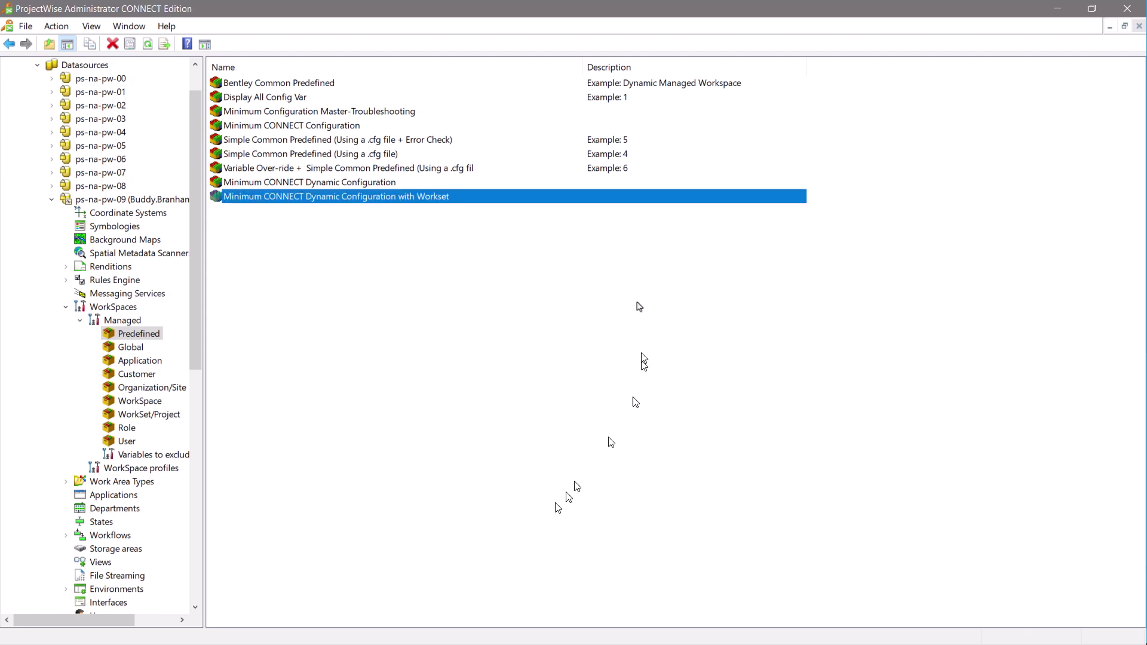
- Remove the Minimum CONNECT Dynamic Configuration association from MetroStation Redirection's WorkSpace settings
key(alt+Tab)
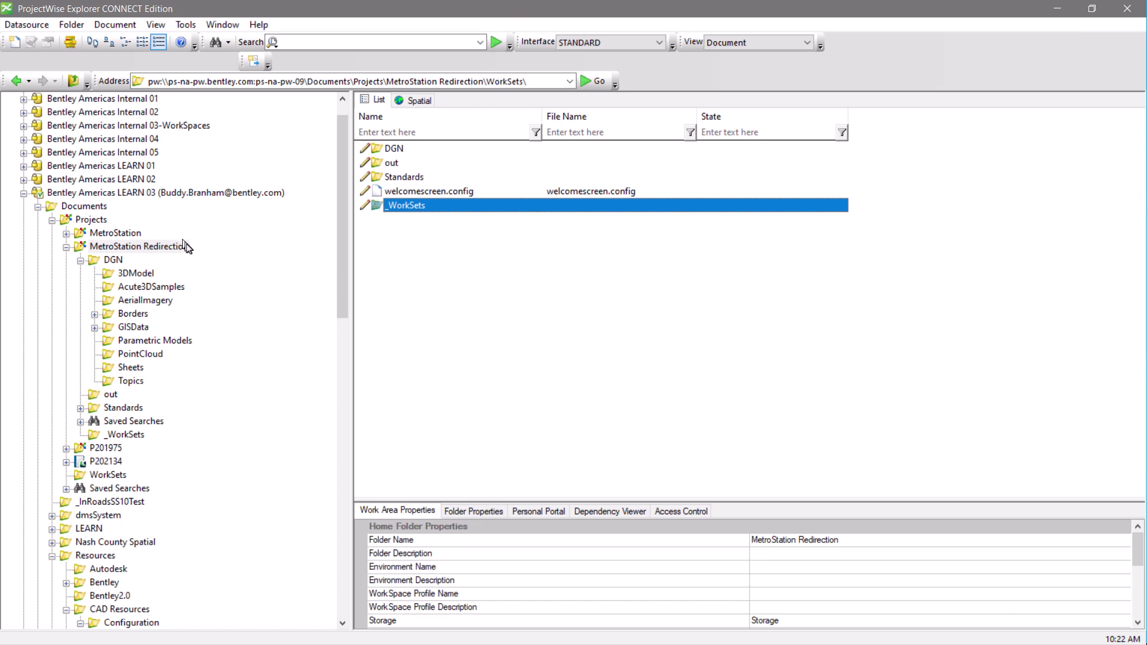
right_click(113, 248)
click(166, 616)
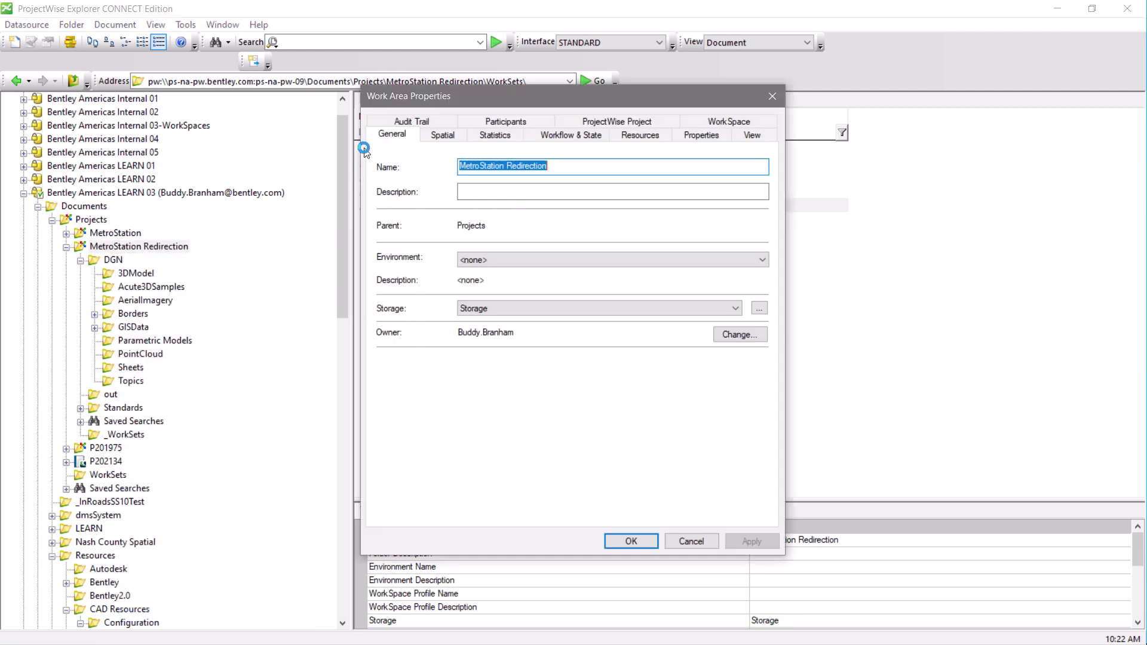
click(729, 123)
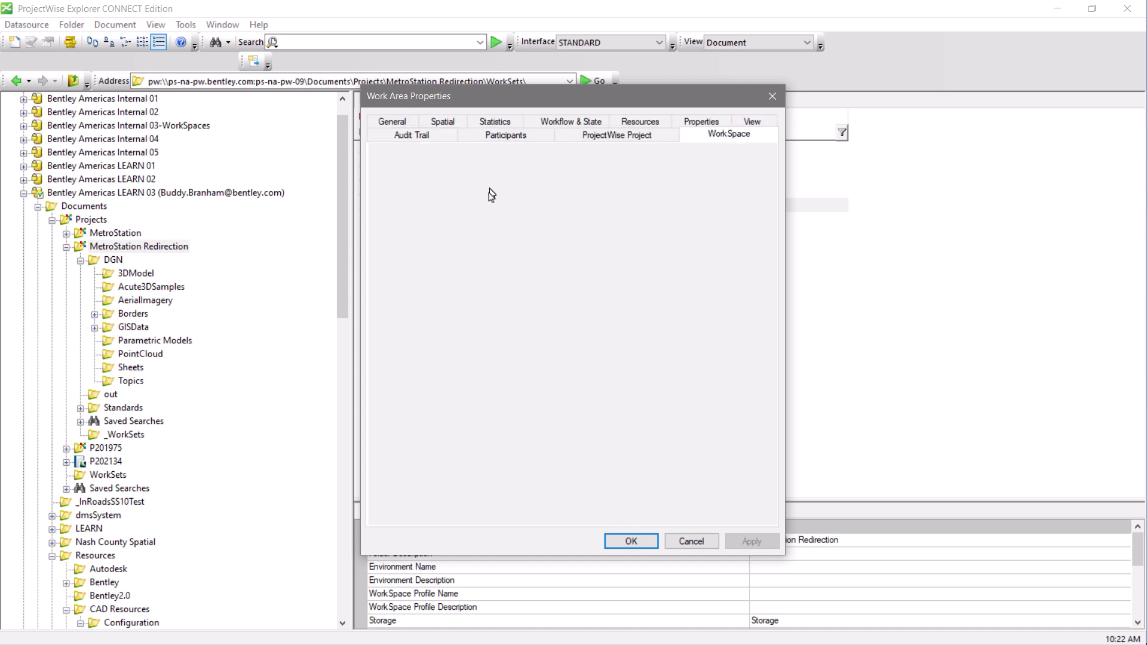
right_click(462, 230)
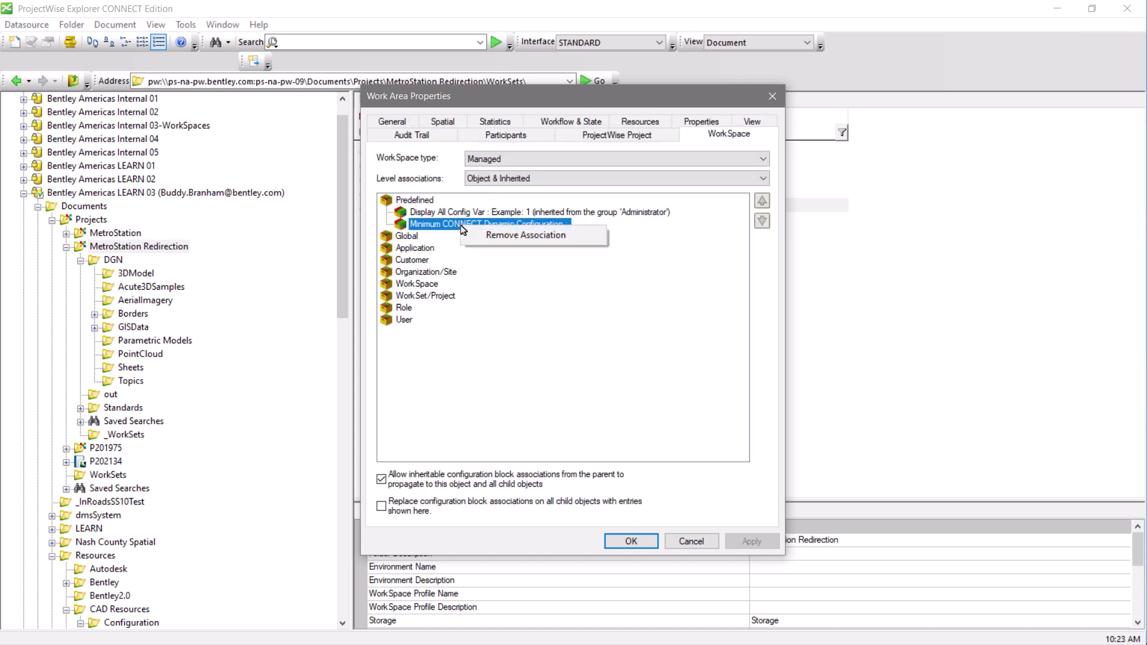
click(508, 239)
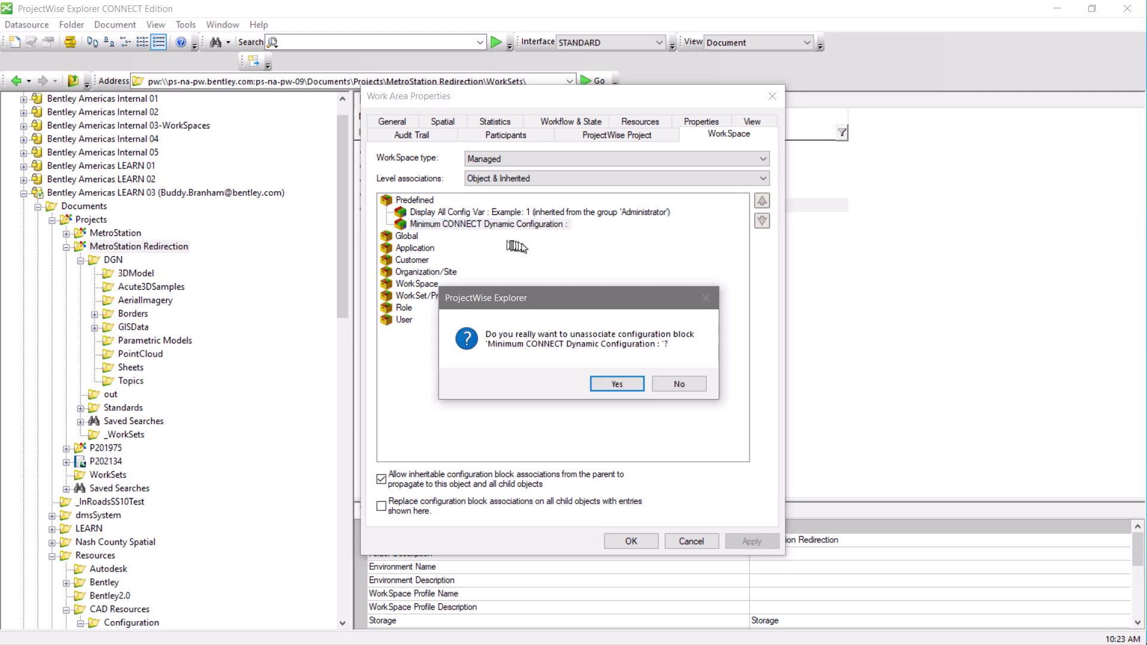
click(624, 386)
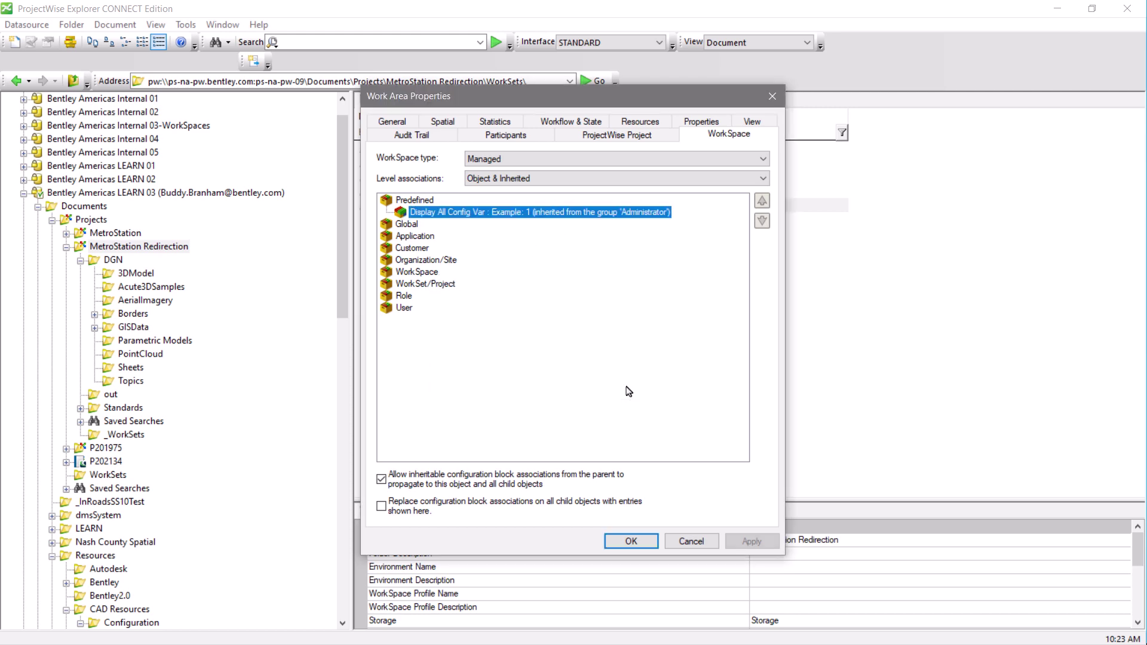
- Associate Minimum CONNECT Dynamic Configuration with Workset at the Predefined level and apply
right_click(418, 201)
click(447, 213)
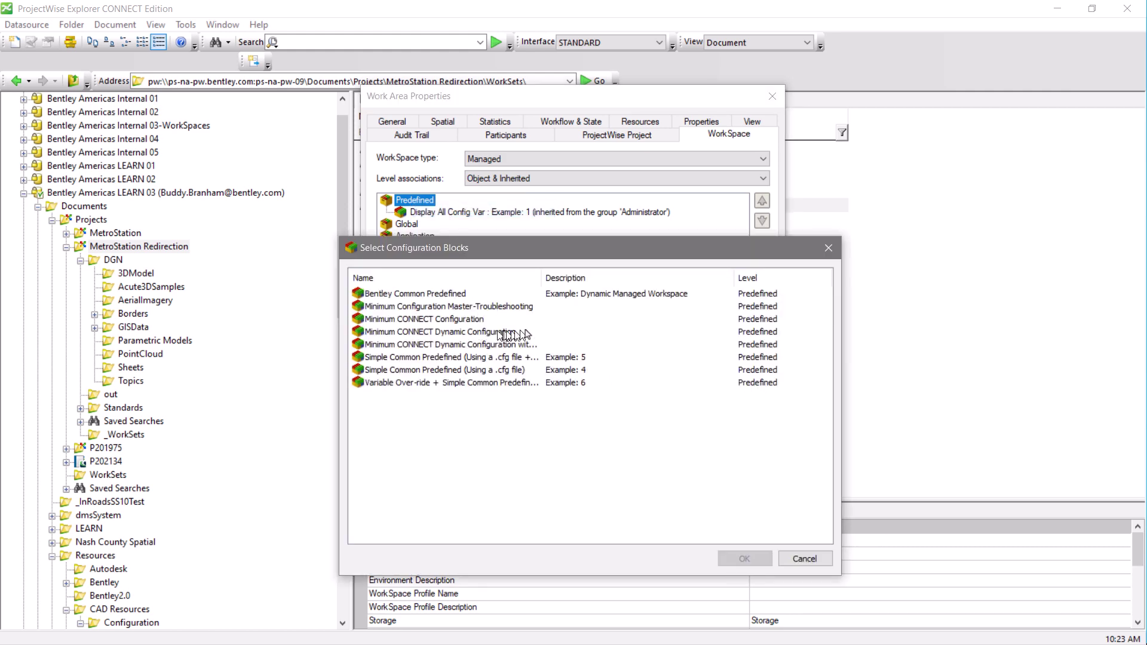
drag(540, 279, 609, 279)
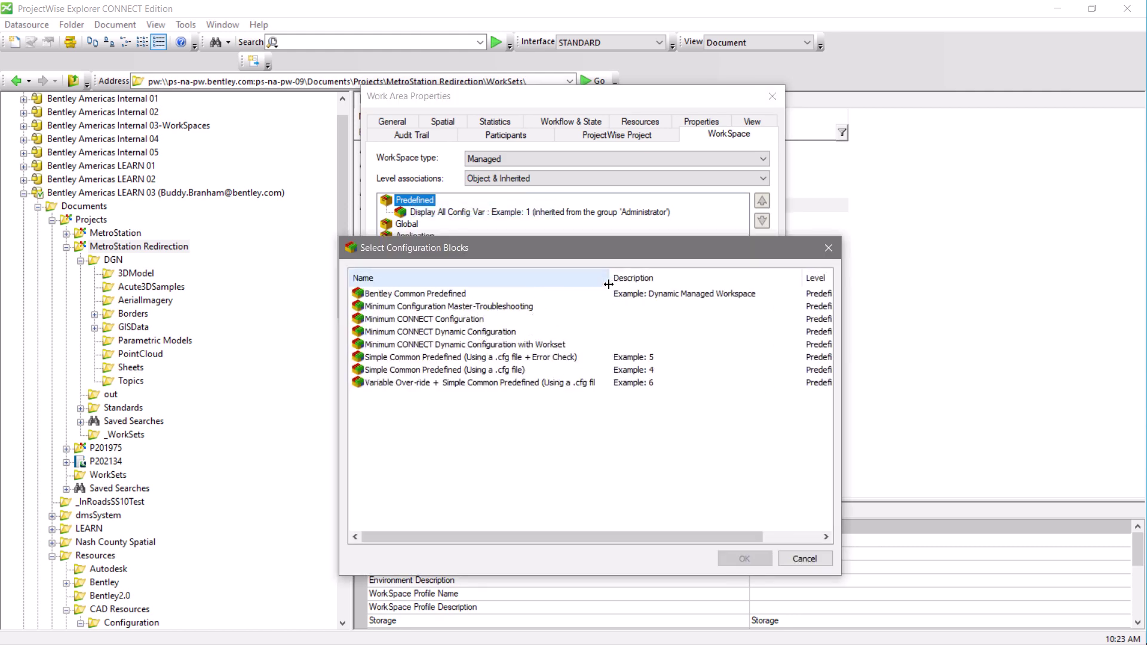
click(524, 346)
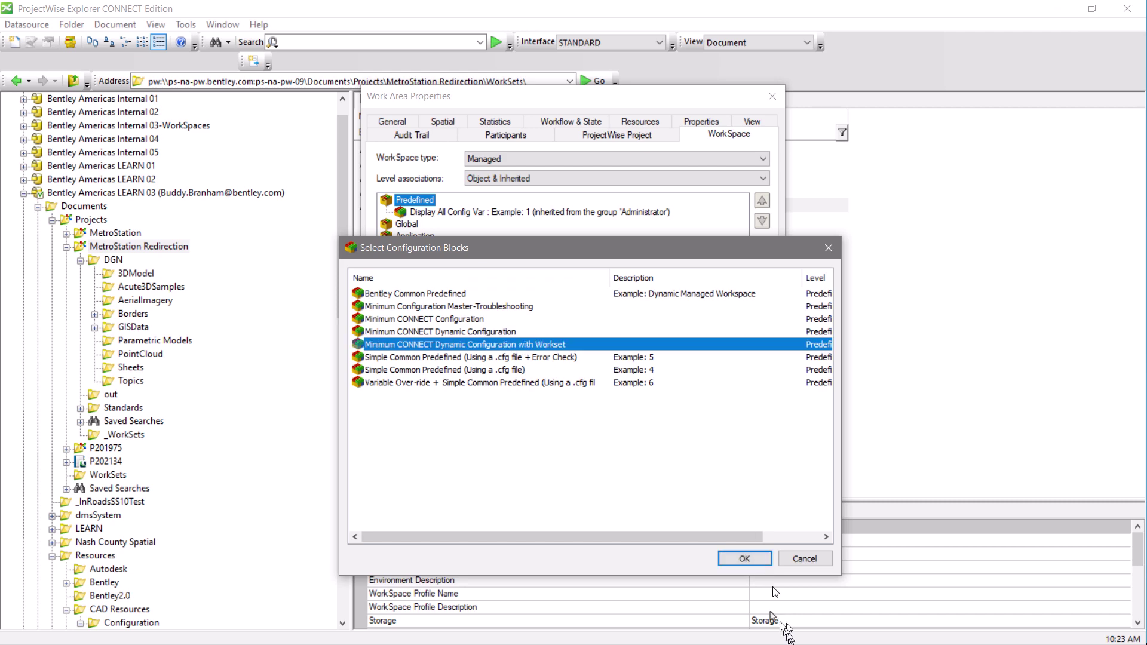
click(741, 558)
click(753, 542)
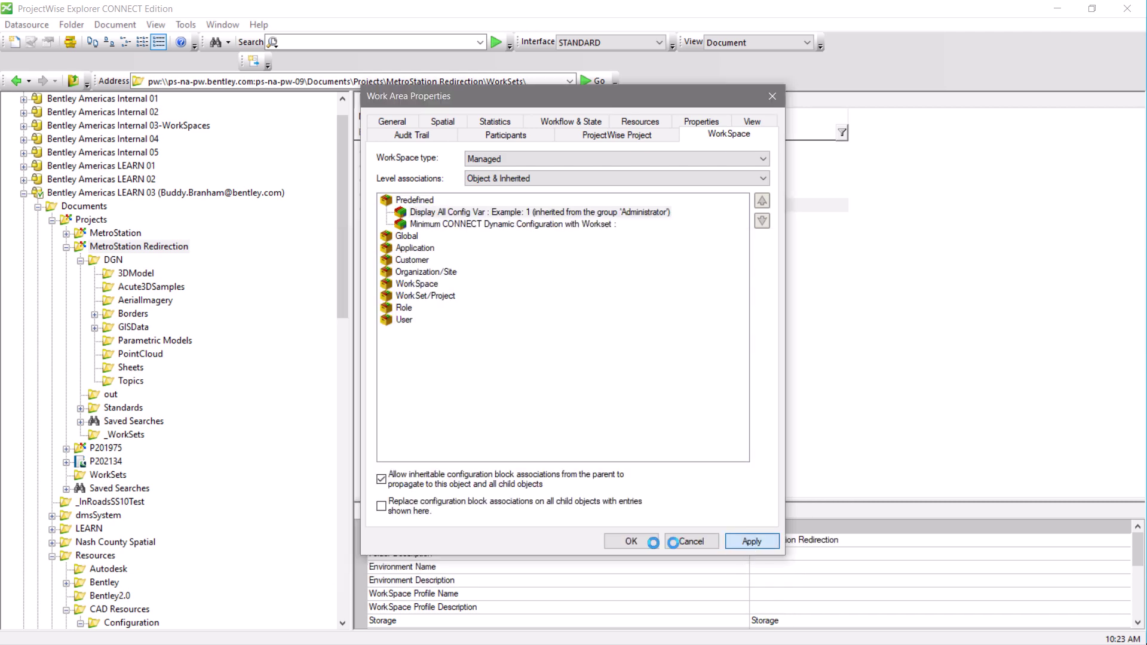
click(633, 542)
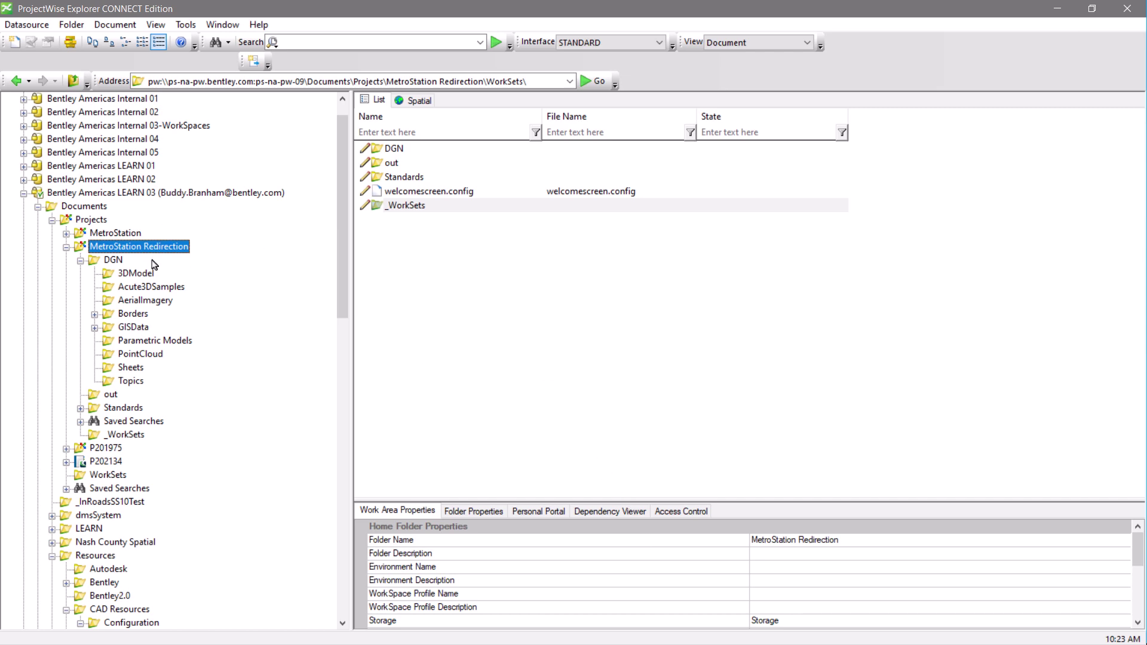
- Reopen Alignment.dgn from MetroStation Redirection's DGN\3DModel folder in MicroStation
click(141, 274)
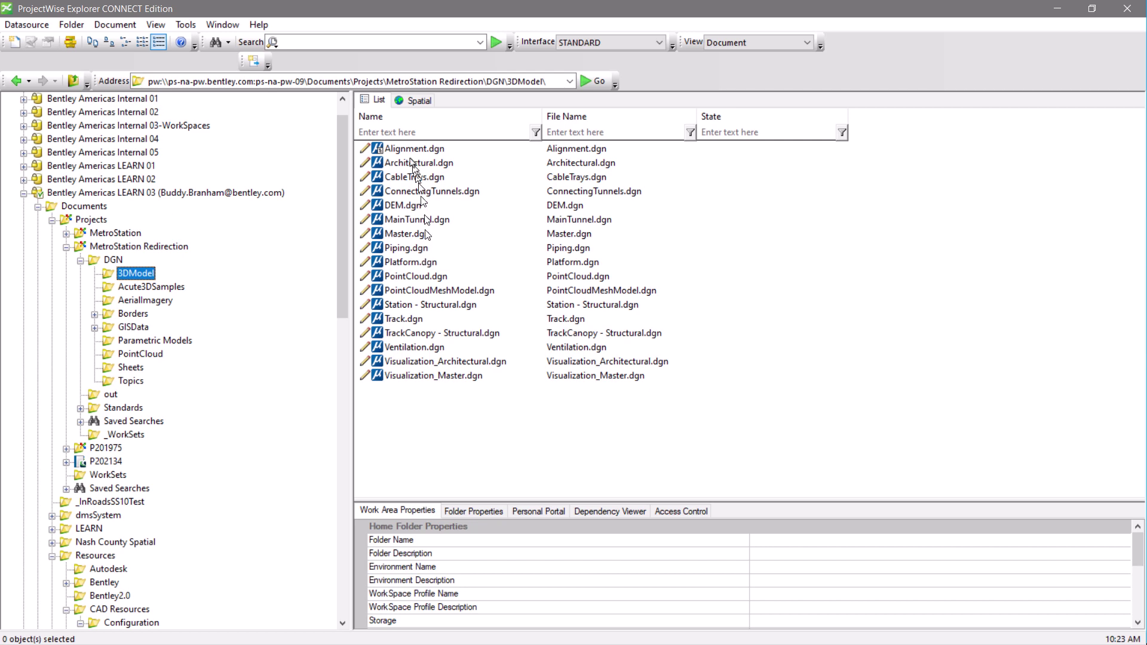
right_click(410, 156)
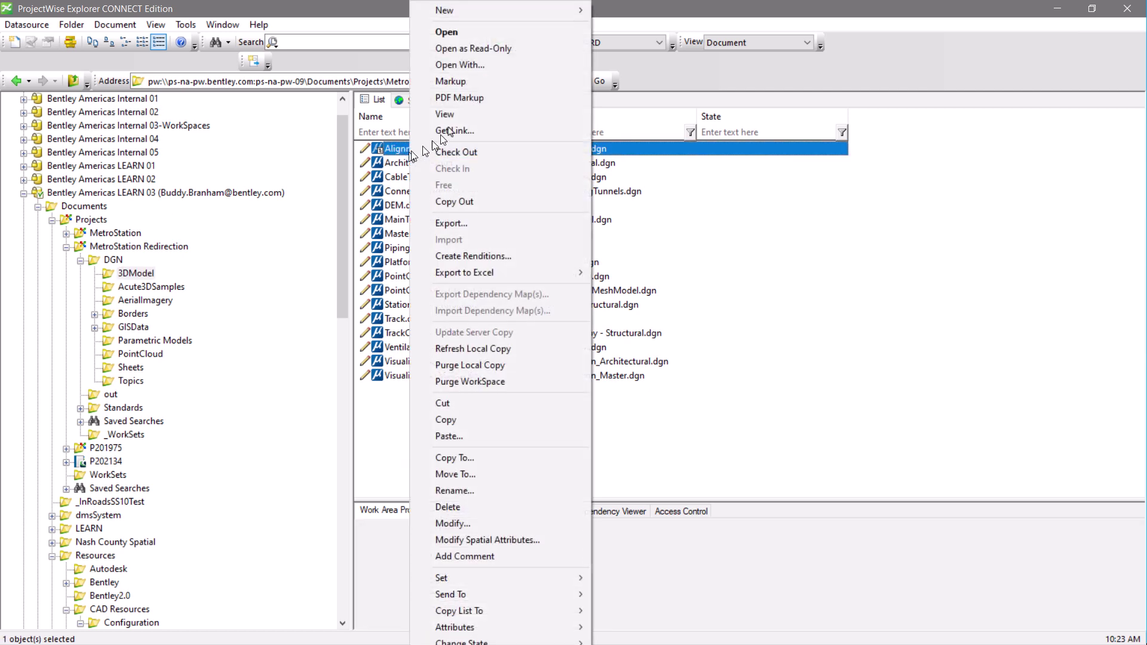
click(459, 37)
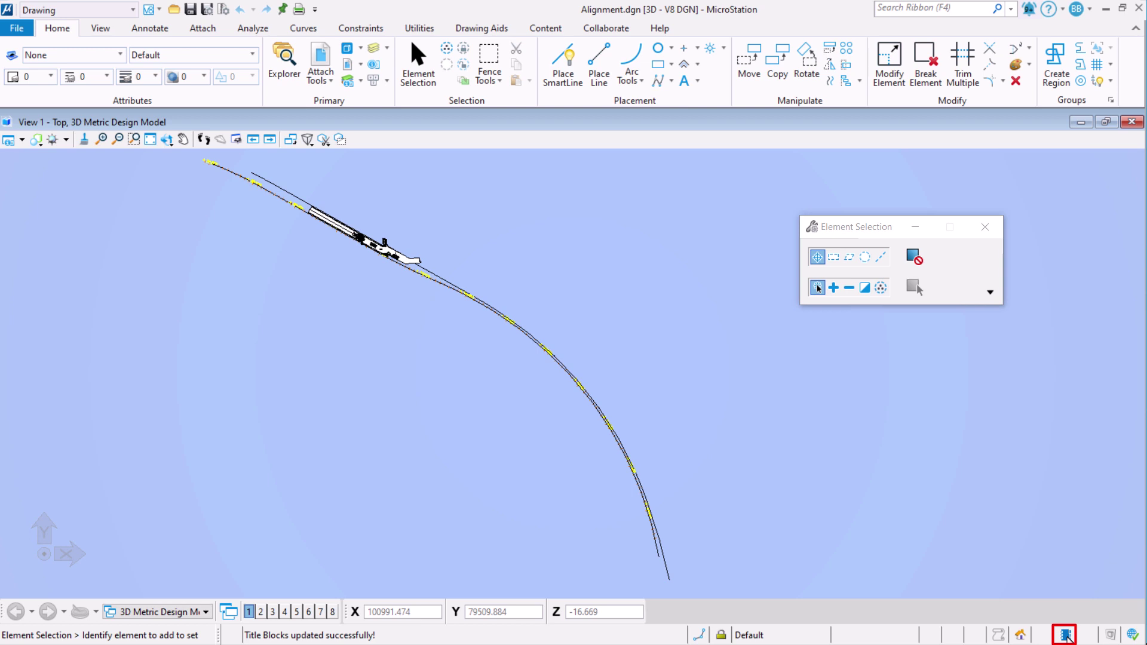
- Open MicroStation's Configuration Variables list under File > Settings > Configuration
mouse_move(1067, 637)
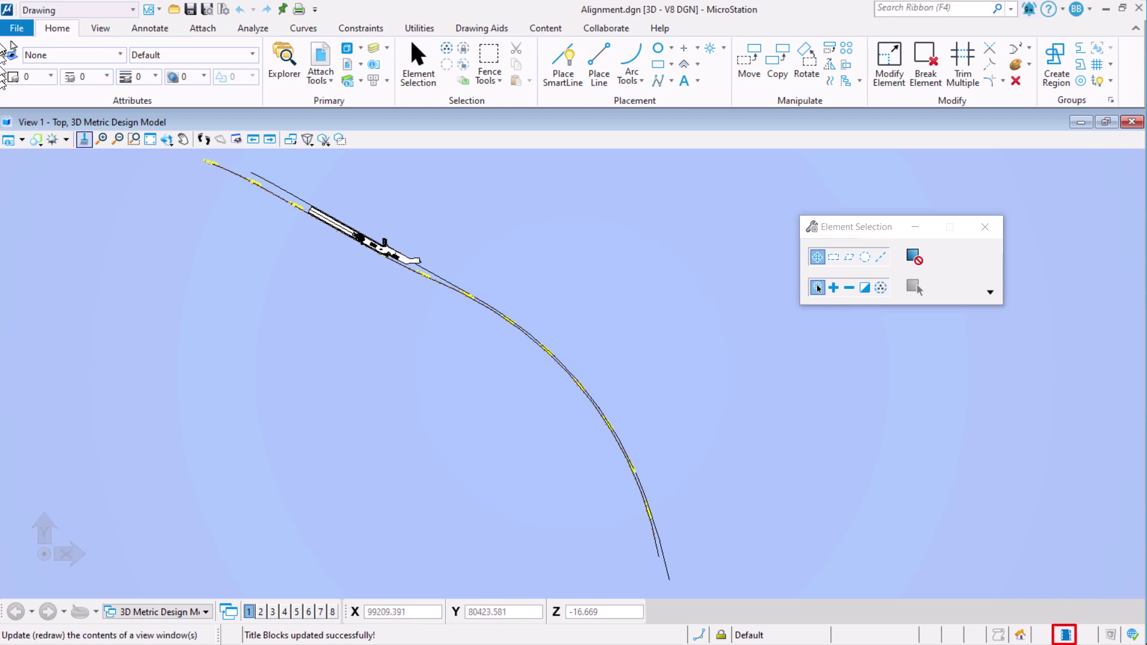
click(21, 34)
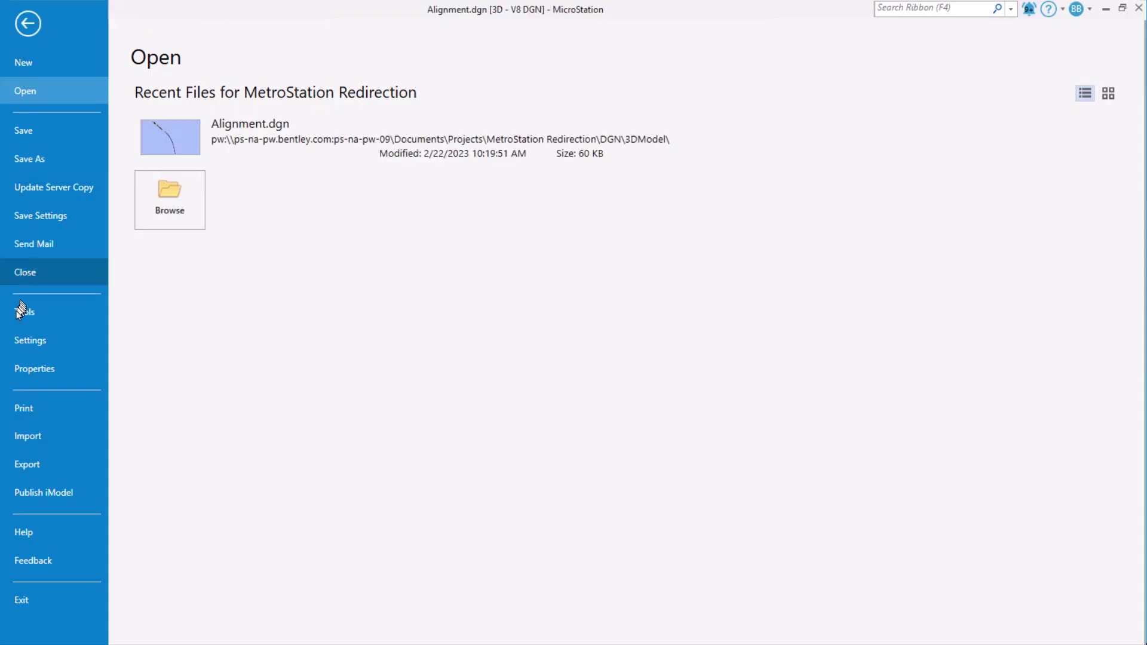
click(24, 342)
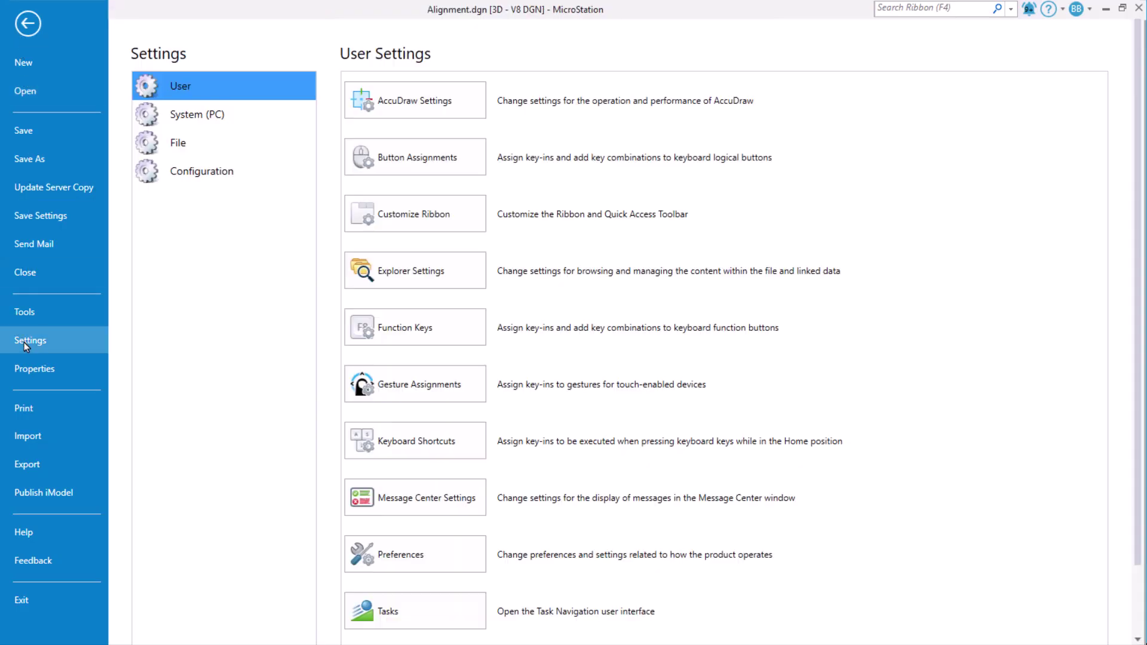
click(197, 174)
click(436, 110)
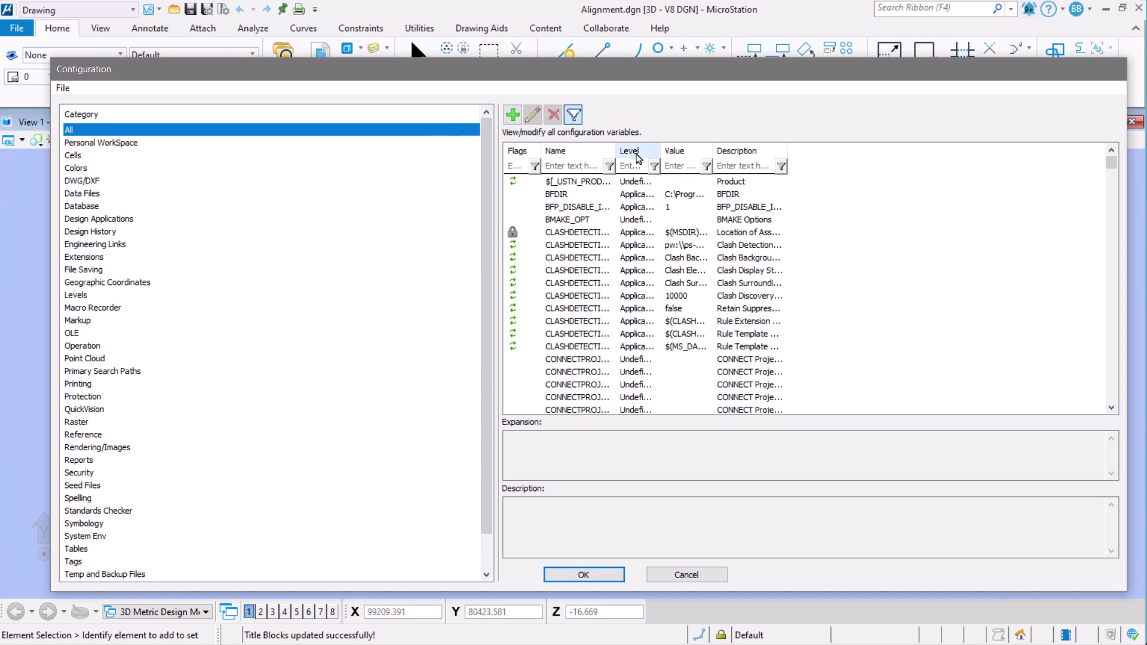
- Filter variables by 'w' and inspect _USTN_WORKSETROOT, _USTN_WORKSETSROOT and _USTN_WORKSETCFG paths
drag(620, 151, 758, 153)
click(643, 166)
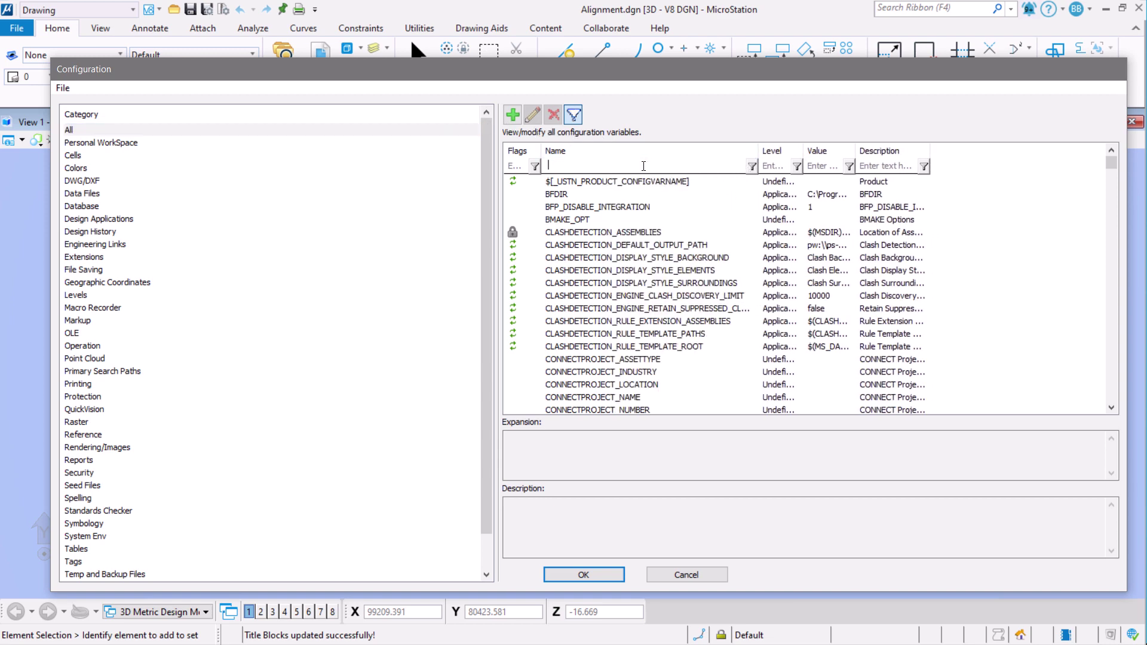
text(workset)
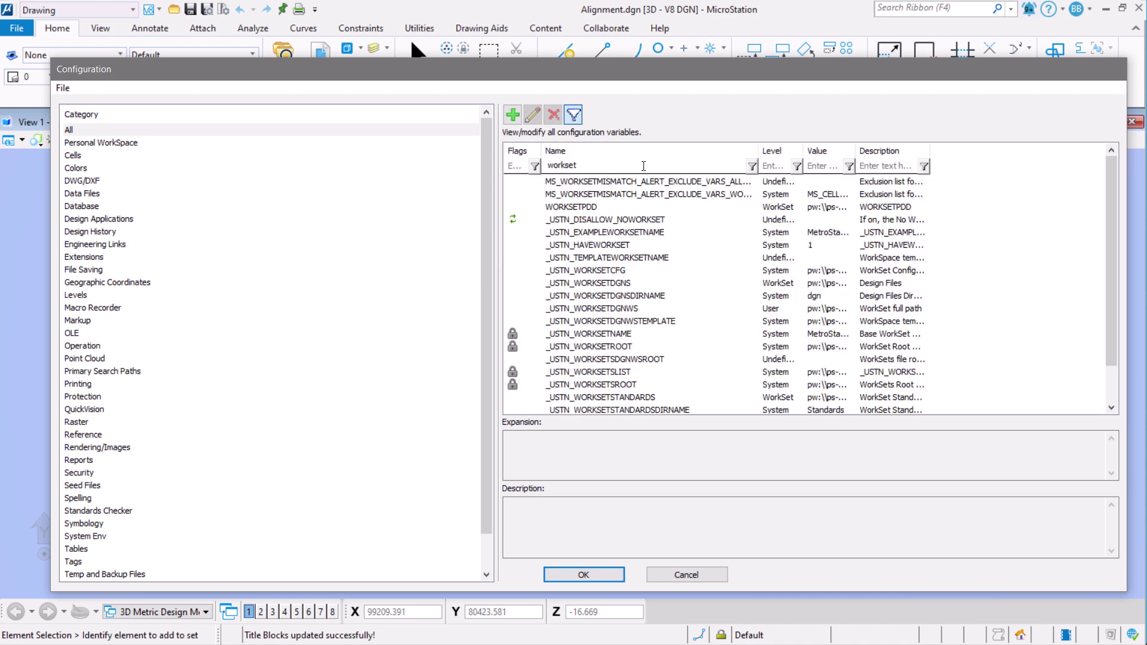
scroll(696, 295, down, 1)
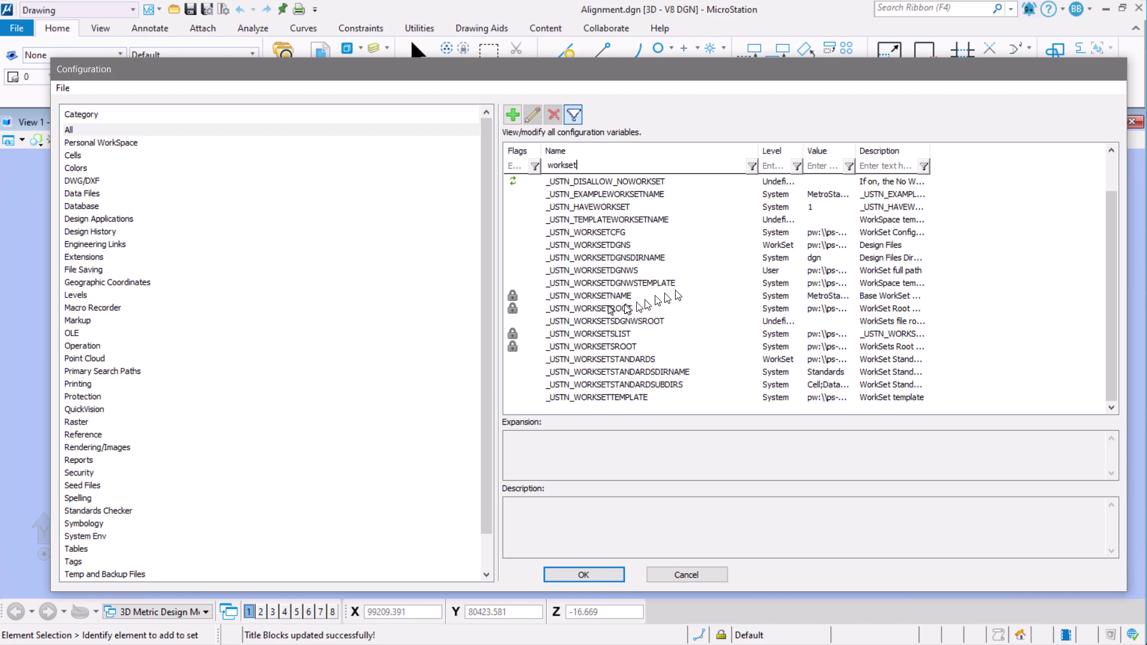
click(604, 309)
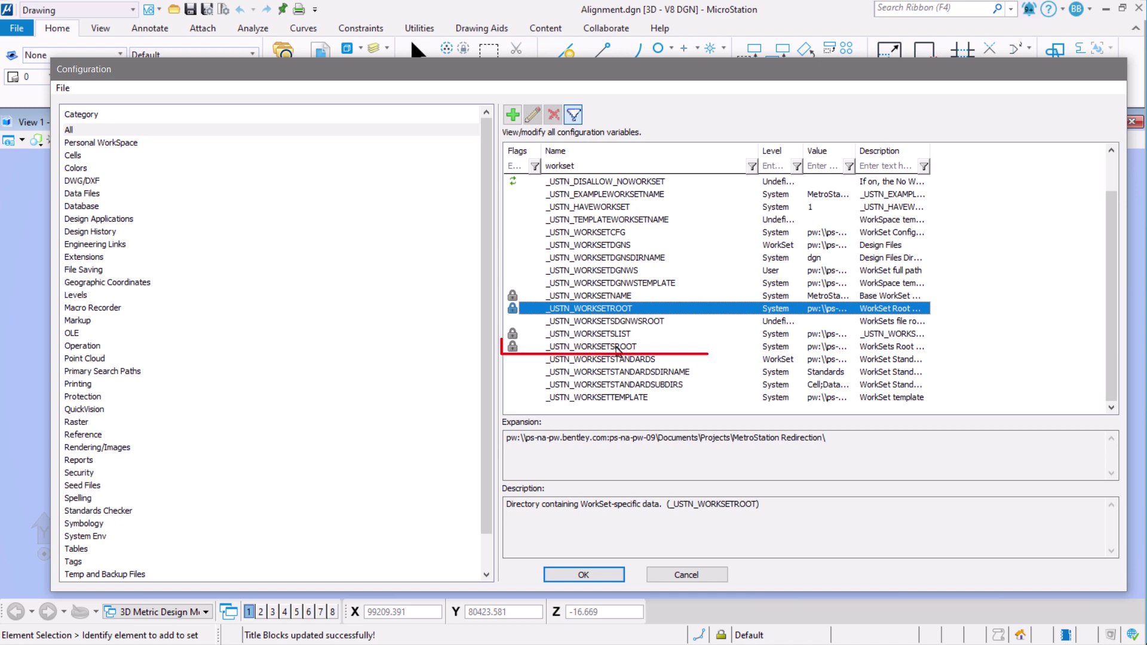
click(617, 349)
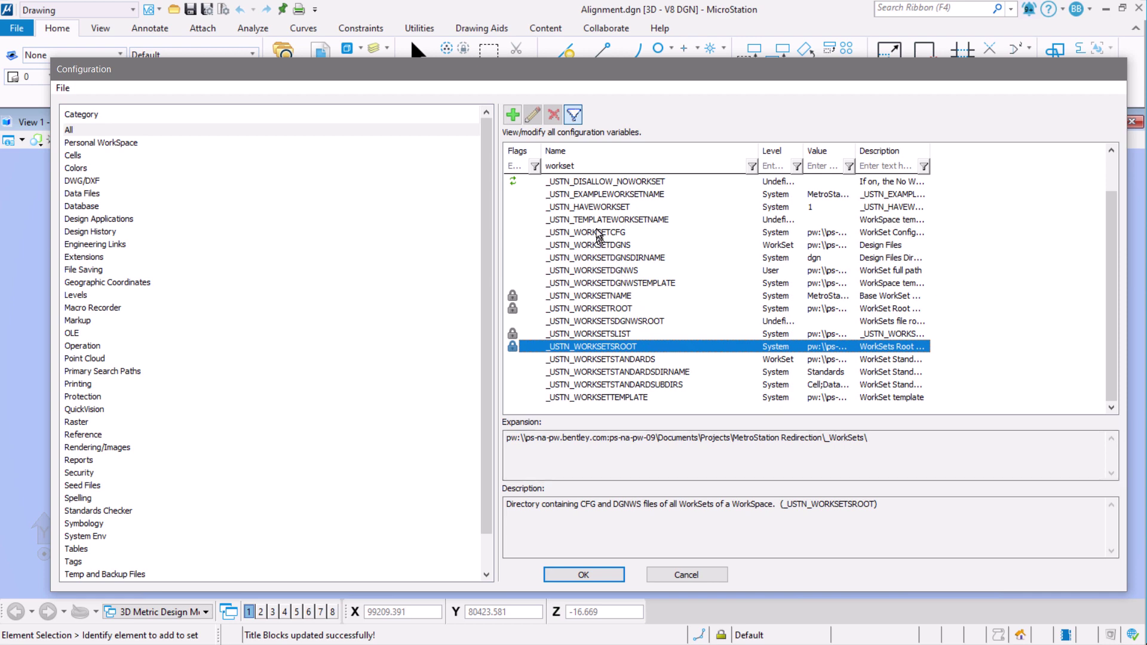
click(599, 233)
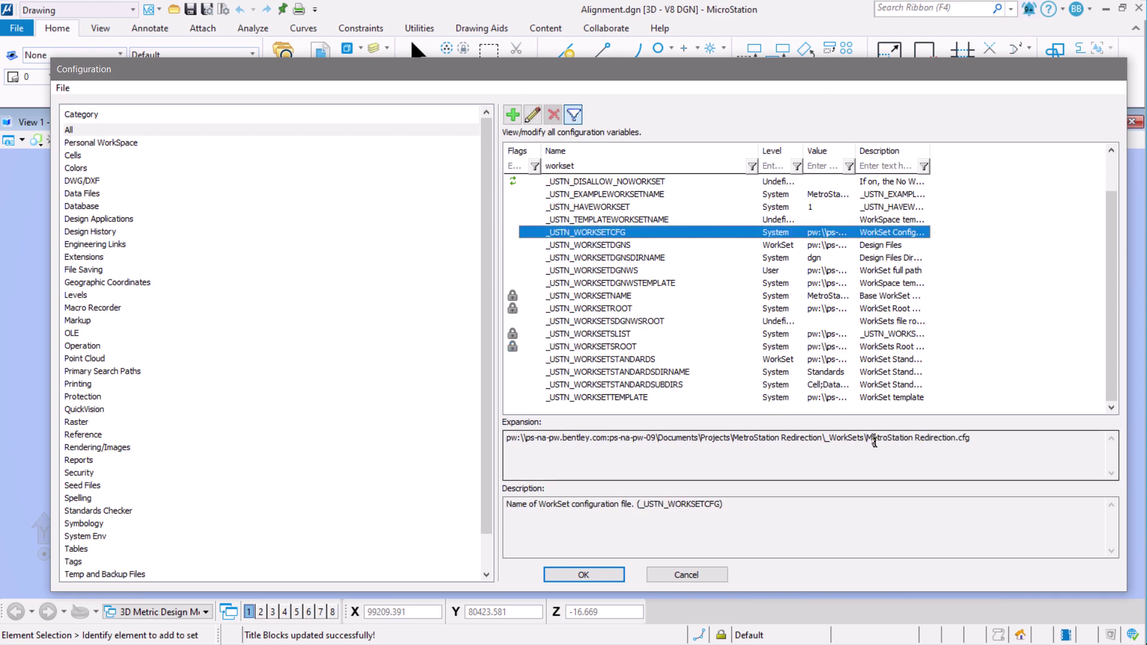
click(877, 438)
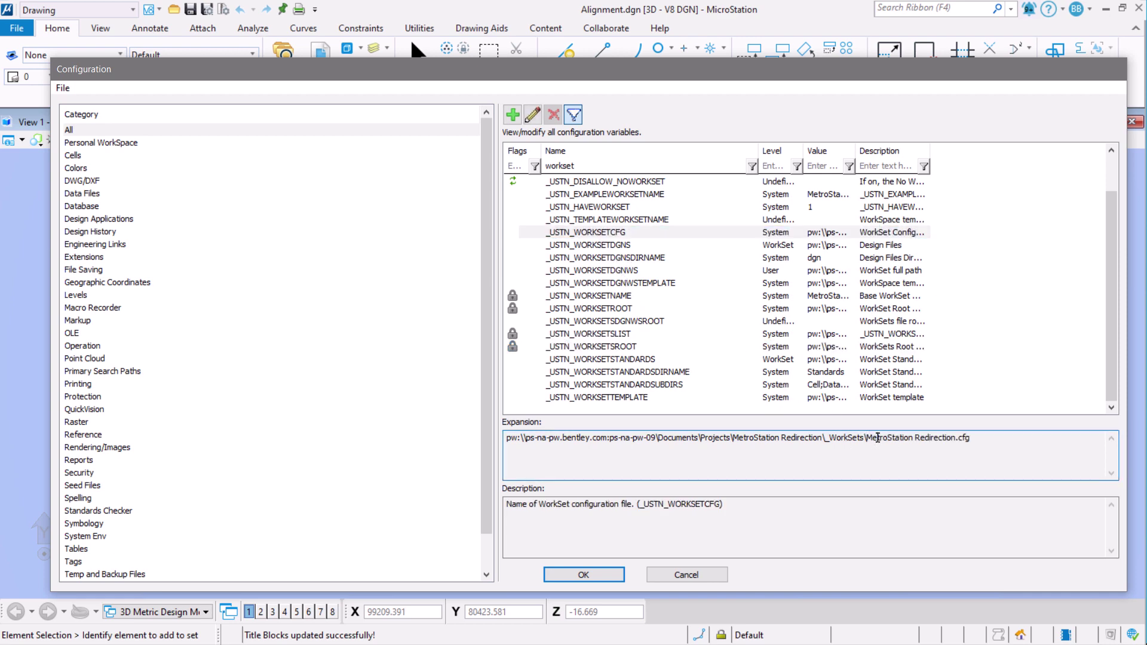